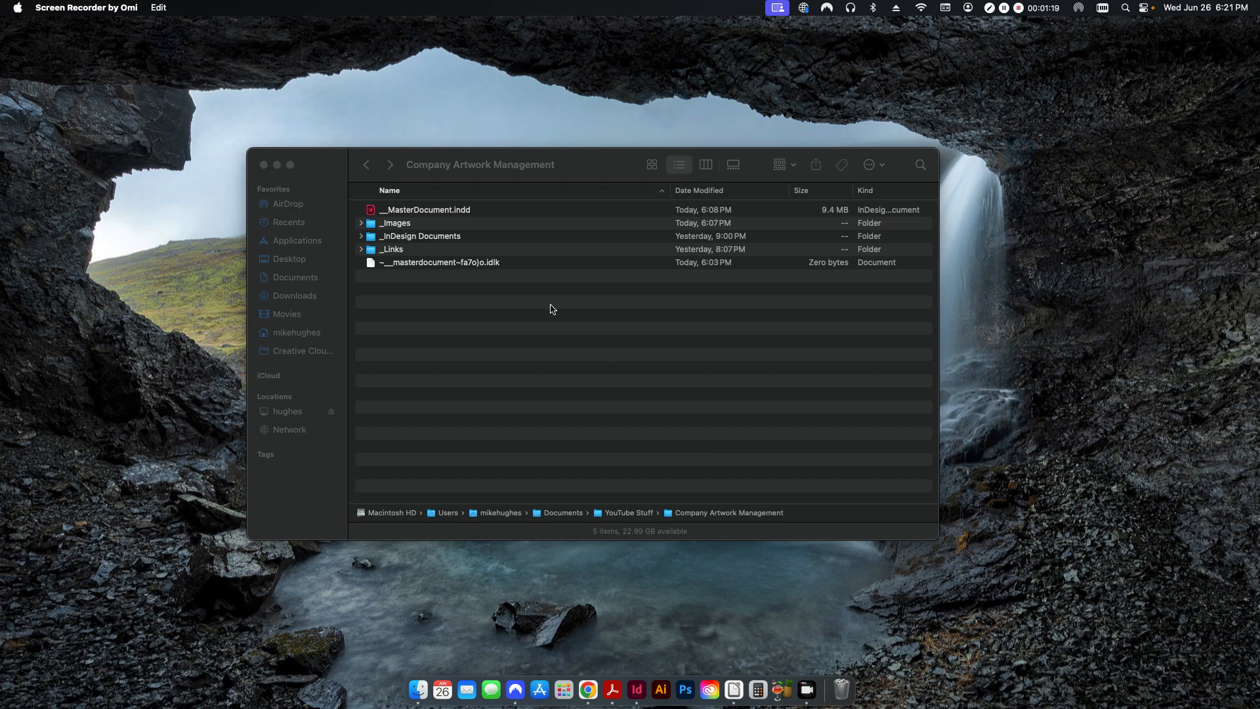
# Examine the contents of the _Links, _InDesign Documents and _Images folders inside Company Artwork Management.
pyautogui.click(462, 303)
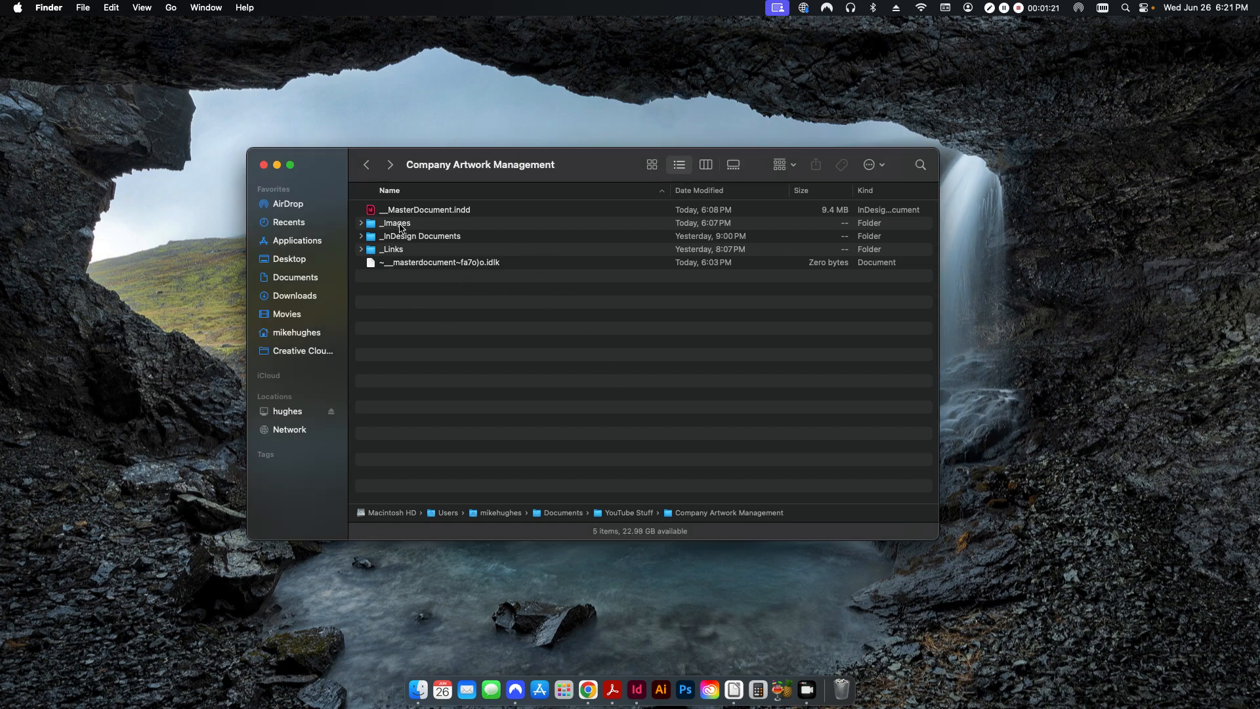
pyautogui.click(361, 248)
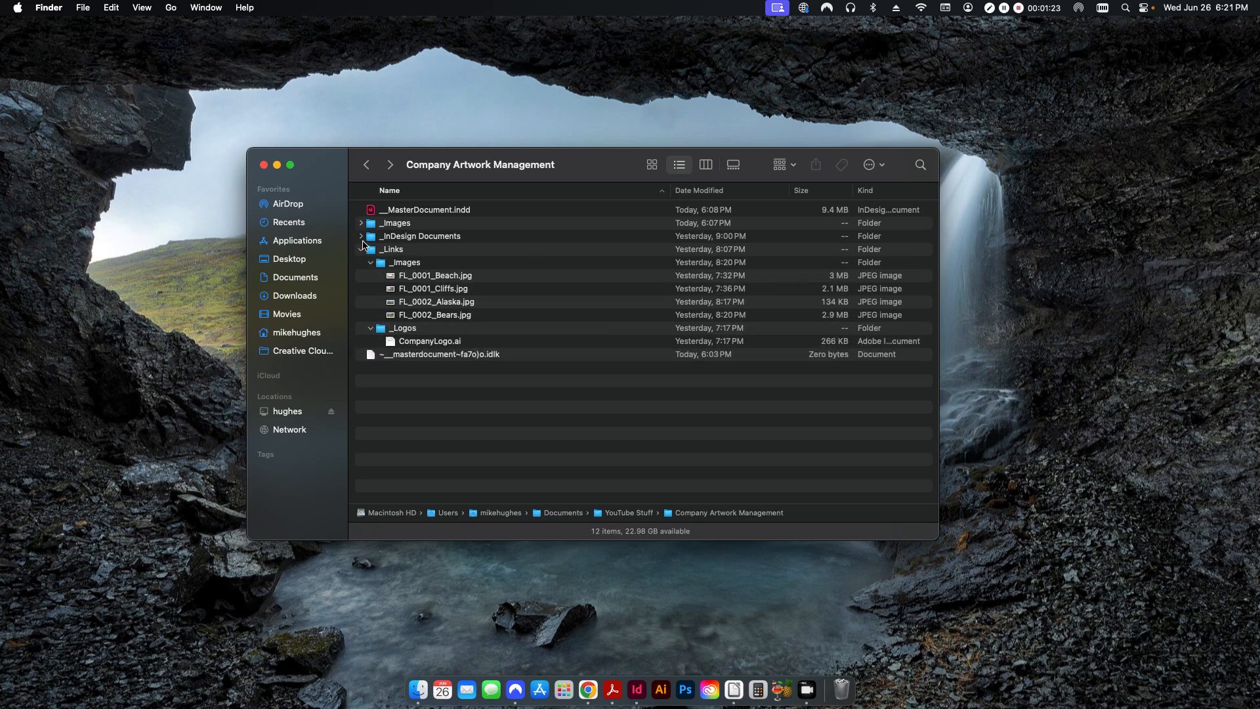
pyautogui.click(361, 249)
pyautogui.click(361, 236)
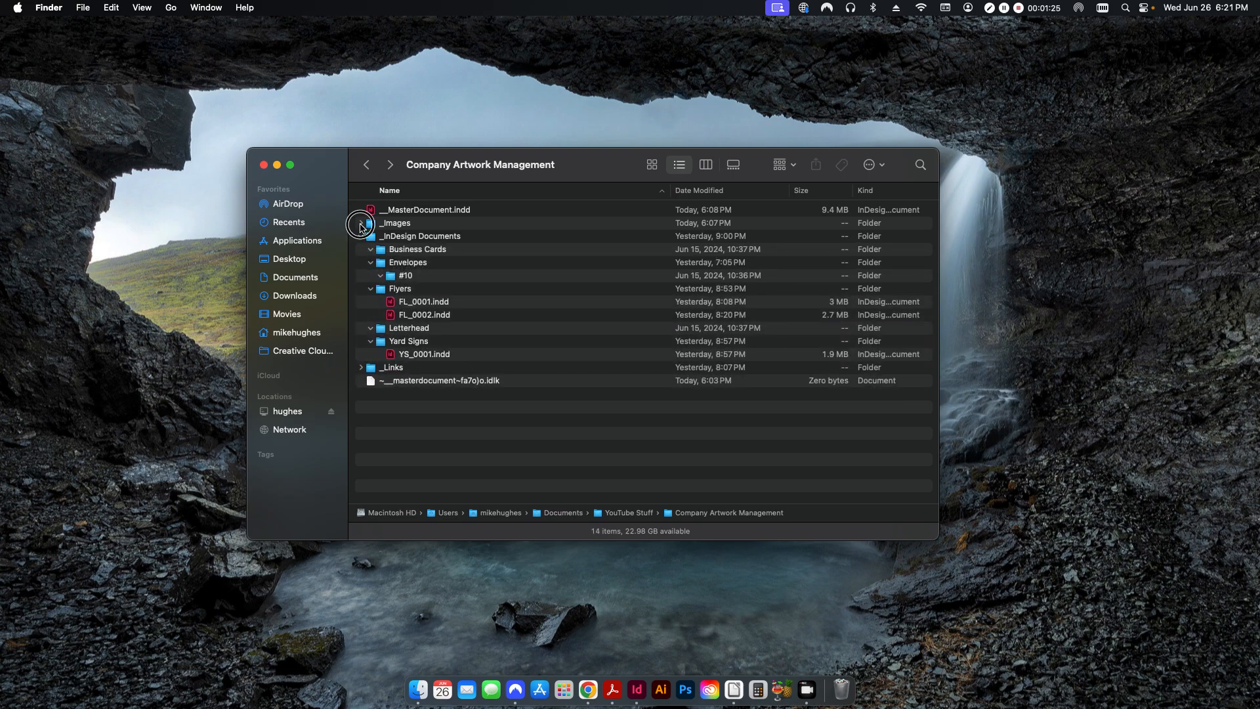
pyautogui.click(361, 223)
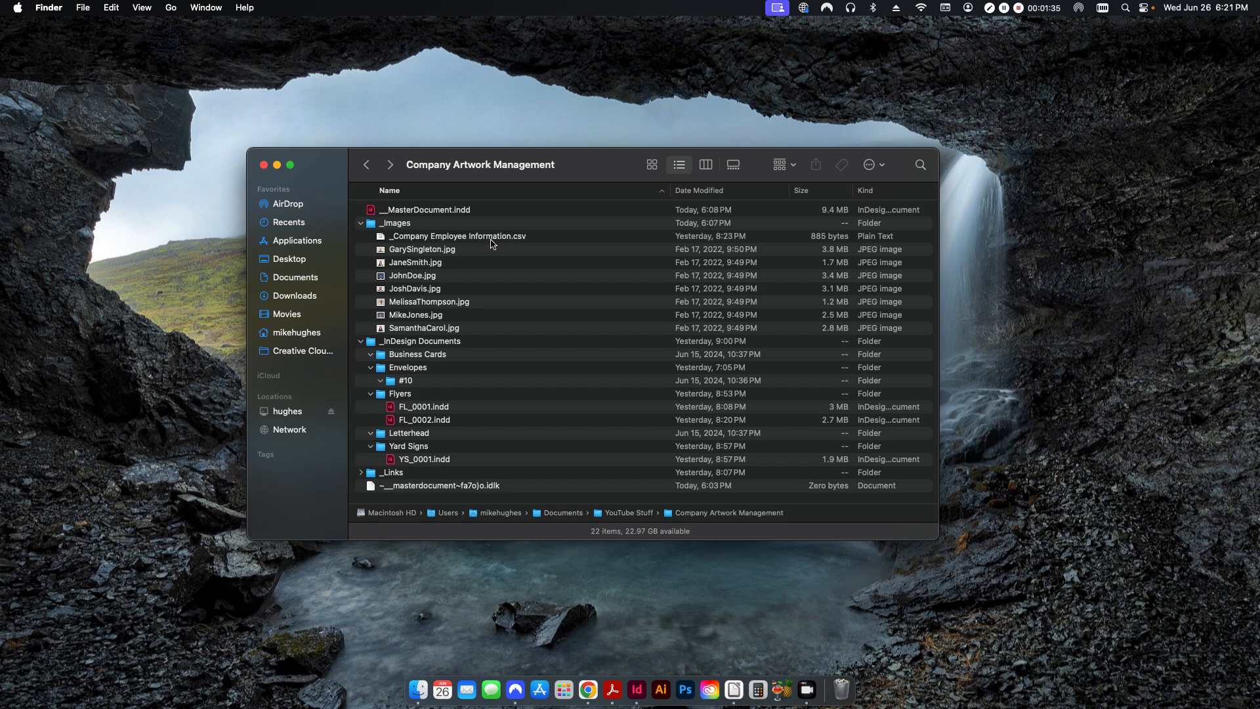
# Review the employee information CSV in LibreOffice and view the first listed employee's photo from the _Images folder in Finder.
pyautogui.click(732, 694)
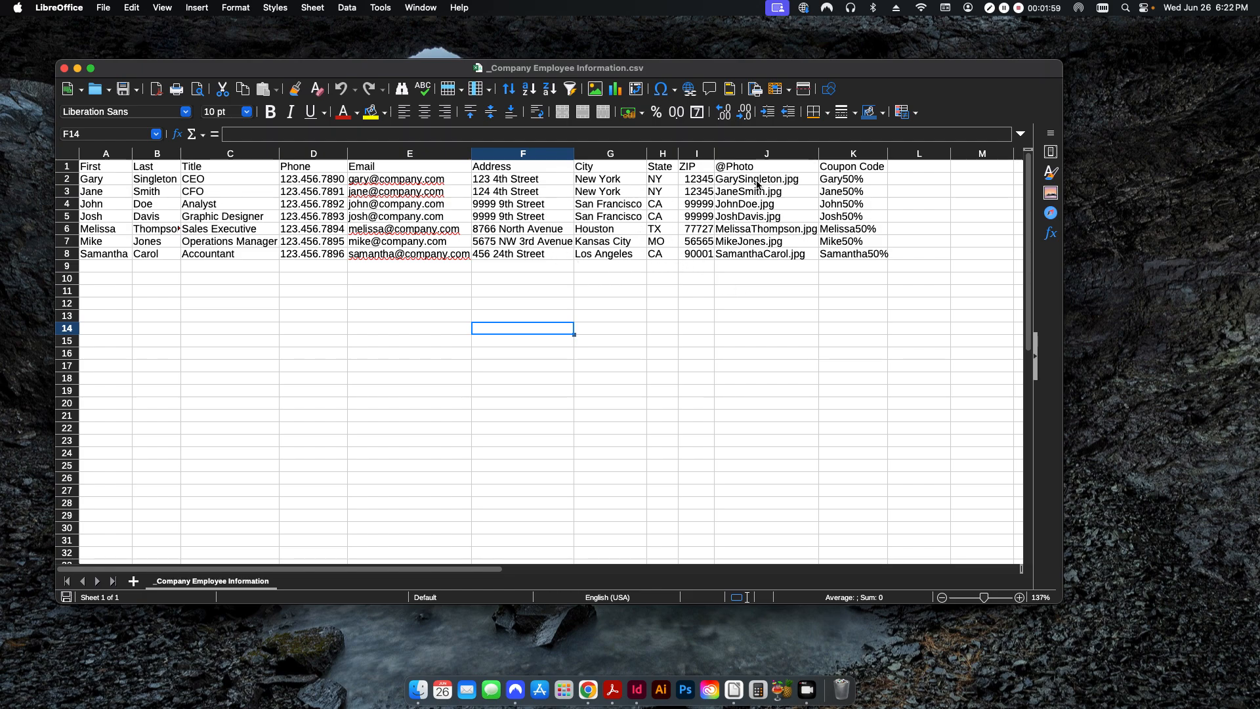
pyautogui.click(419, 689)
pyautogui.click(423, 276)
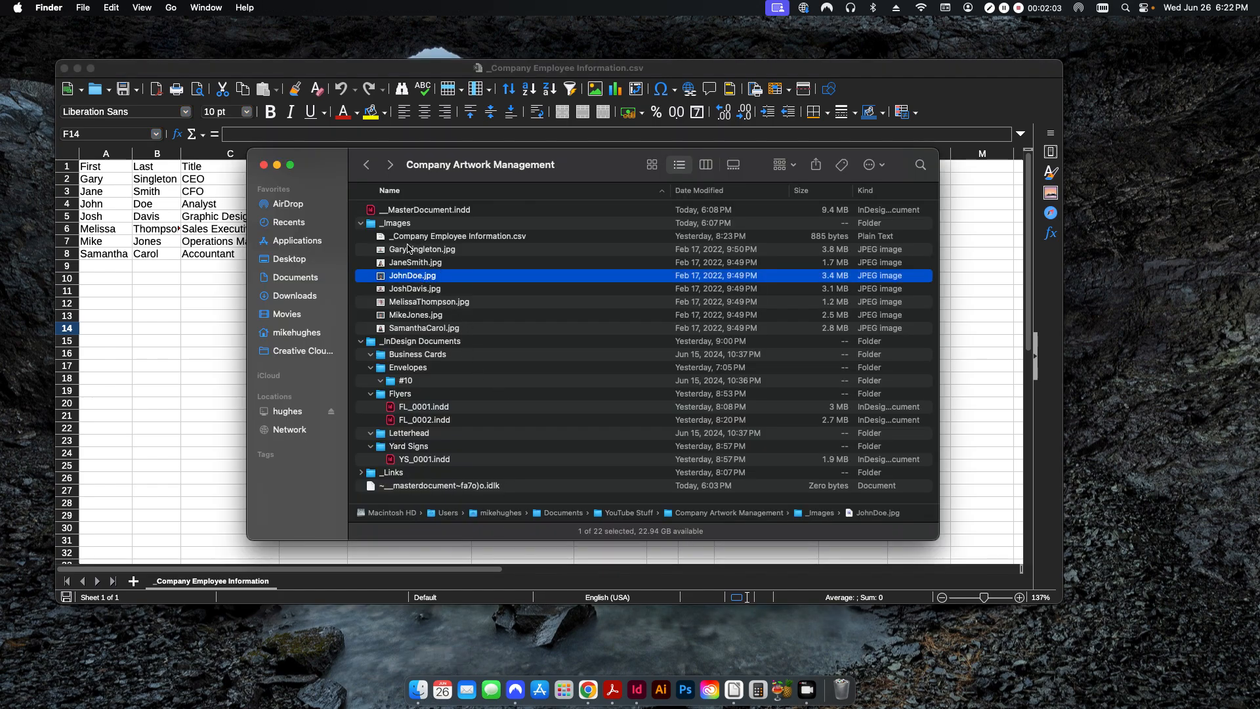
pyautogui.doubleClick(410, 249)
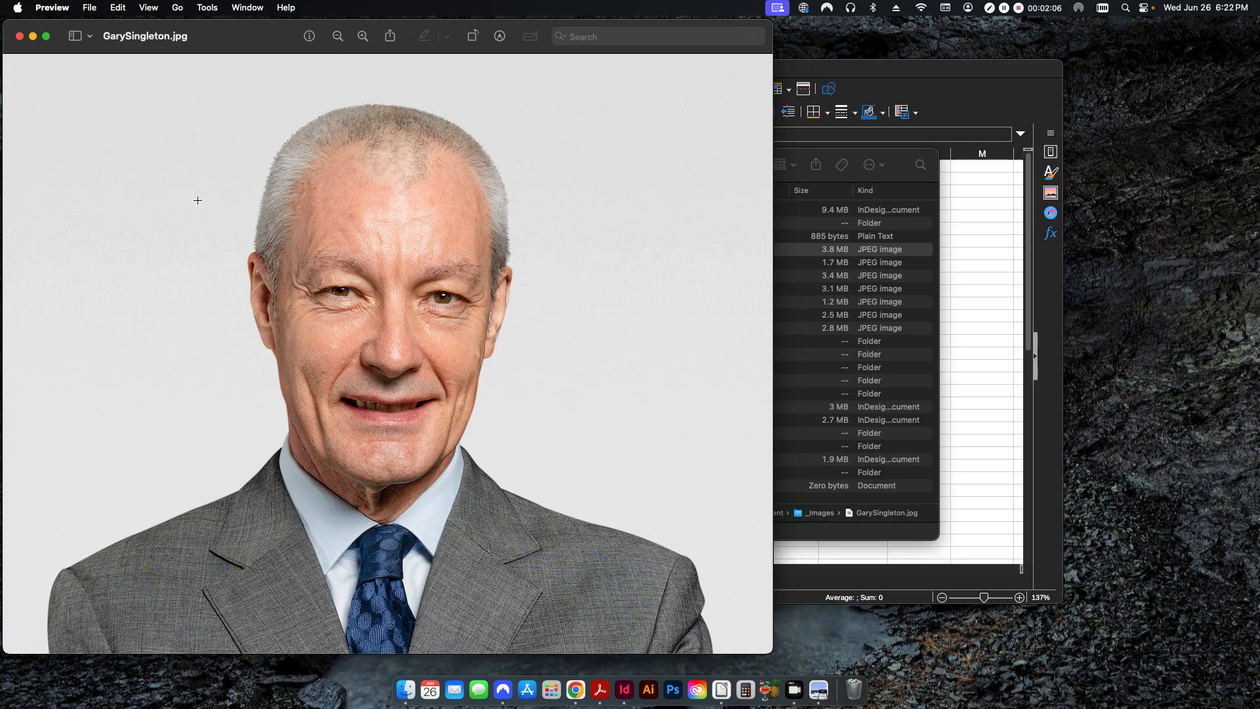
pyautogui.click(19, 36)
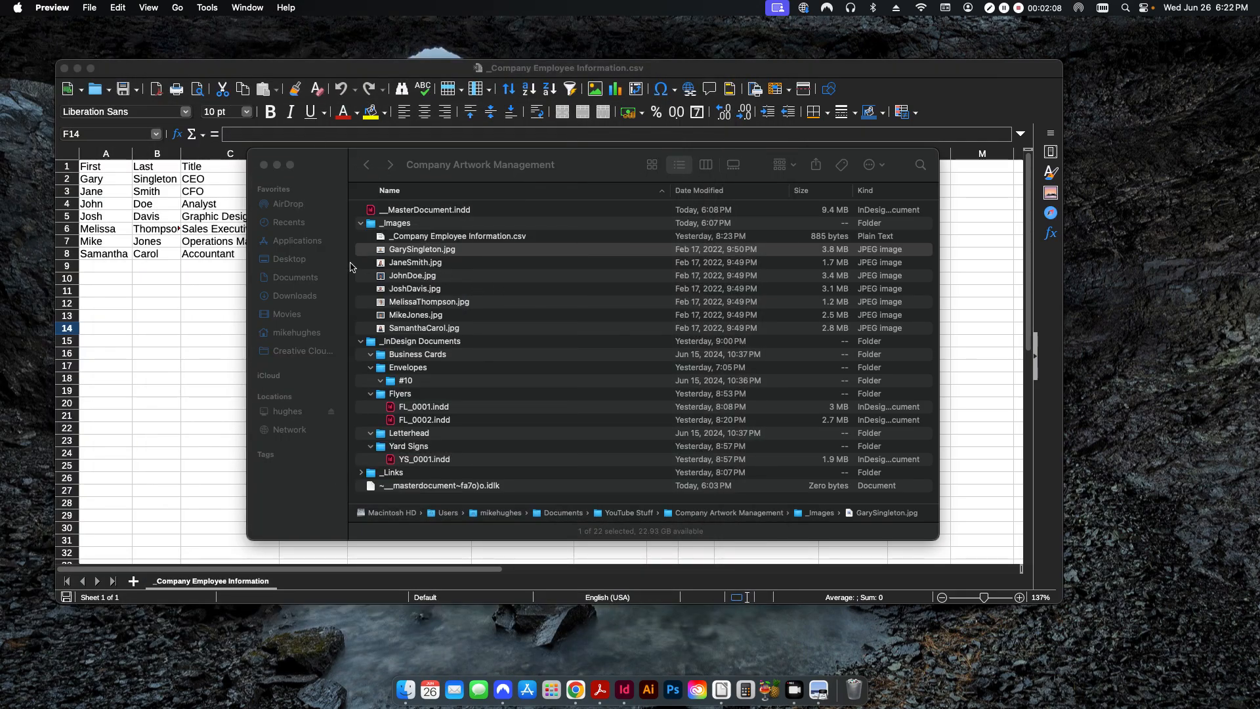
pyautogui.click(197, 299)
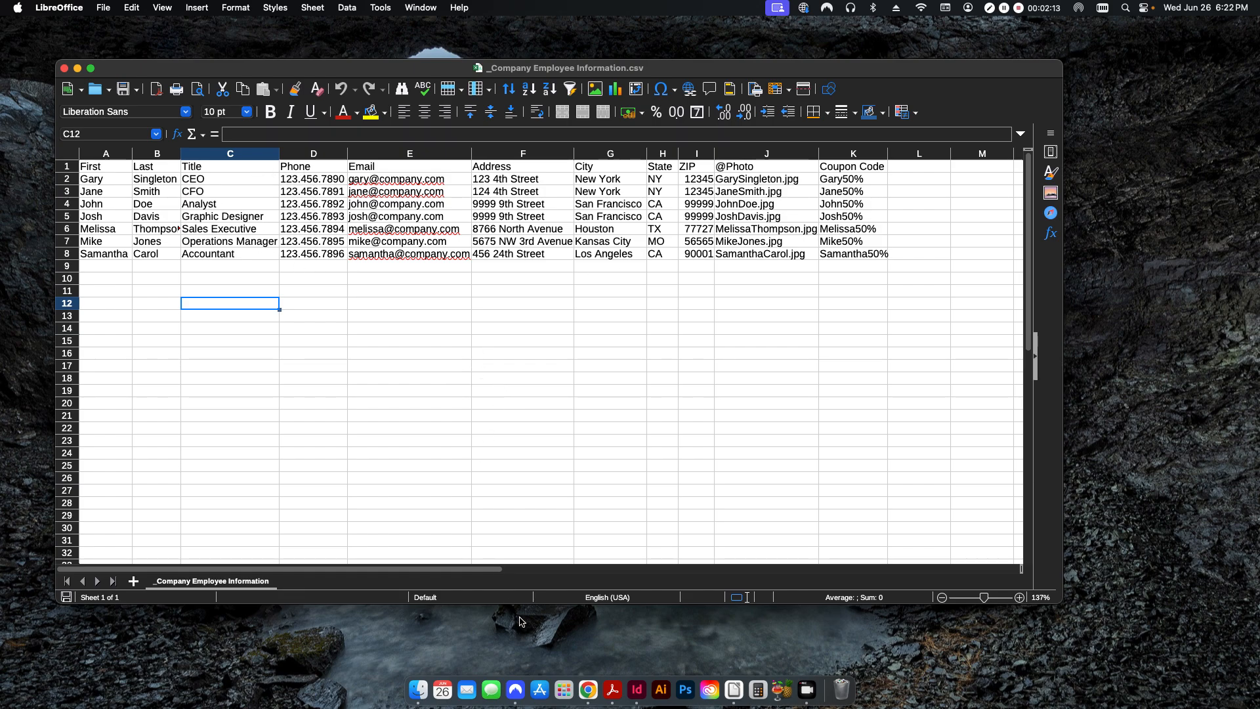
pyautogui.click(417, 690)
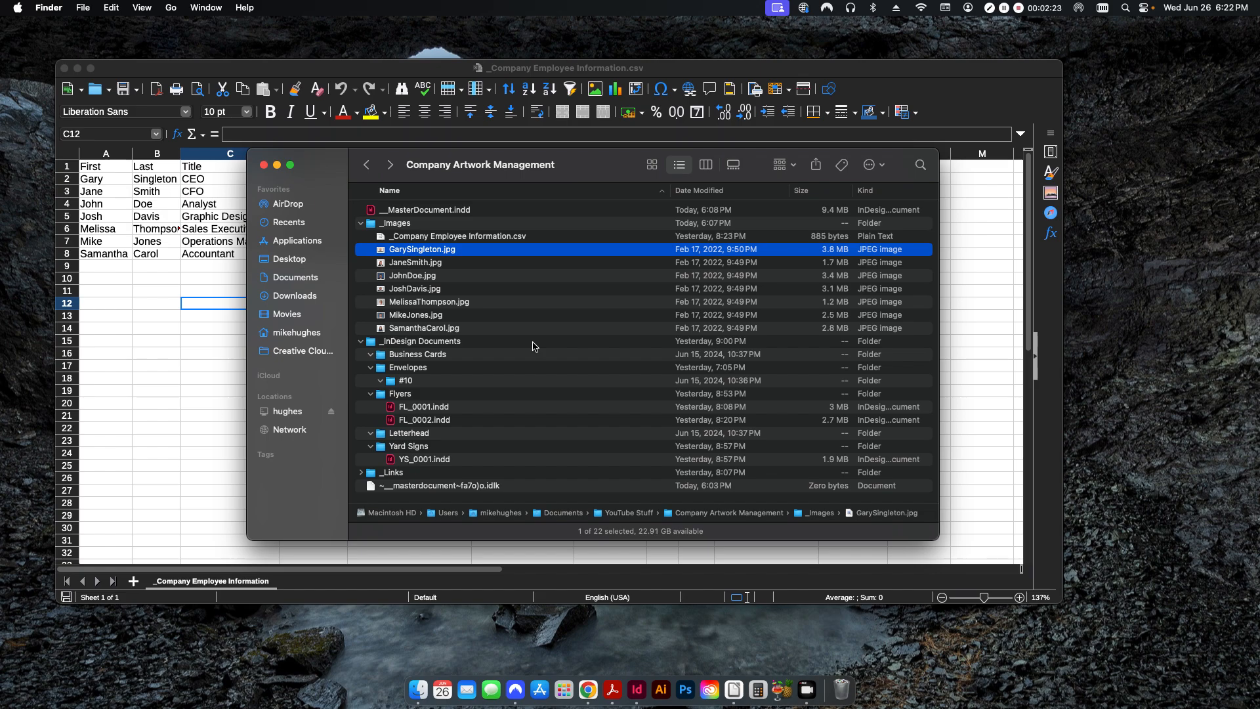
pyautogui.click(197, 353)
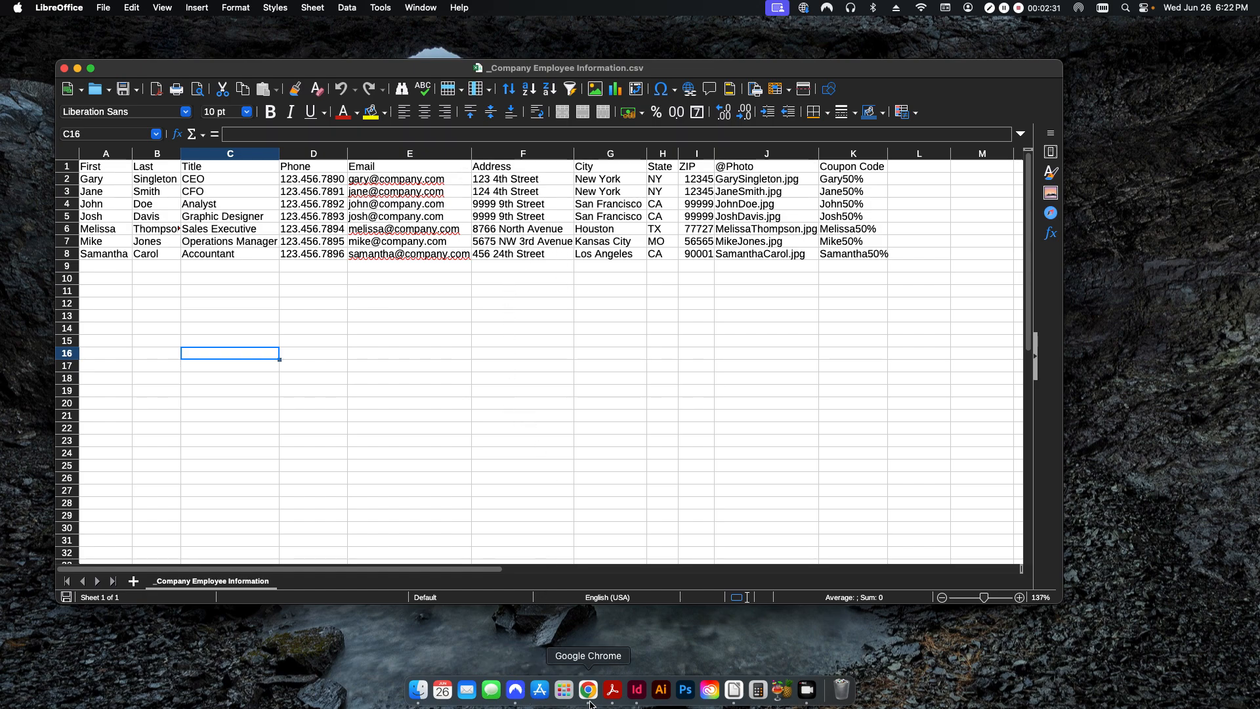
pyautogui.click(418, 690)
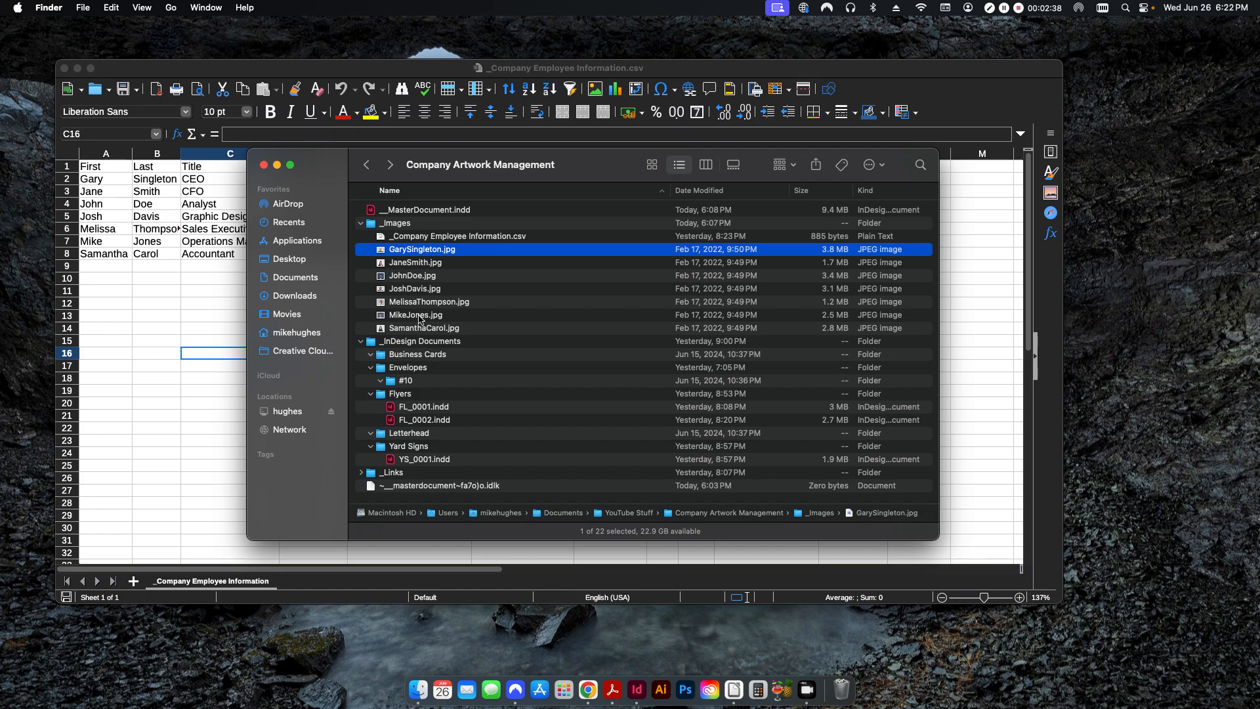
# Collapse the _Images folder and examine the linked images and logo stored in the _Links folder.
pyautogui.click(361, 224)
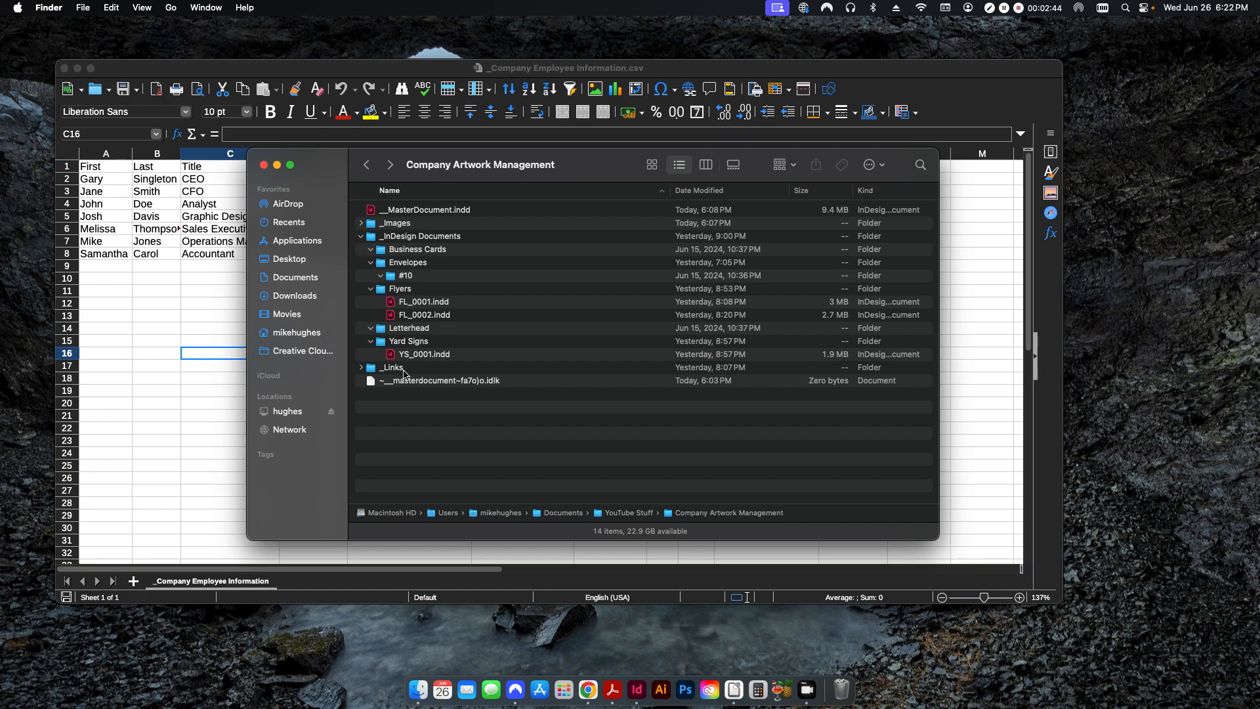
pyautogui.click(361, 368)
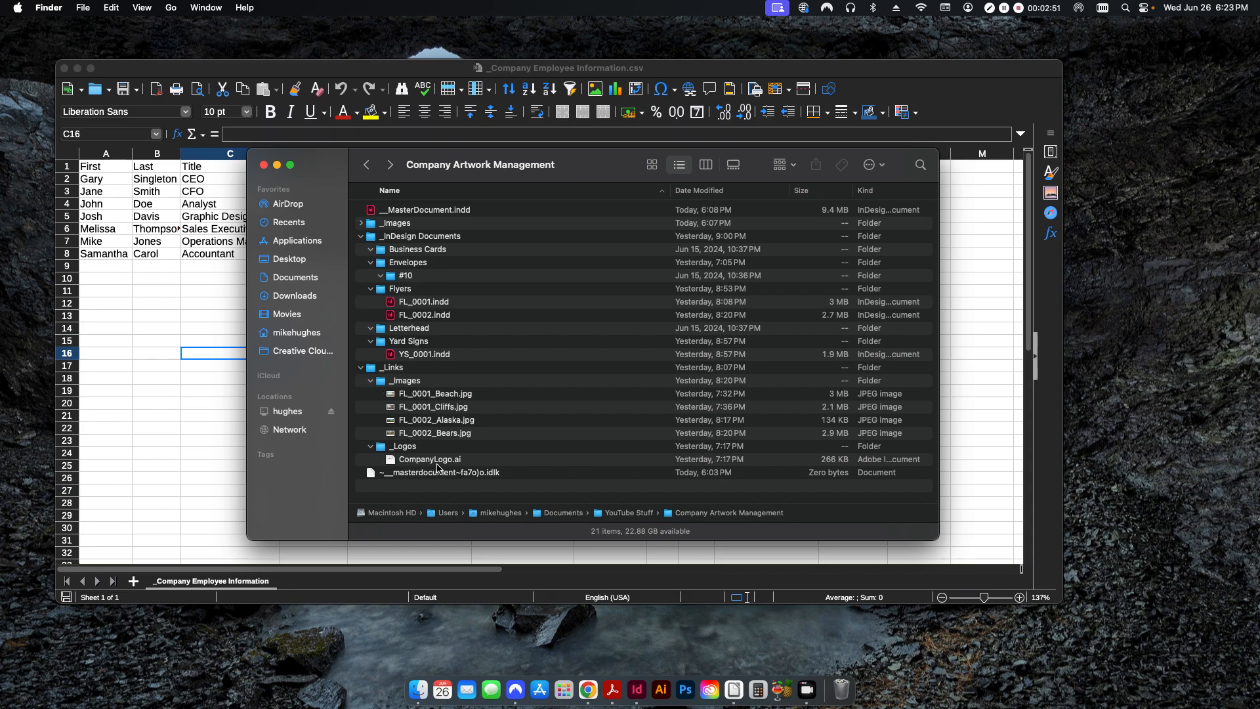
pyautogui.click(361, 367)
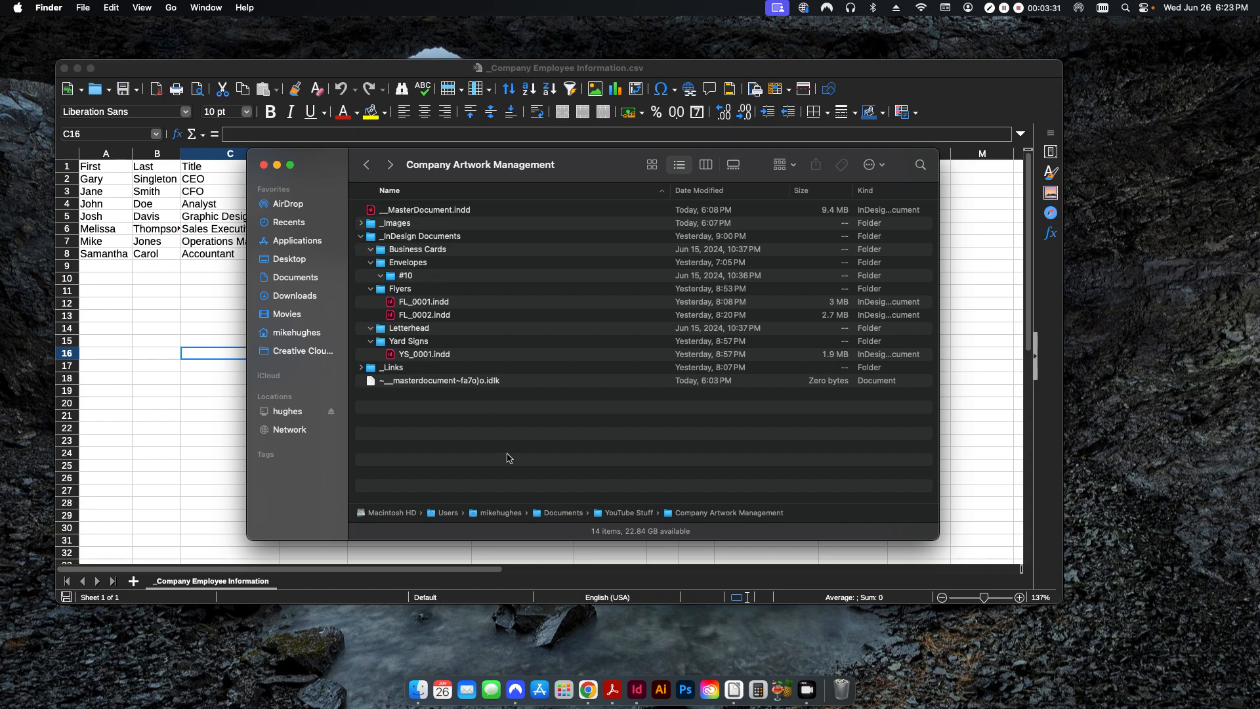
# Switch to InDesign and fit the business card page of __MasterDocument.indd in the window.
pyautogui.click(639, 690)
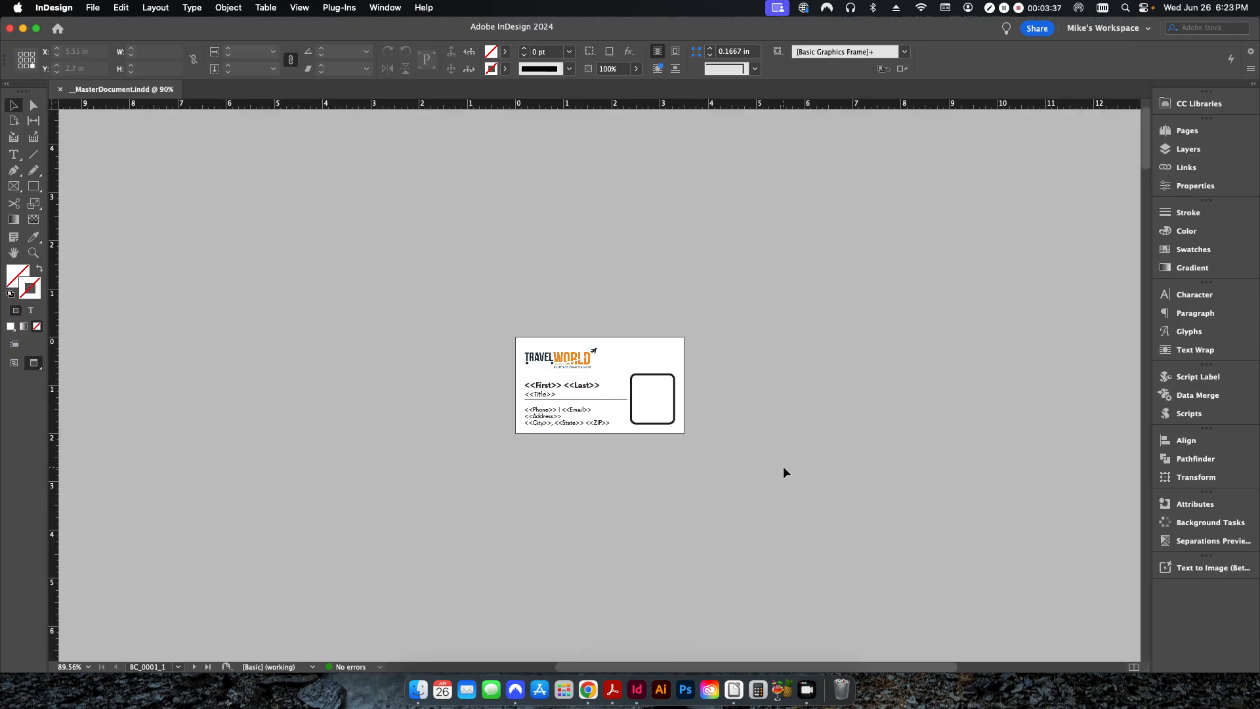
pyautogui.press('super+0')
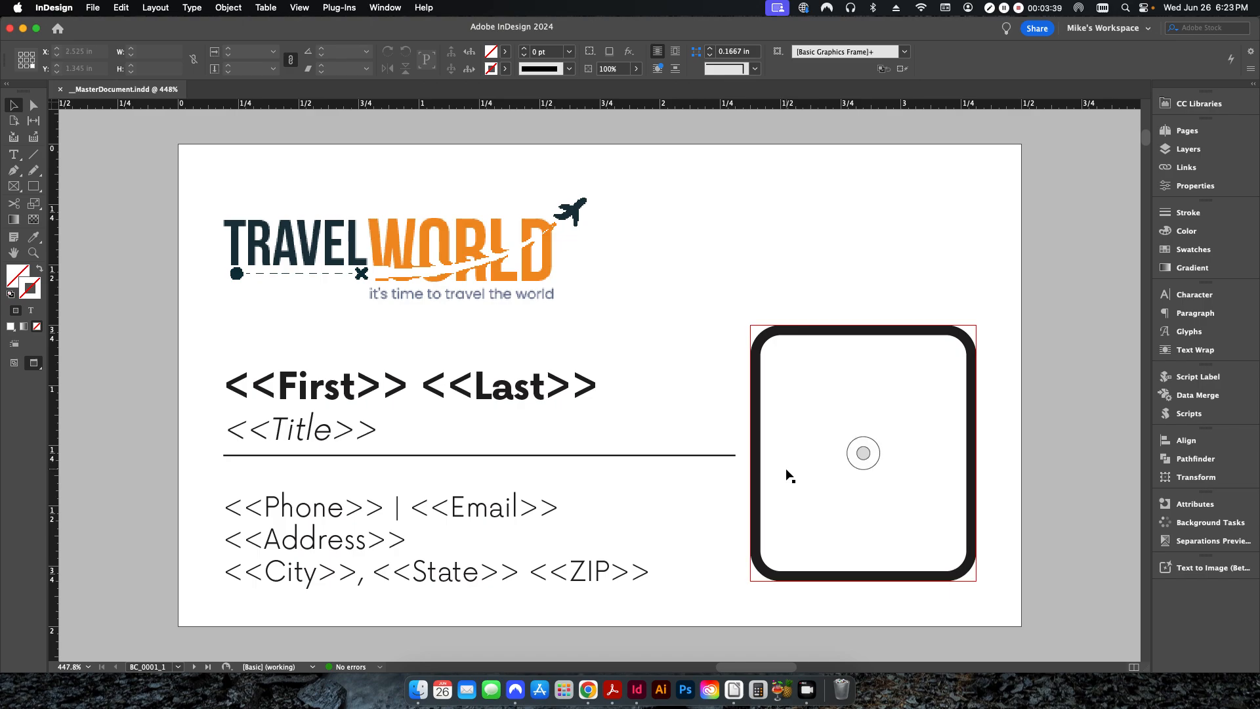
pyautogui.click(886, 408)
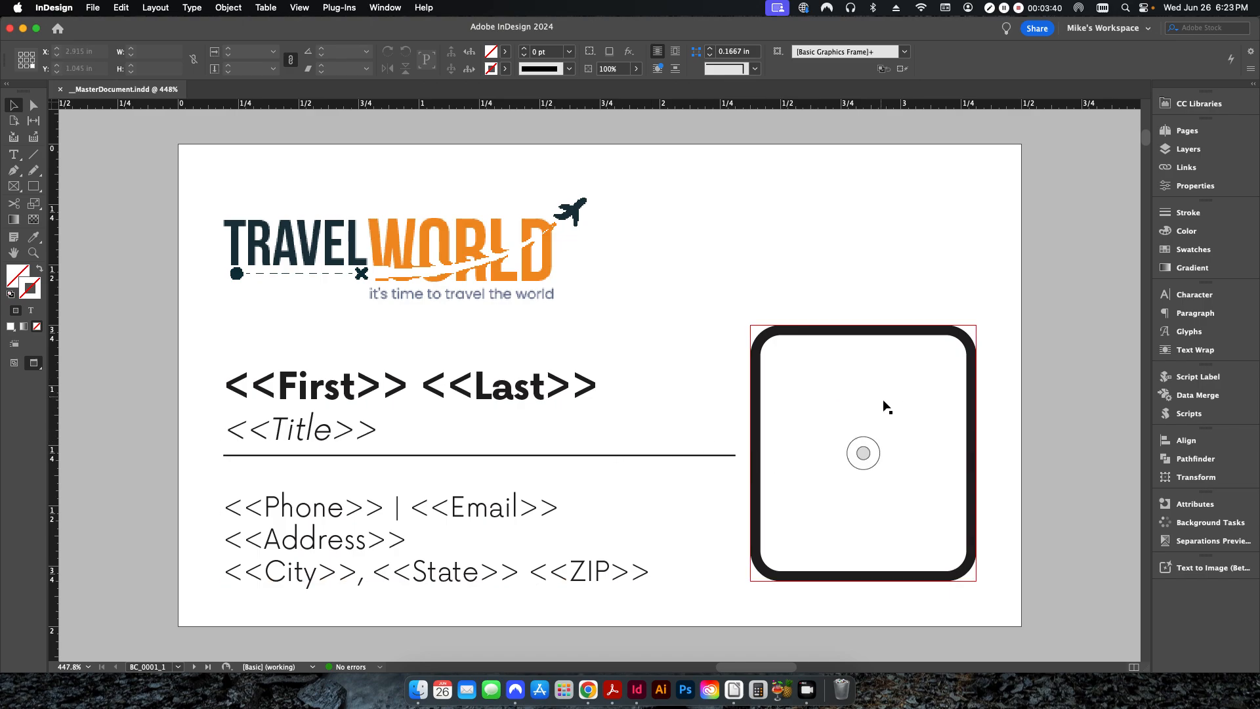
# Display the complete list of Data Merge fields and show the frame edges and guides on the business card.
pyautogui.click(1197, 395)
pyautogui.click(958, 483)
pyautogui.moveTo(1065, 488); pyautogui.dragTo(1082, 576)
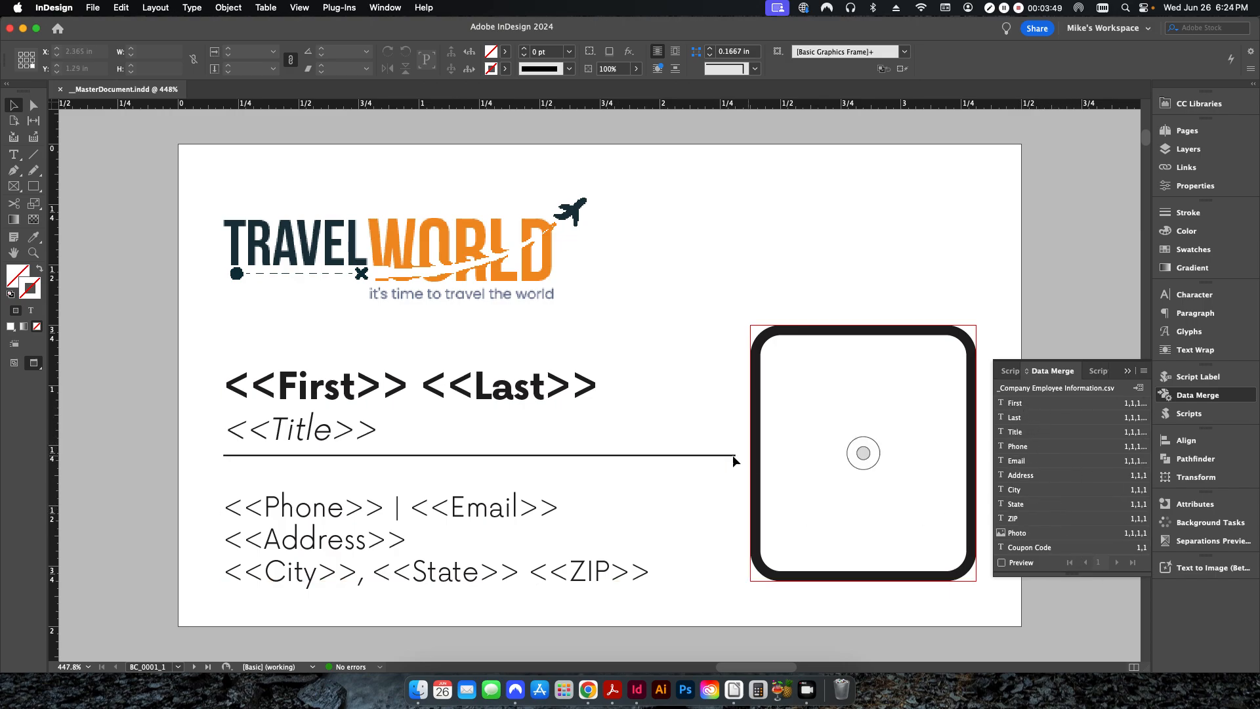
pyautogui.press('w')
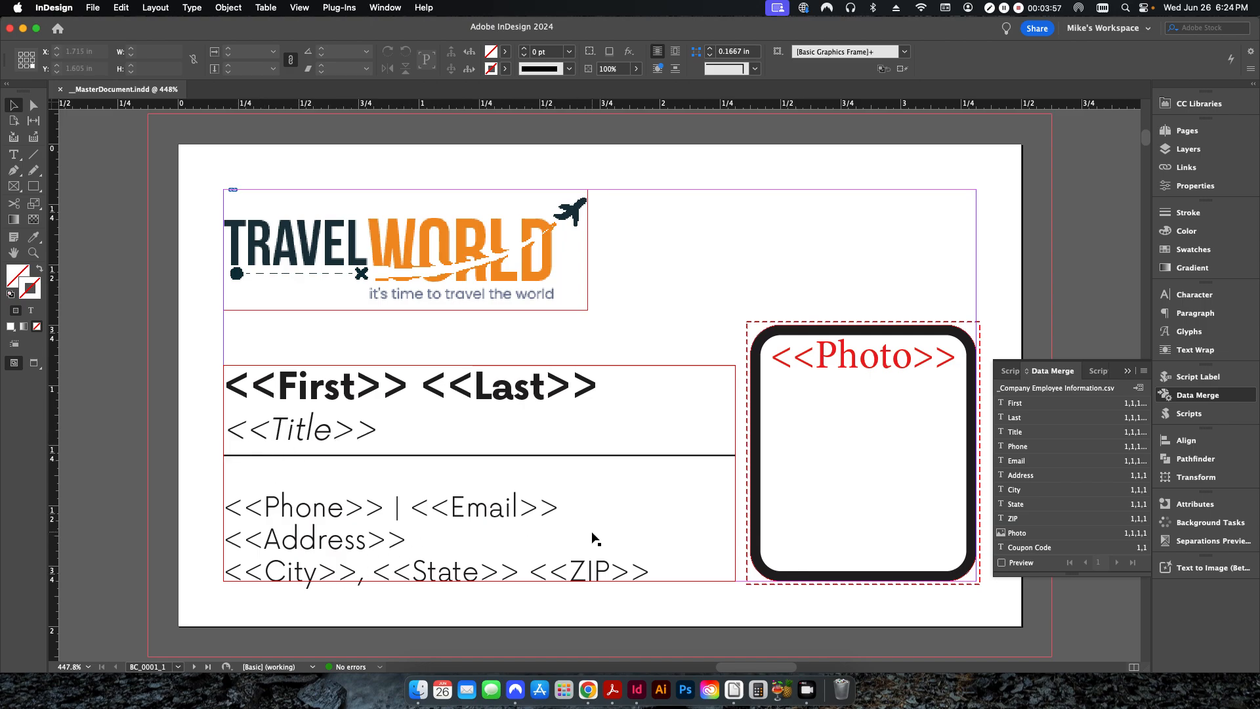
# Preview the first three merged employee records on the business card, and turn the preview off.
pyautogui.click(1021, 563)
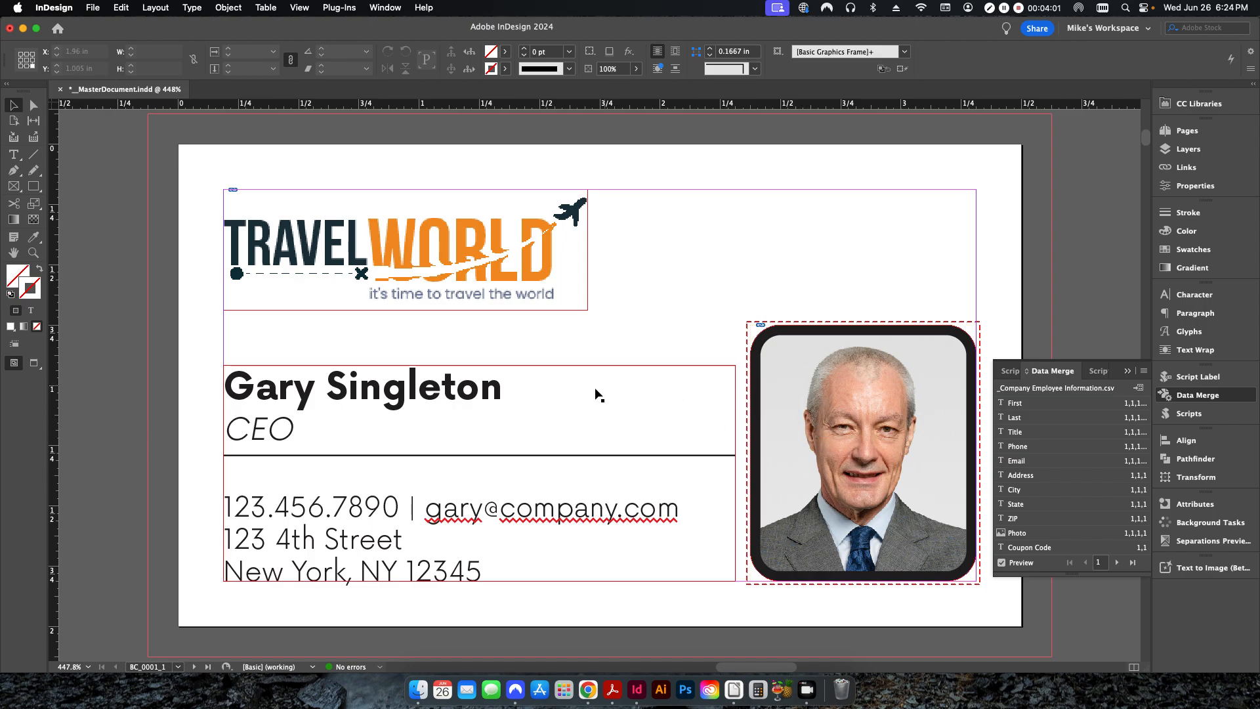
pyautogui.click(1117, 562)
pyautogui.click(1117, 562)
pyautogui.click(1002, 562)
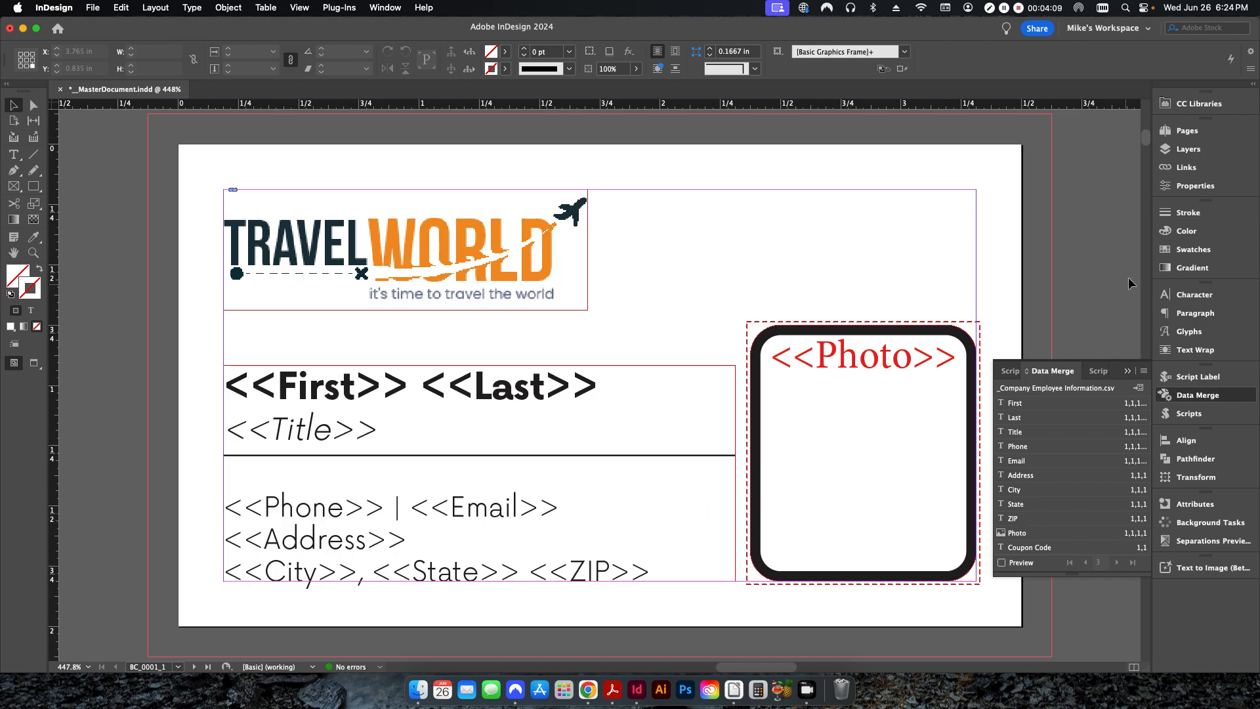
# Survey the document's page groups from Business Cards through Yard Sign.
pyautogui.click(1187, 131)
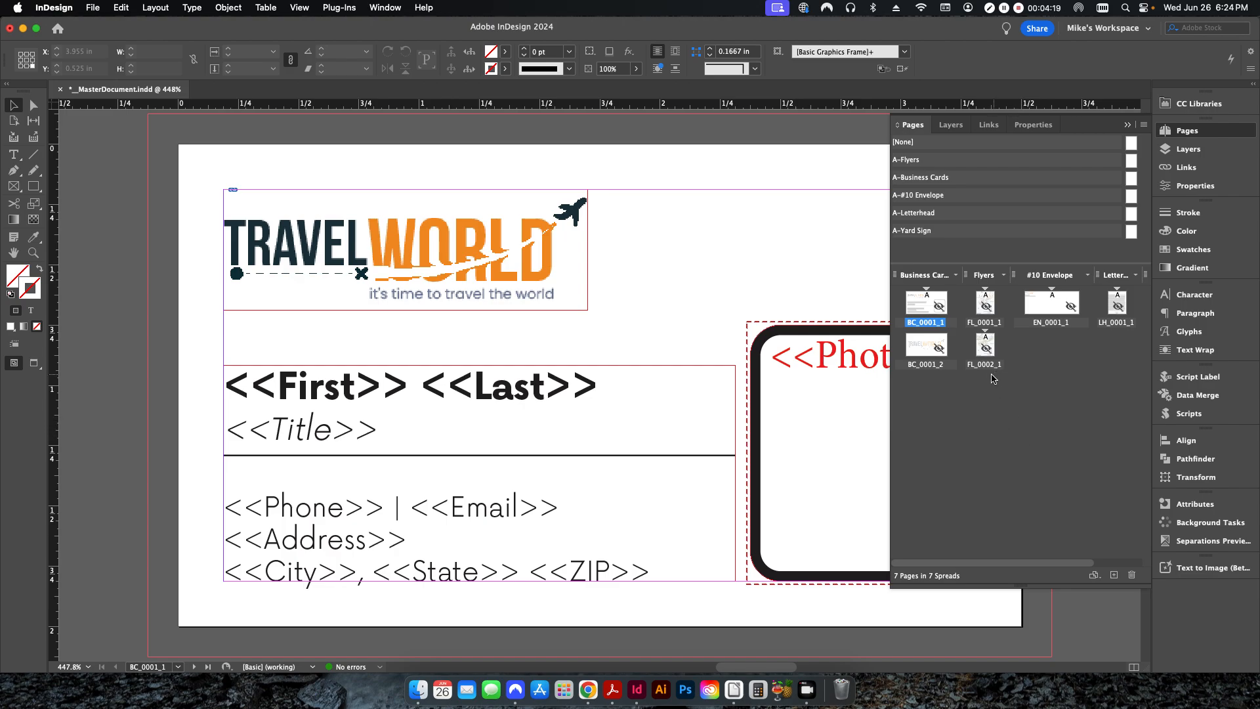
pyautogui.moveTo(1032, 564)
pyautogui.mouseDown()
pyautogui.moveTo(1051, 563)
pyautogui.moveTo(1021, 560)
pyautogui.mouseUp()
pyautogui.moveTo(1044, 563); pyautogui.dragTo(1101, 562)
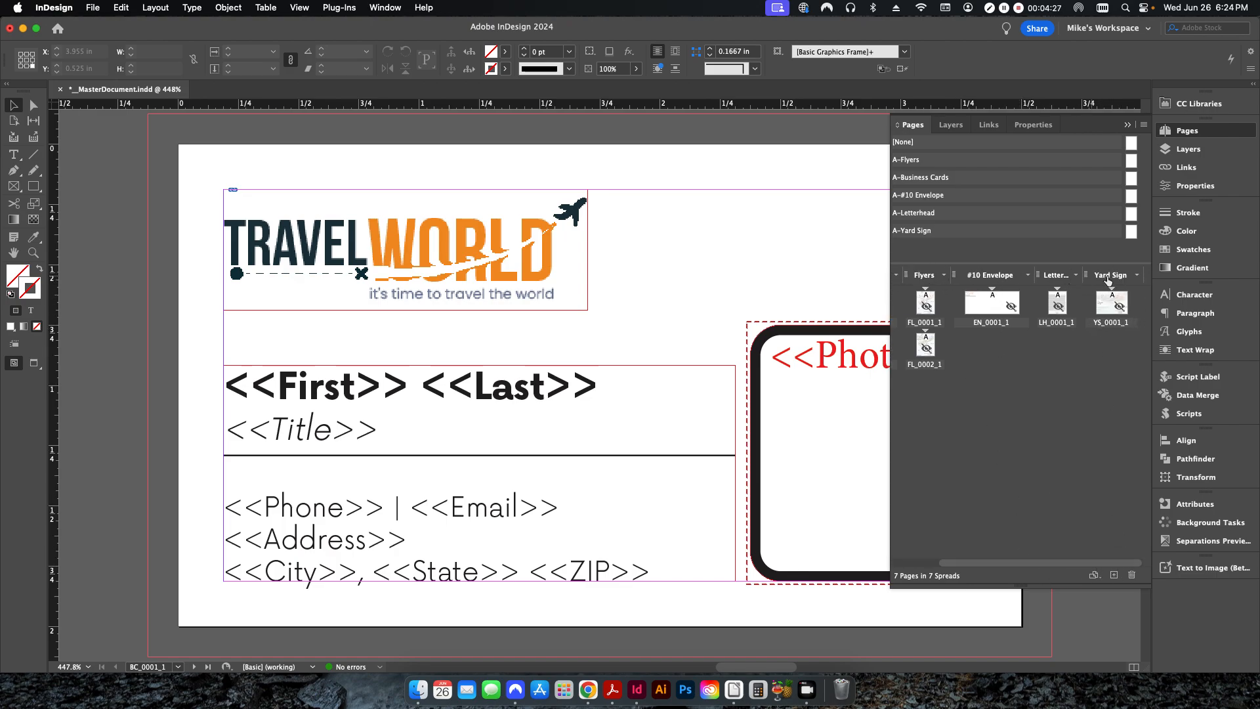
pyautogui.moveTo(1050, 563); pyautogui.dragTo(1002, 564)
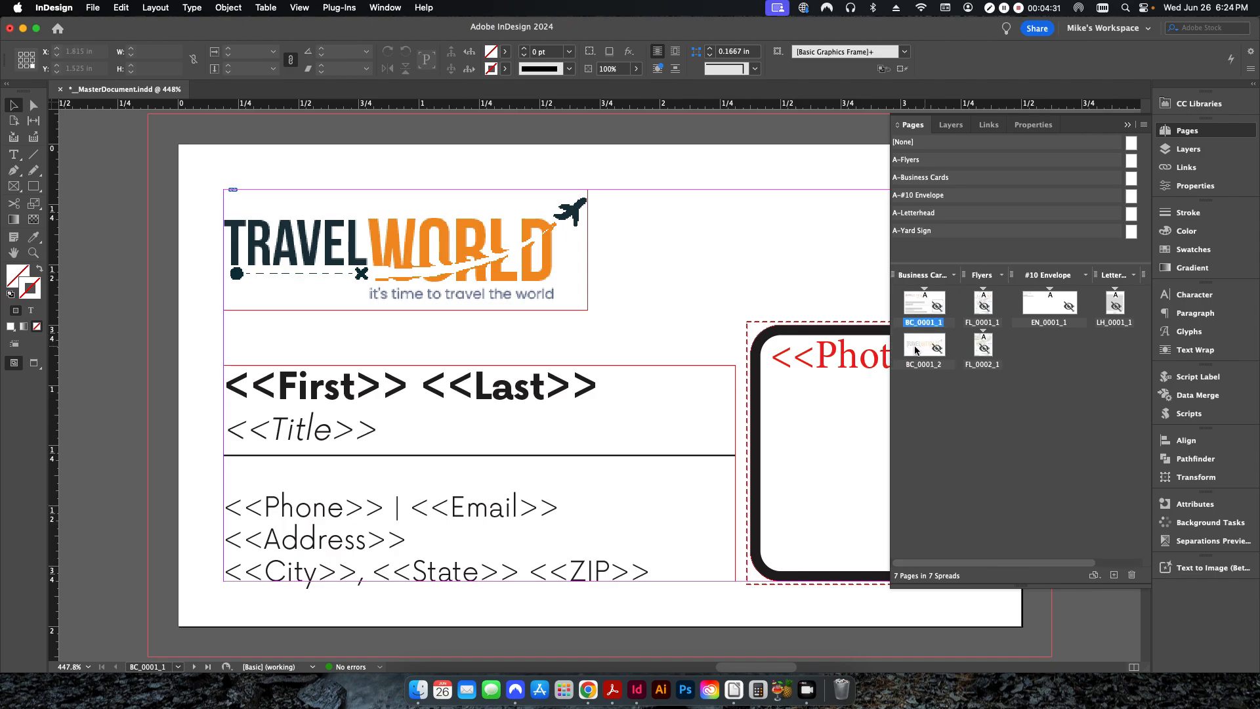
# View pages BC_0001_2, FL_0001_1, FL_0002_1, EN_0001_1, LH_0001_1 and YS_0001_1 in turn, fitting them in the window.
pyautogui.doubleClick(937, 351)
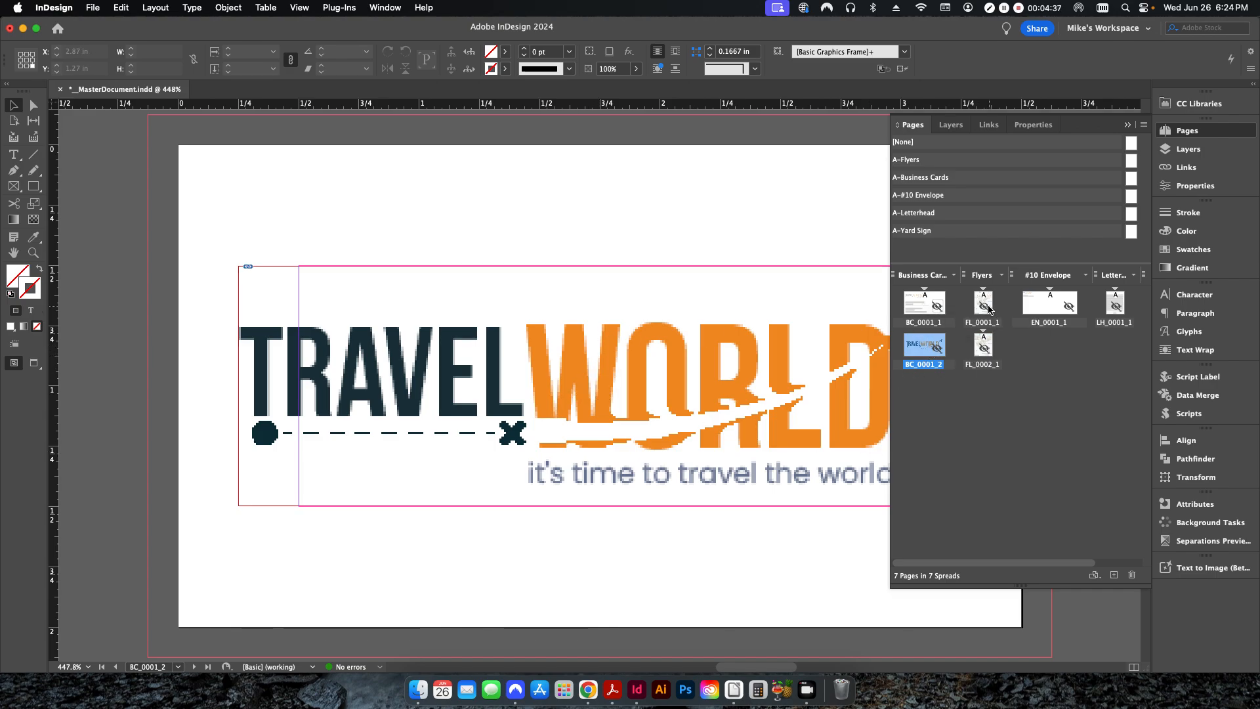
pyautogui.doubleClick(984, 305)
pyautogui.press('super+0')
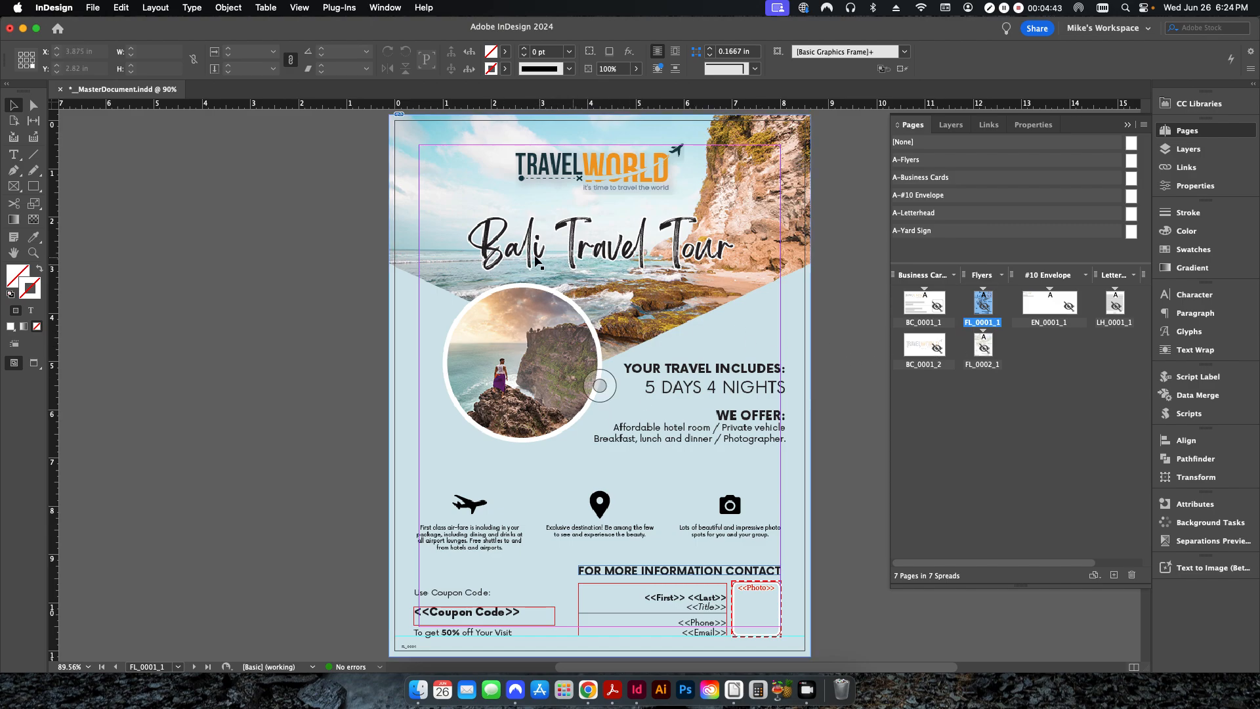
pyautogui.doubleClick(983, 345)
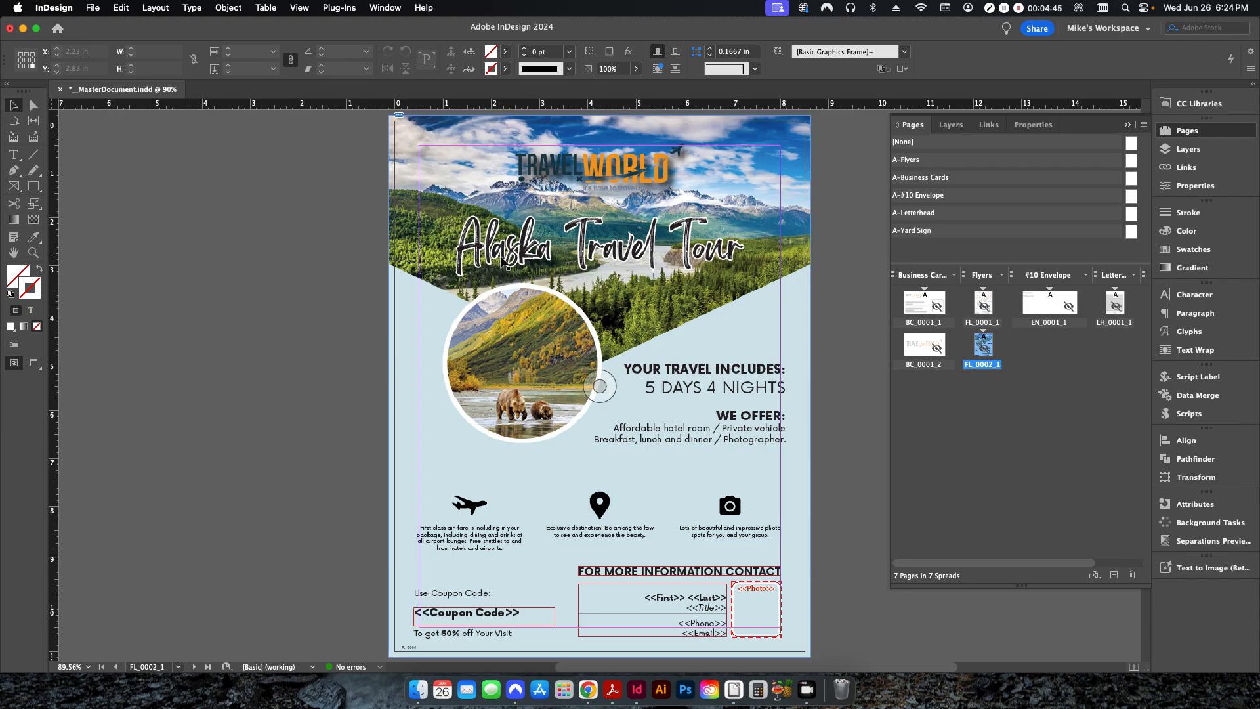
pyautogui.doubleClick(1035, 303)
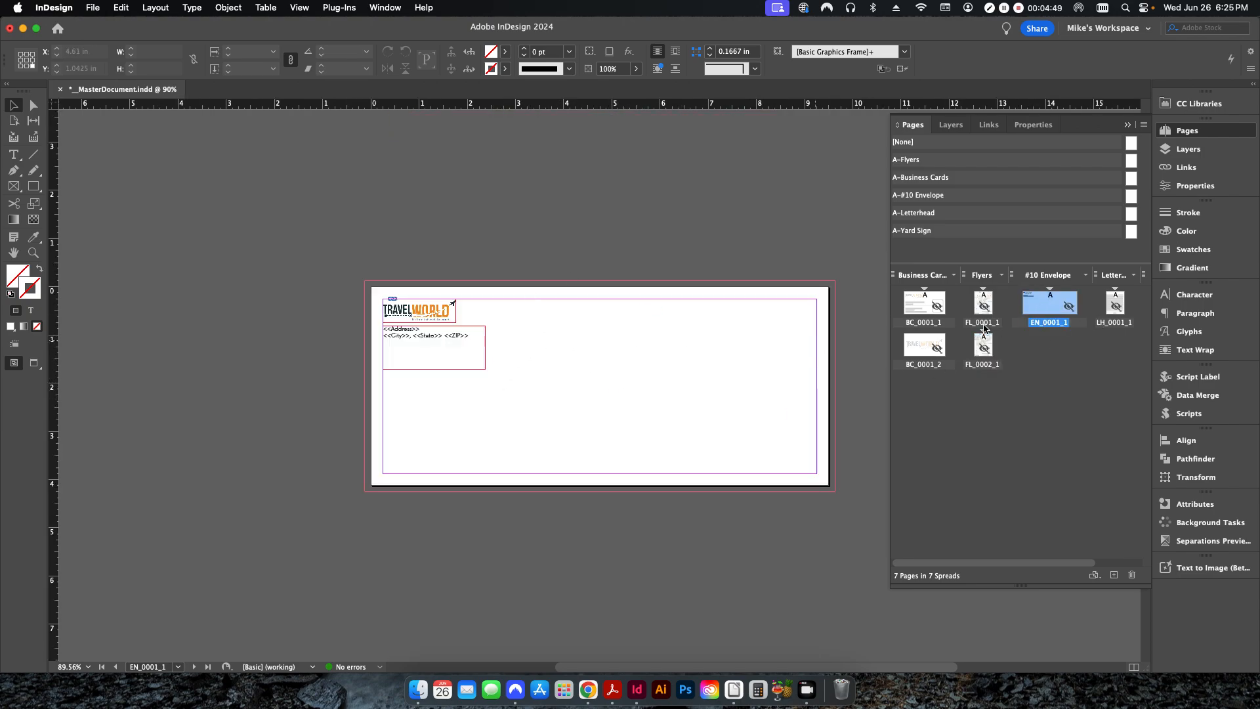
pyautogui.doubleClick(1116, 304)
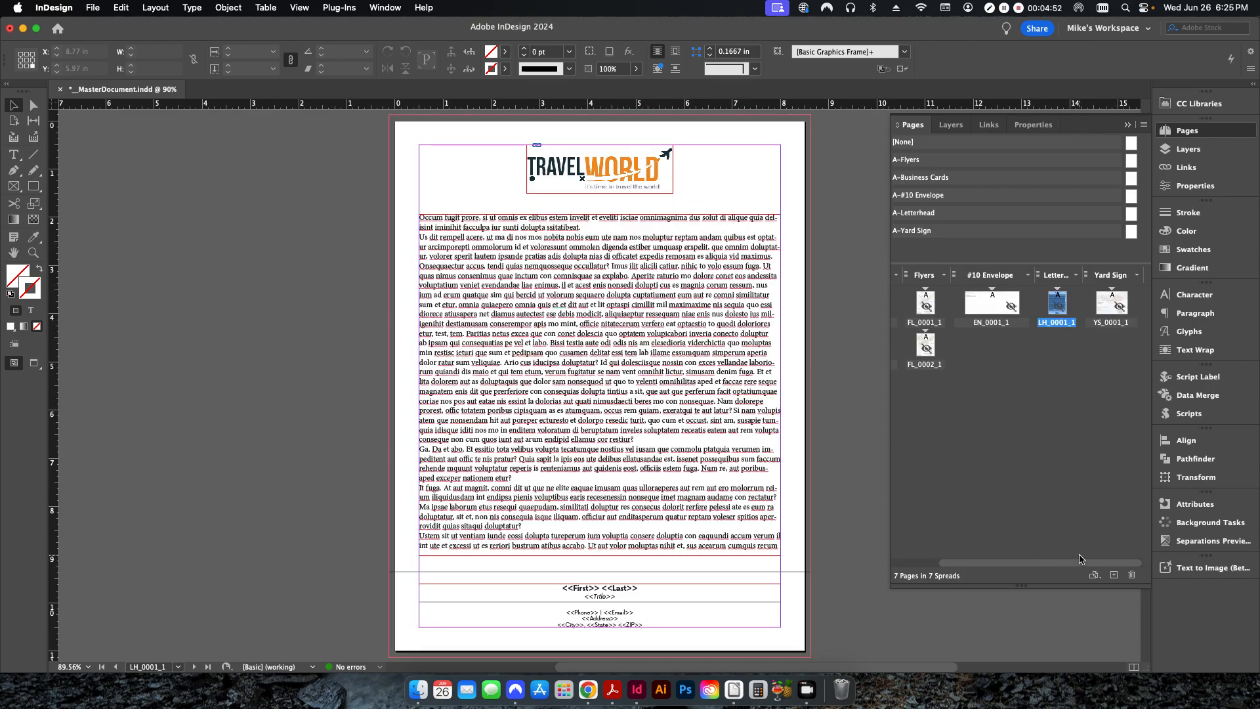
pyautogui.doubleClick(1112, 303)
pyautogui.press('super+0')
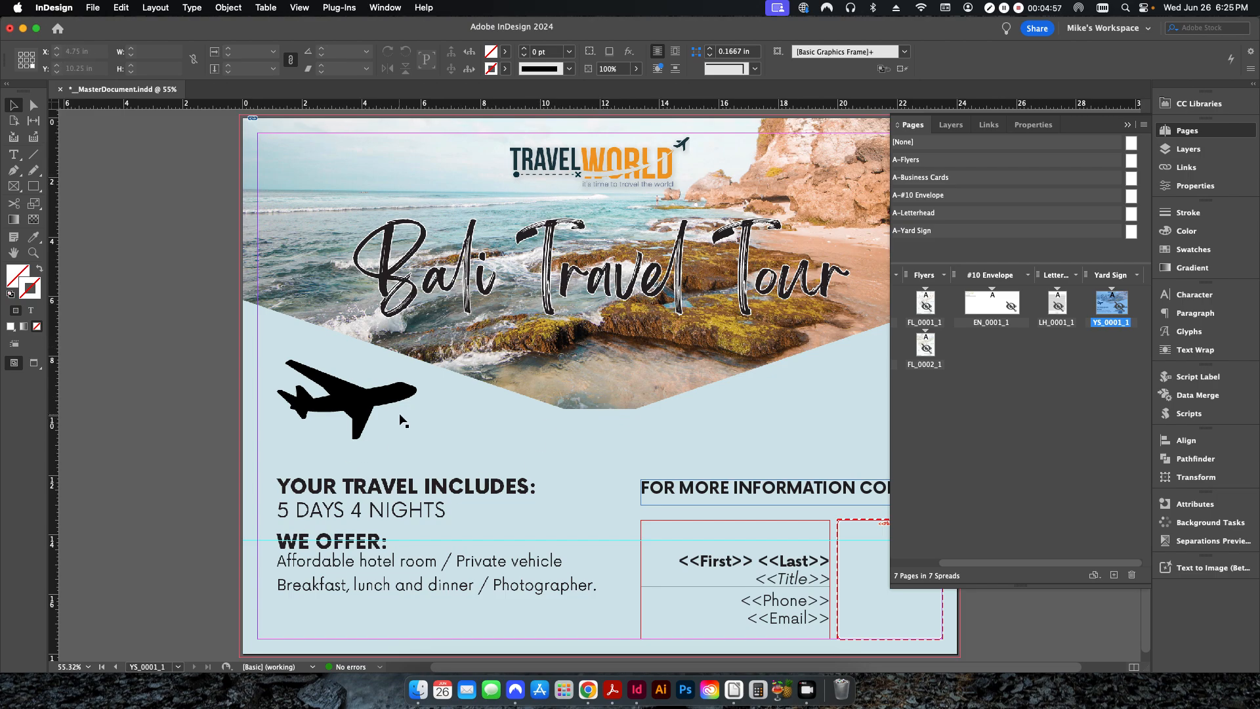
# Check the Data Merge fields against the yard sign's placeholders, and return to page BC_0001_1.
pyautogui.click(1128, 125)
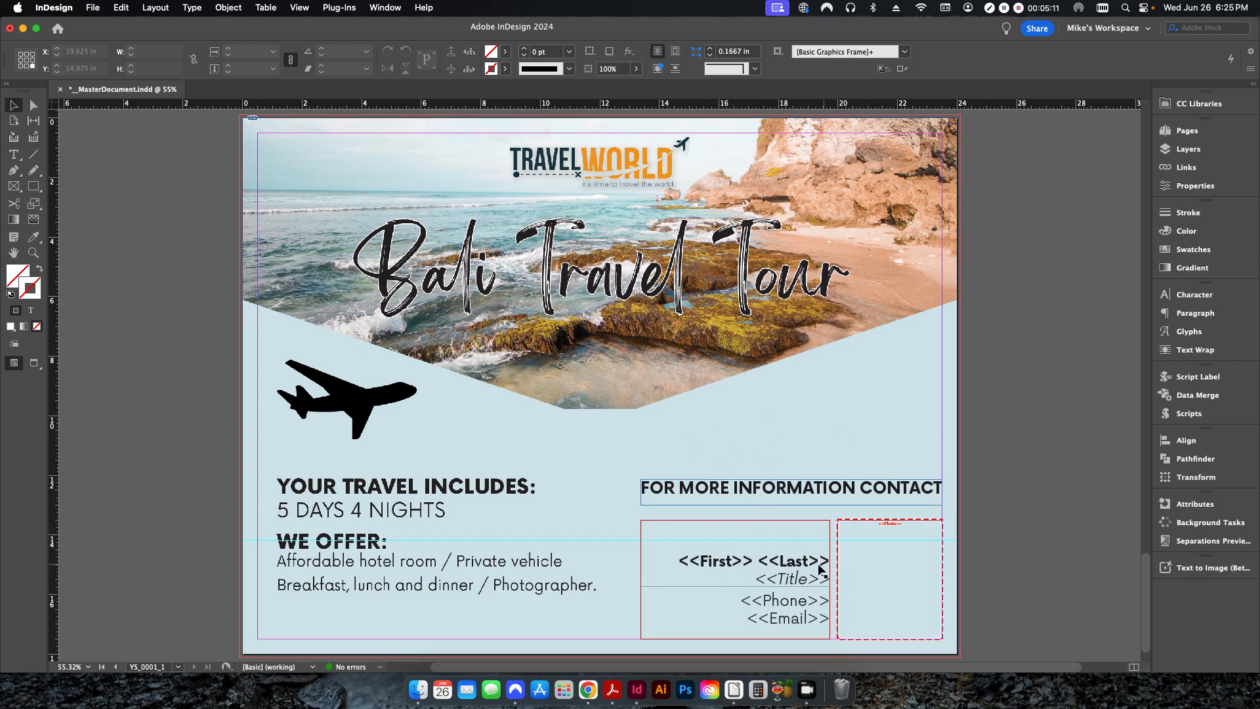
pyautogui.click(1171, 395)
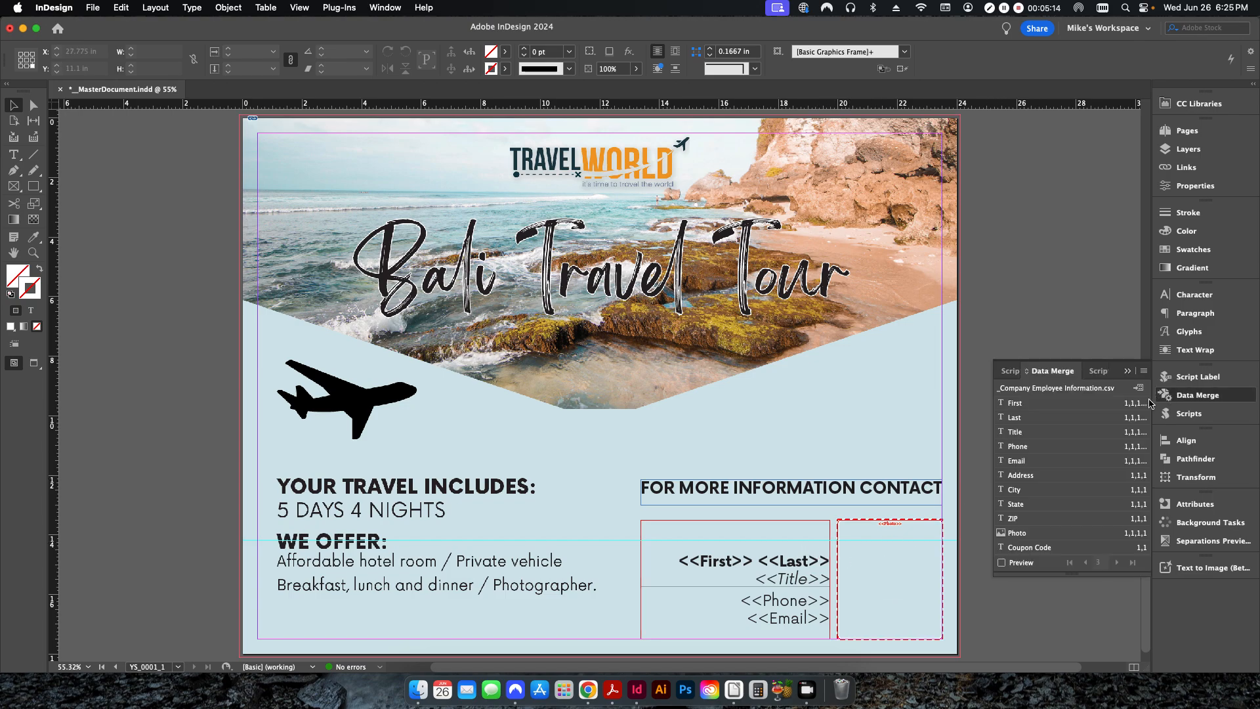
pyautogui.click(1126, 371)
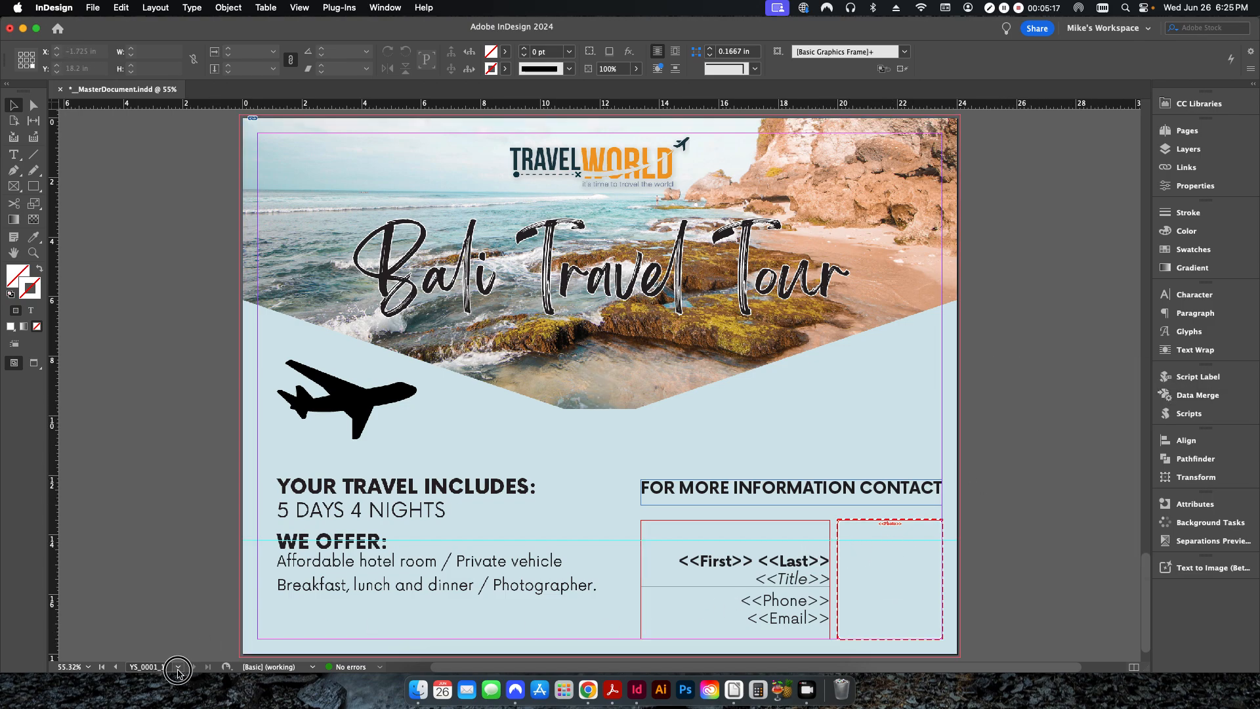
pyautogui.click(177, 667)
pyautogui.click(181, 449)
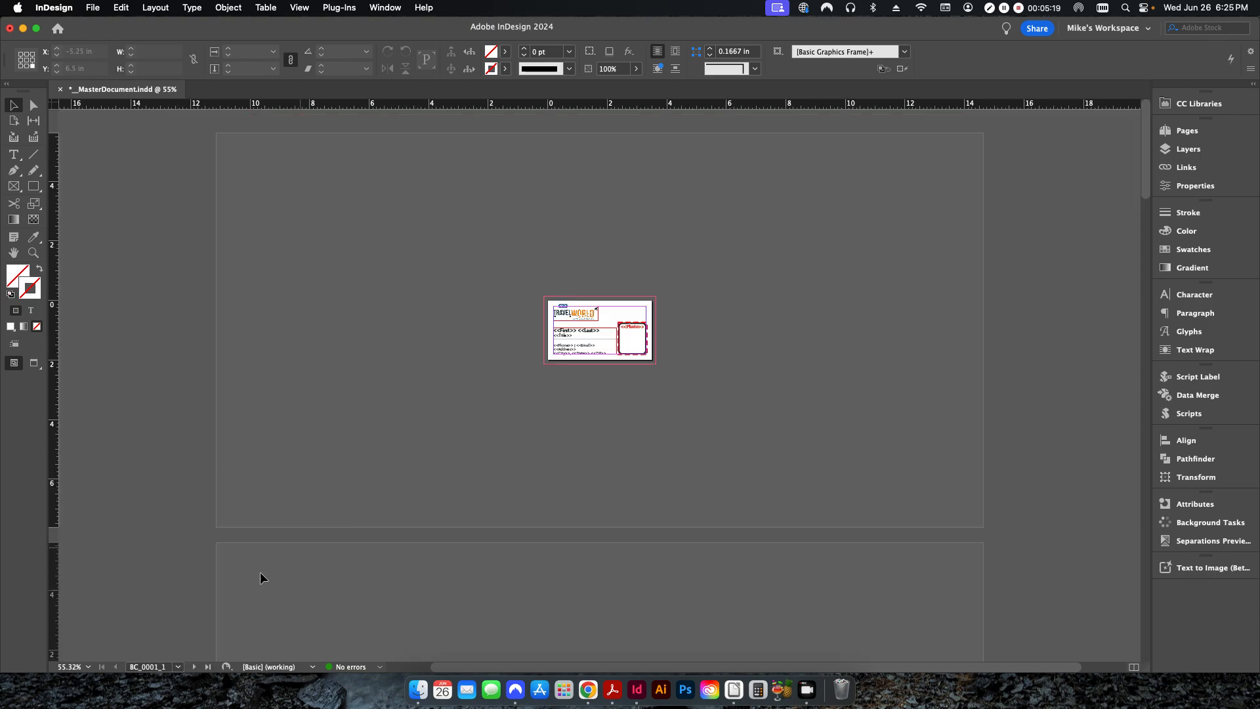
# Go through the pages from FL_0001_1 to the yard sign YS_0001_1 and view its contact placeholders.
pyautogui.click(194, 667)
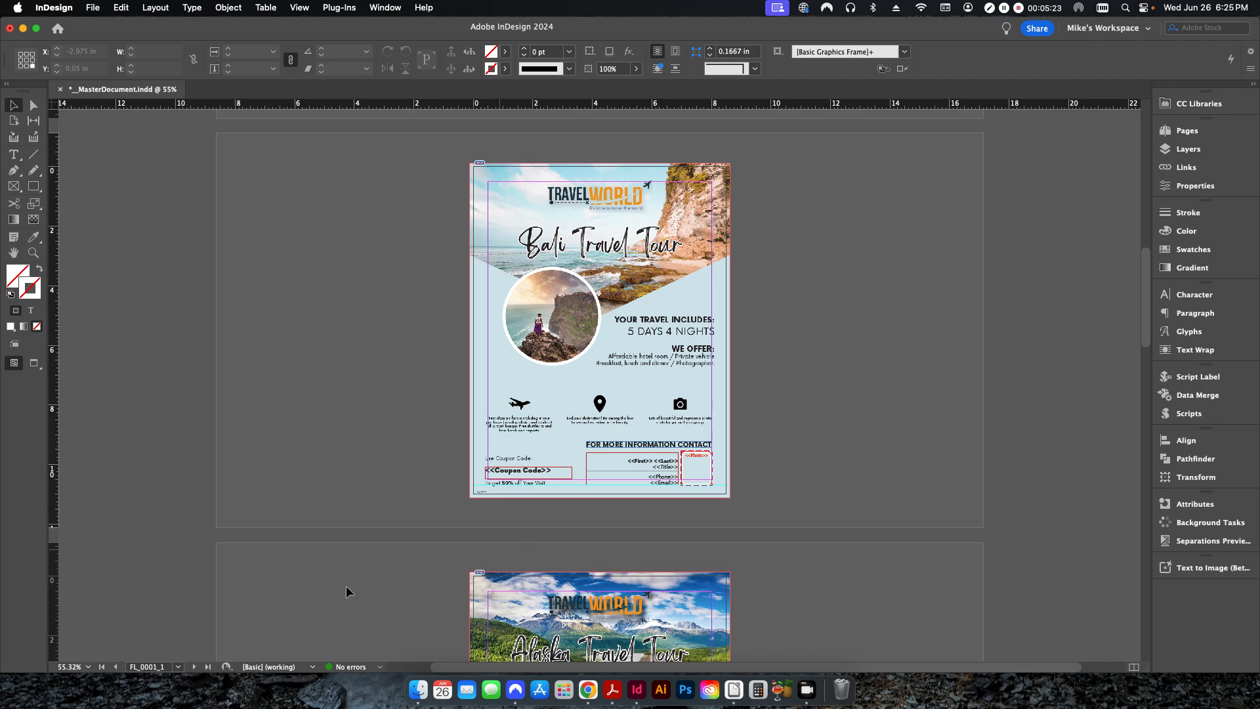
pyautogui.click(194, 667)
pyautogui.click(194, 667)
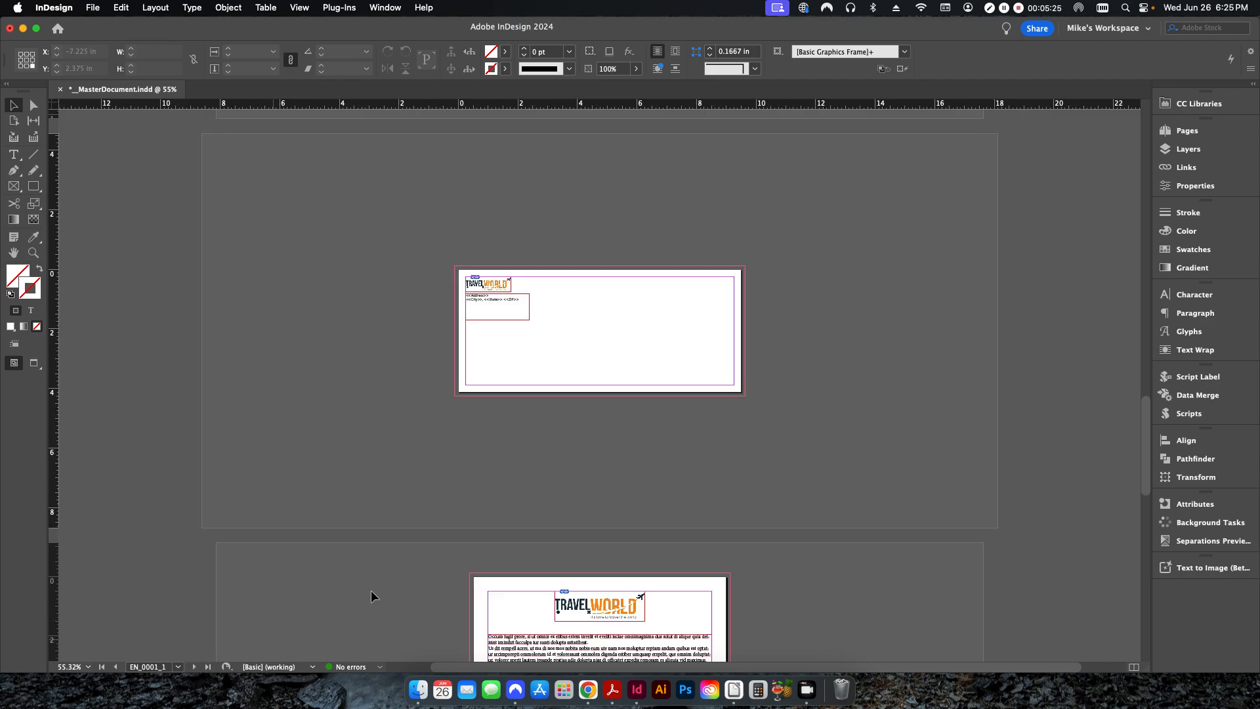
pyautogui.click(194, 667)
pyautogui.scroll(-10, 492, 585)
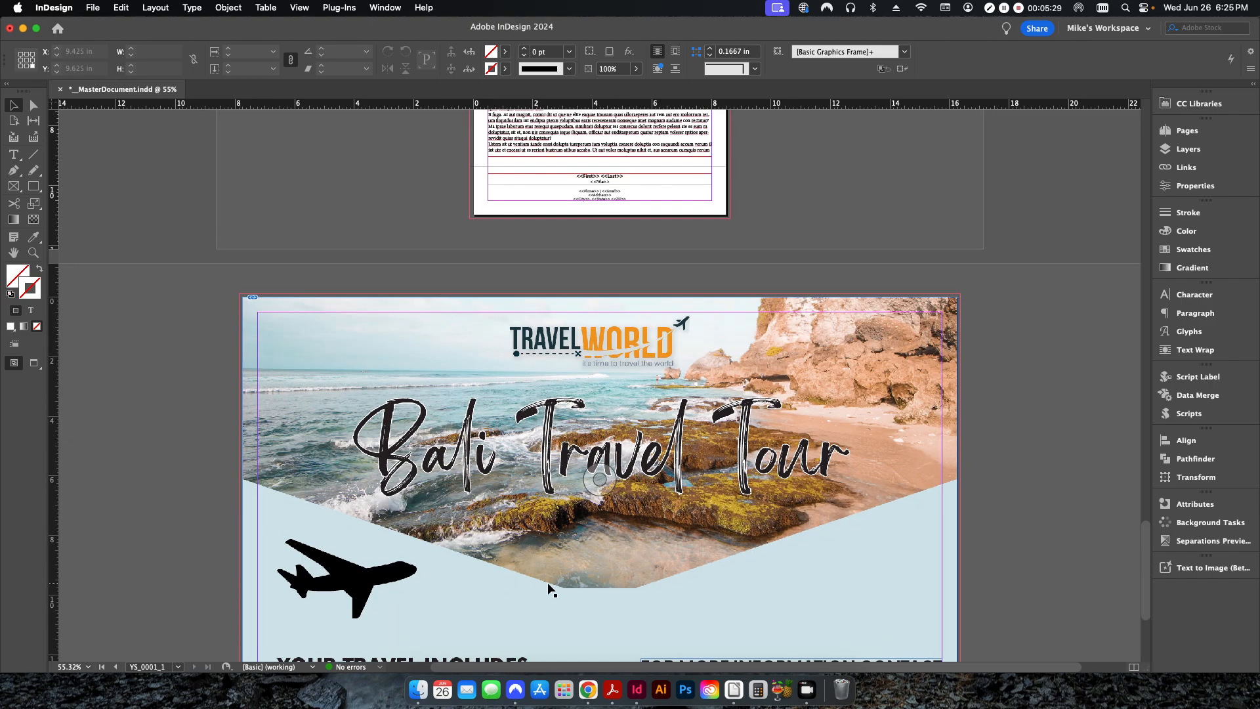
pyautogui.scroll(2, 719, 571)
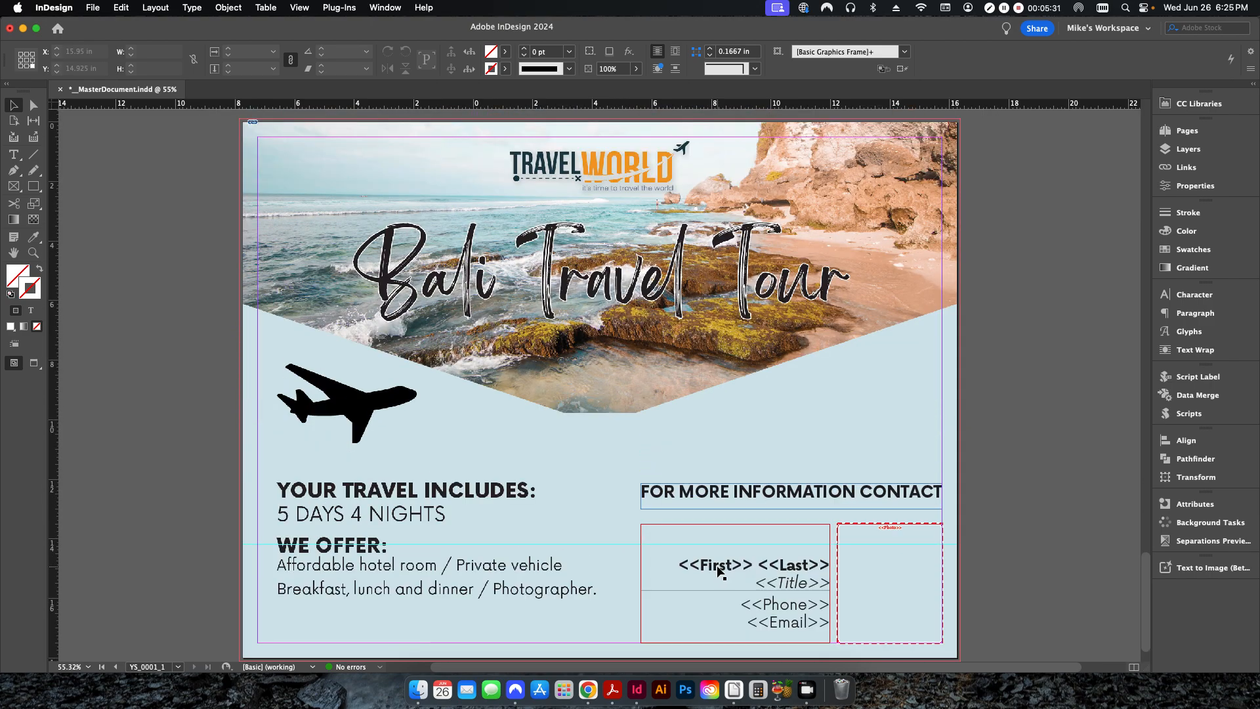
# Turn on the Data Merge preview for the yard sign and look over the available merge options.
pyautogui.click(1194, 395)
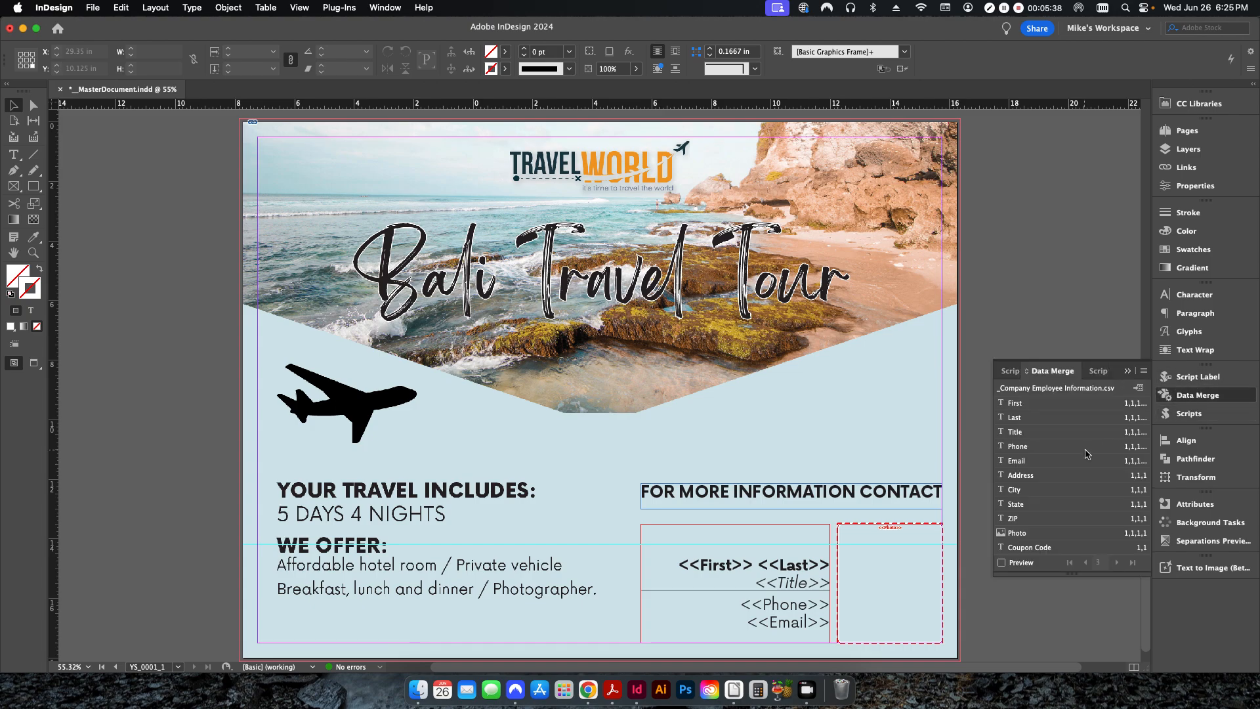
pyautogui.click(1020, 563)
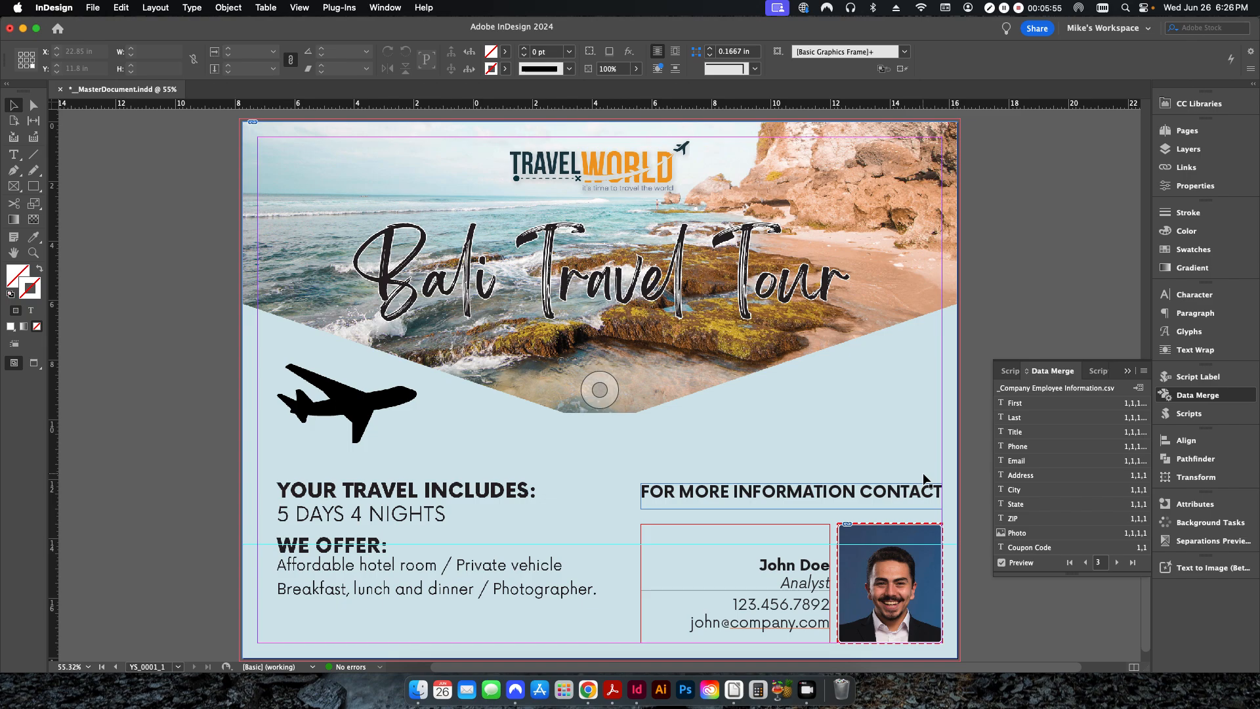
pyautogui.click(1144, 370)
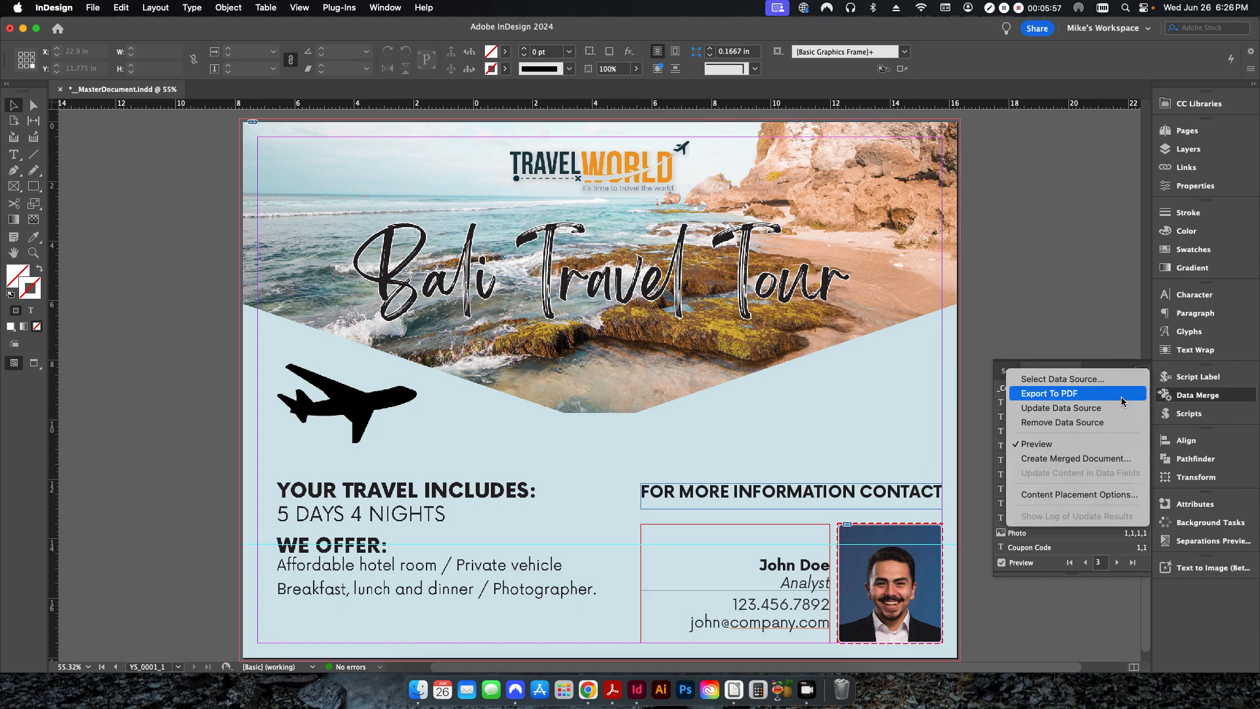
pyautogui.click(1049, 564)
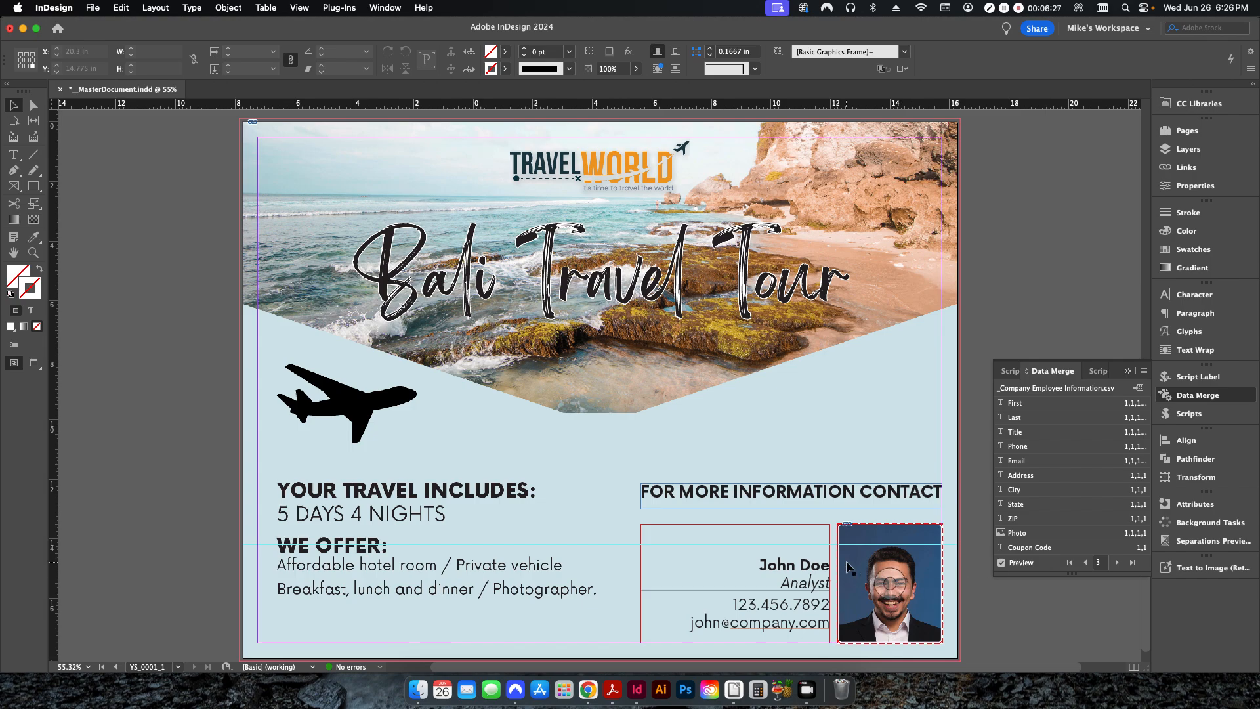
# Step back and forth through the merge records on the yard sign, leaving record 4 previewed.
pyautogui.click(1117, 563)
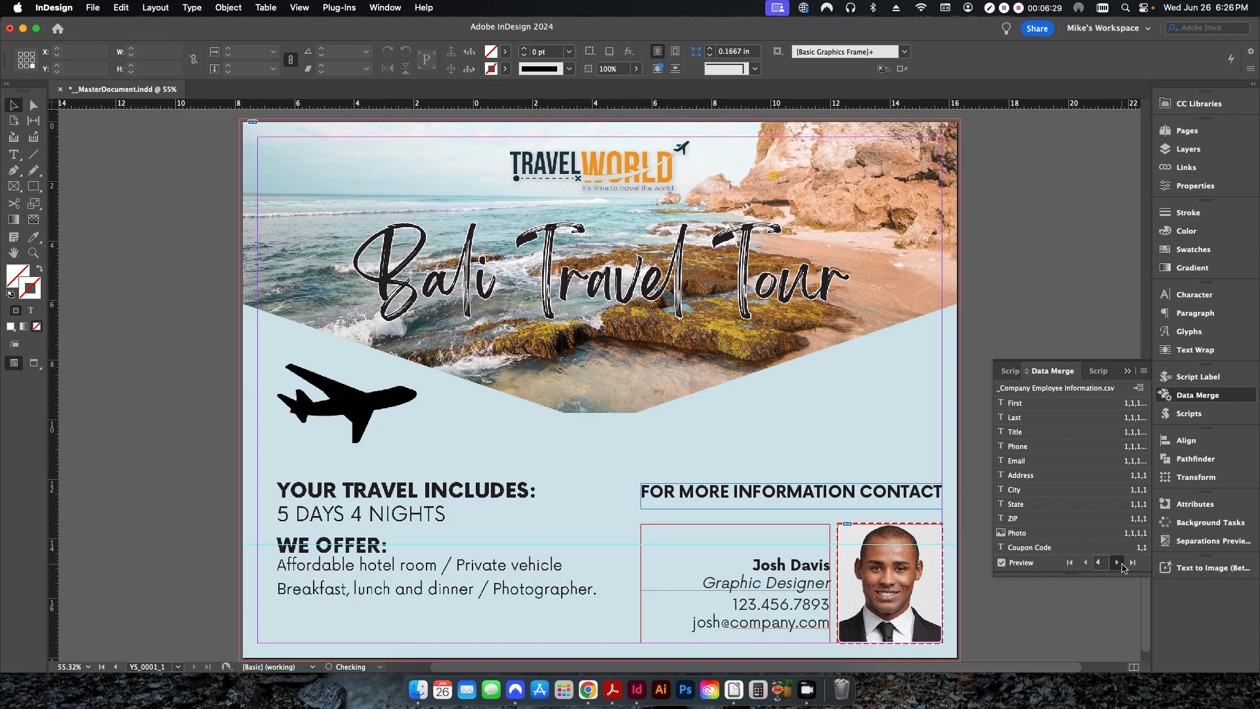
pyautogui.click(1117, 563)
pyautogui.click(1085, 563)
pyautogui.click(1084, 563)
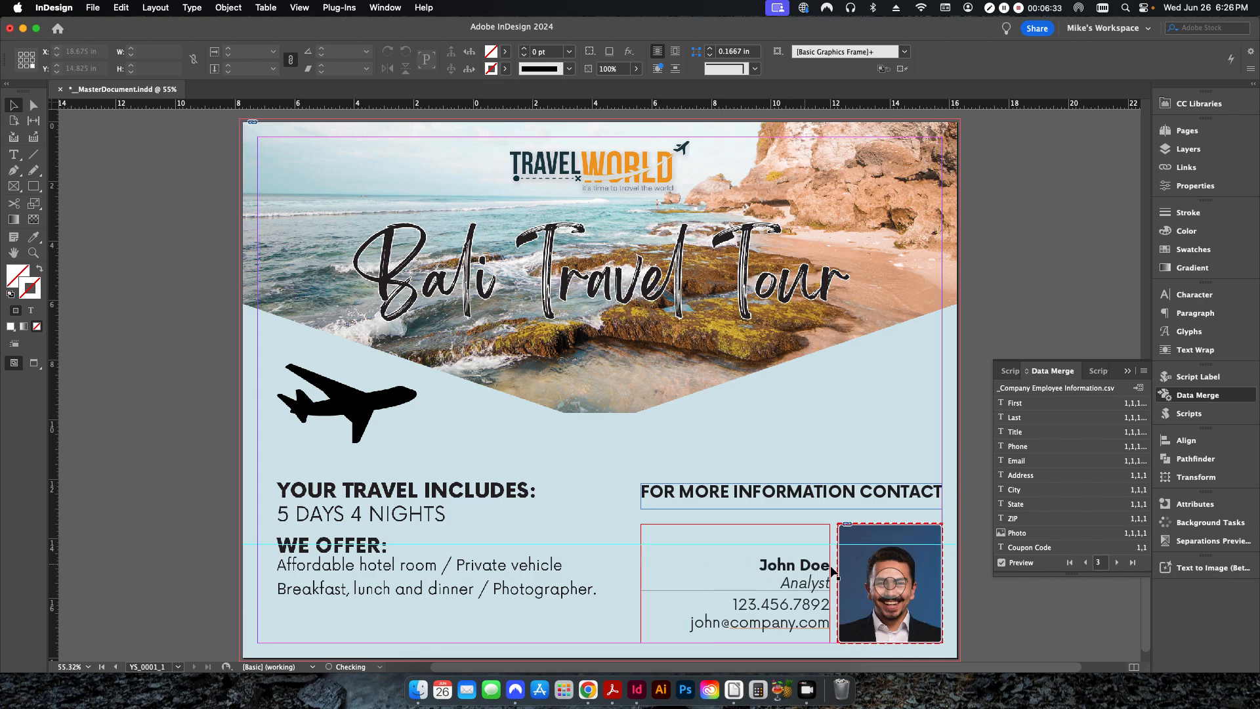
pyautogui.click(1114, 563)
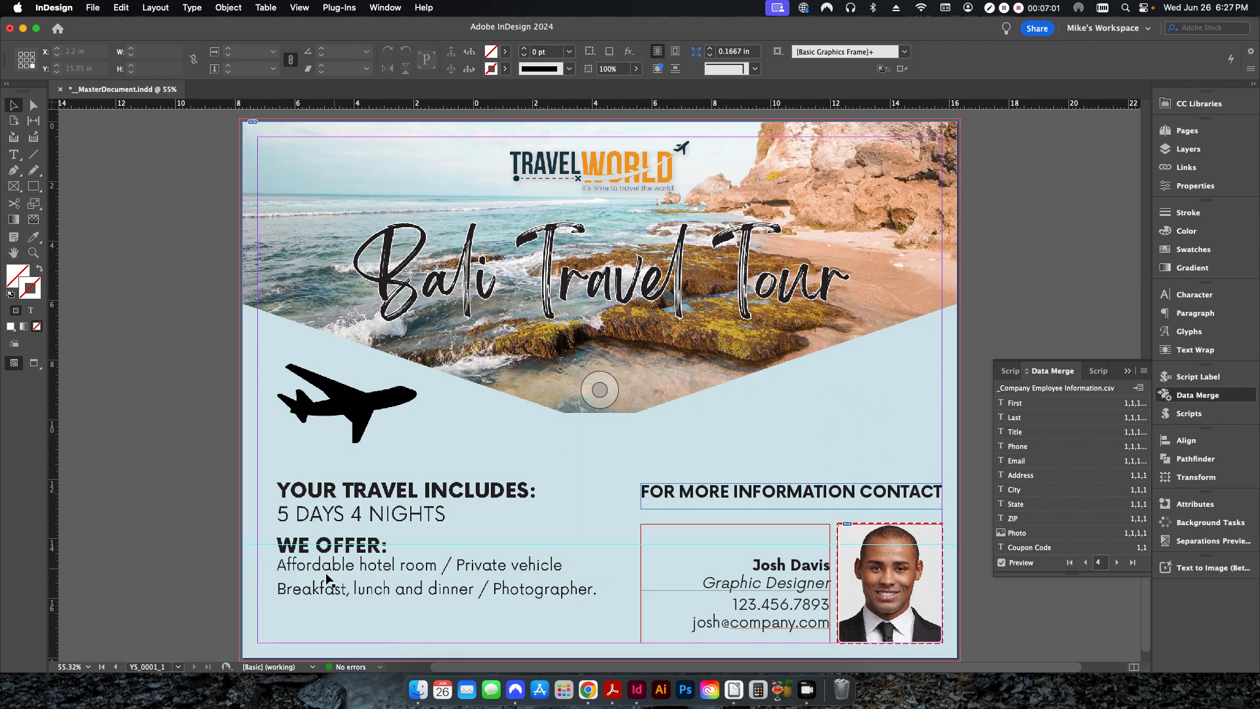
# Survey the document's page list, parent pages and page groups from Business Cards to Yard Sign.
pyautogui.click(179, 668)
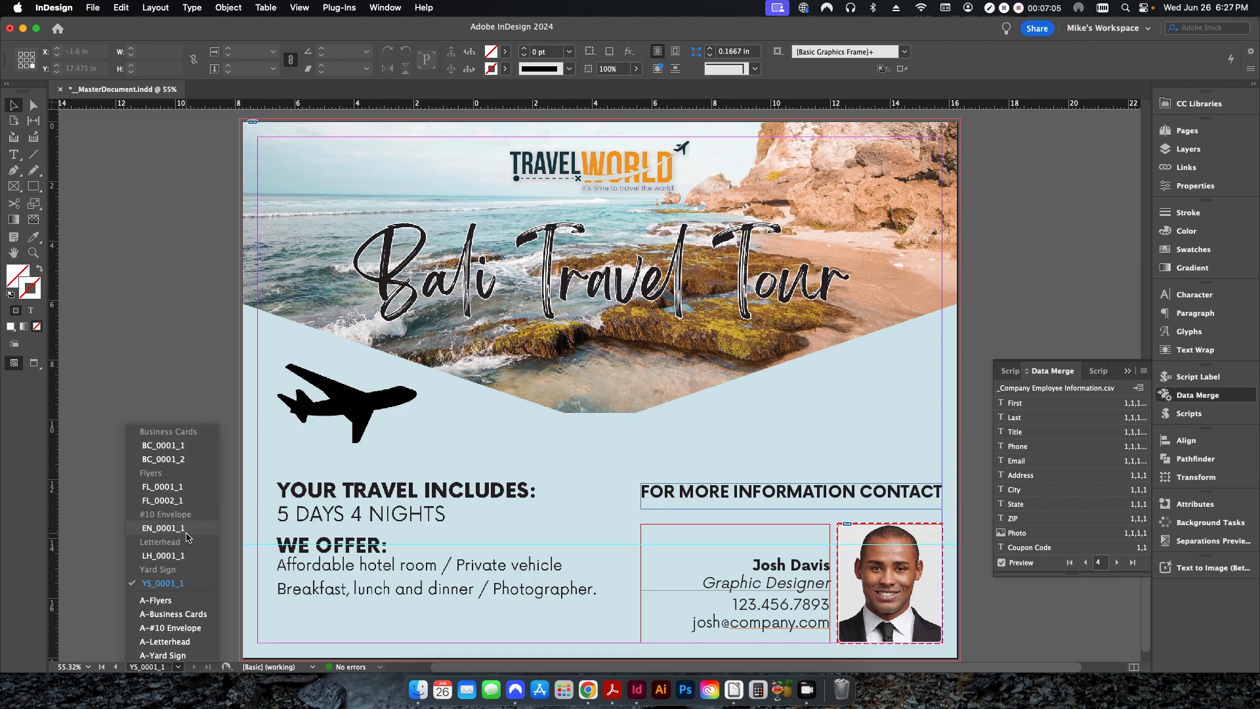
pyautogui.click(222, 381)
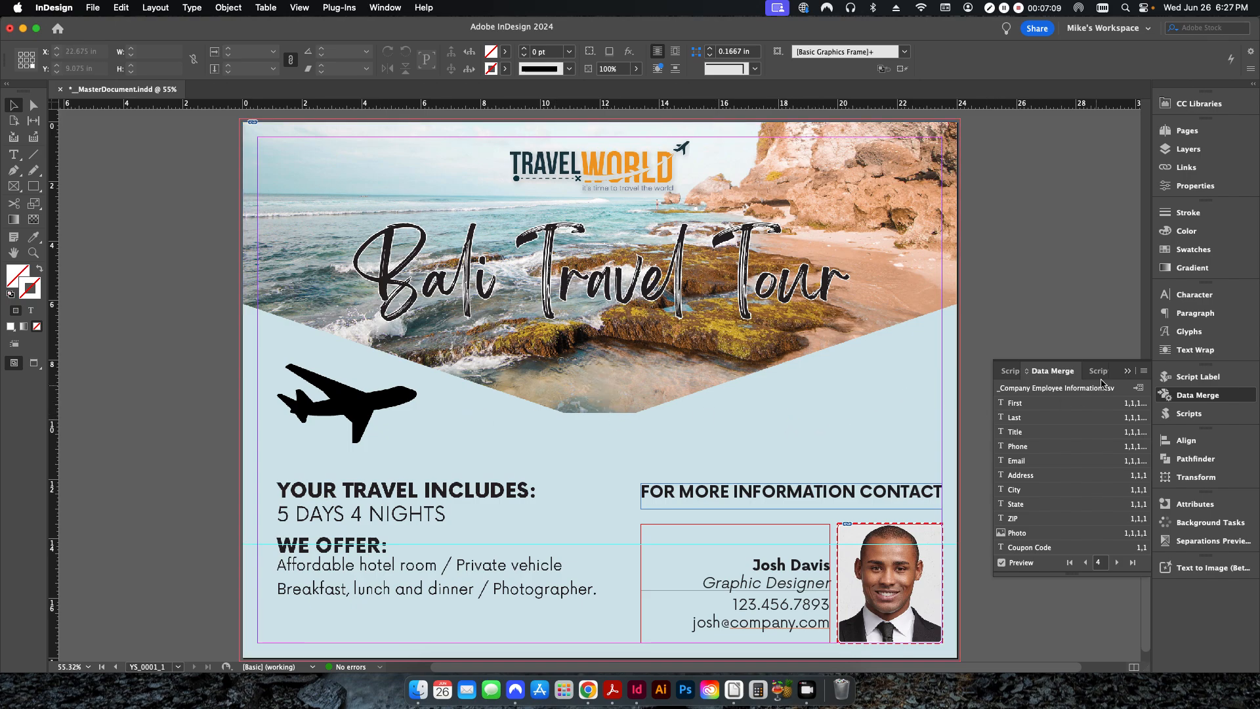
pyautogui.click(1127, 371)
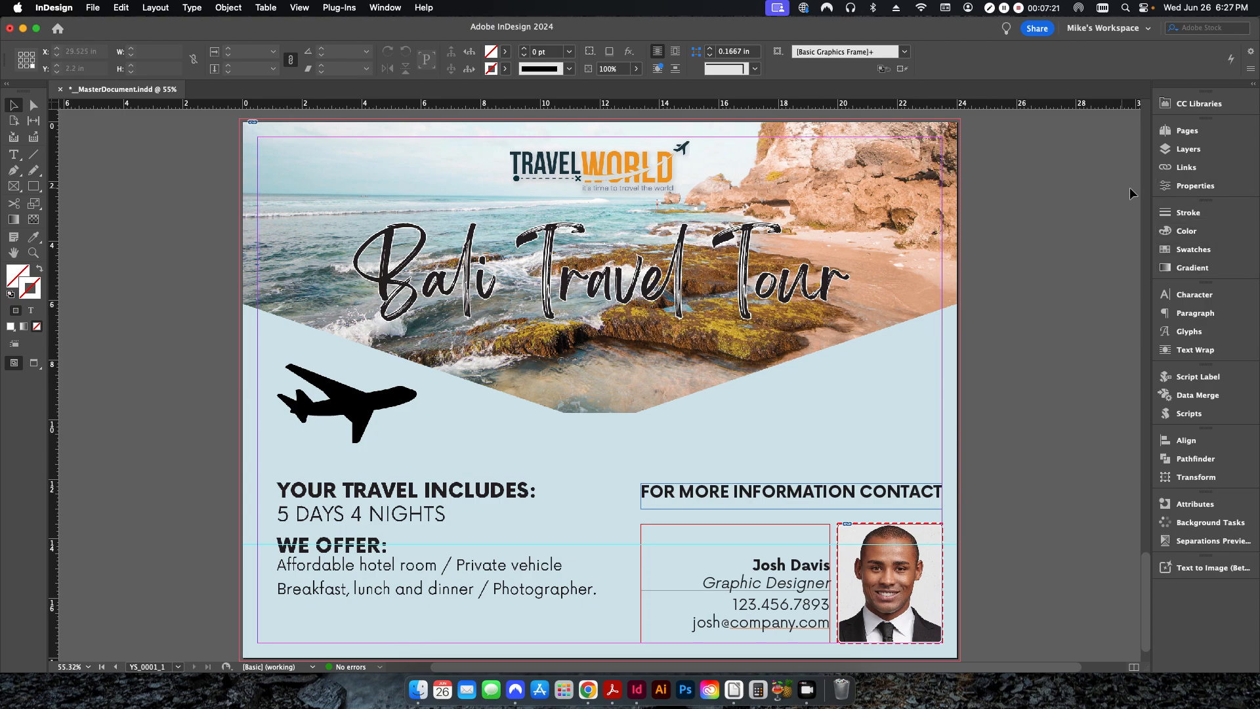
pyautogui.click(1173, 133)
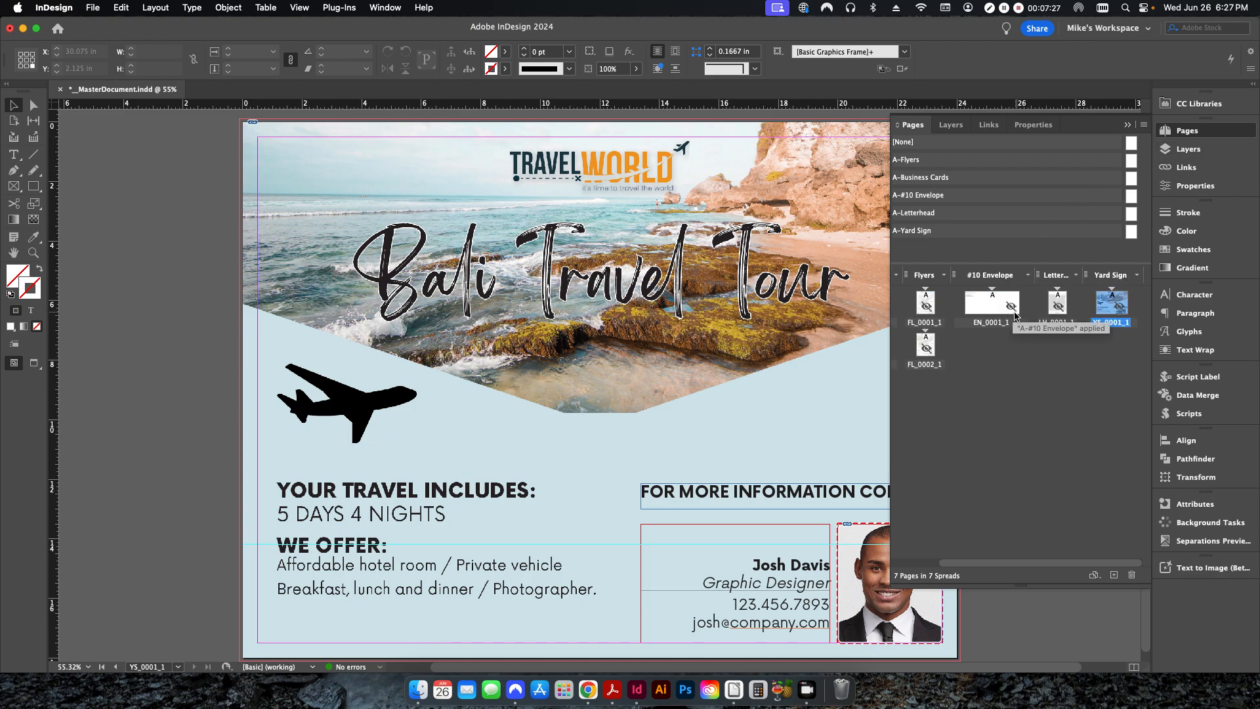
pyautogui.moveTo(1022, 566); pyautogui.dragTo(947, 564)
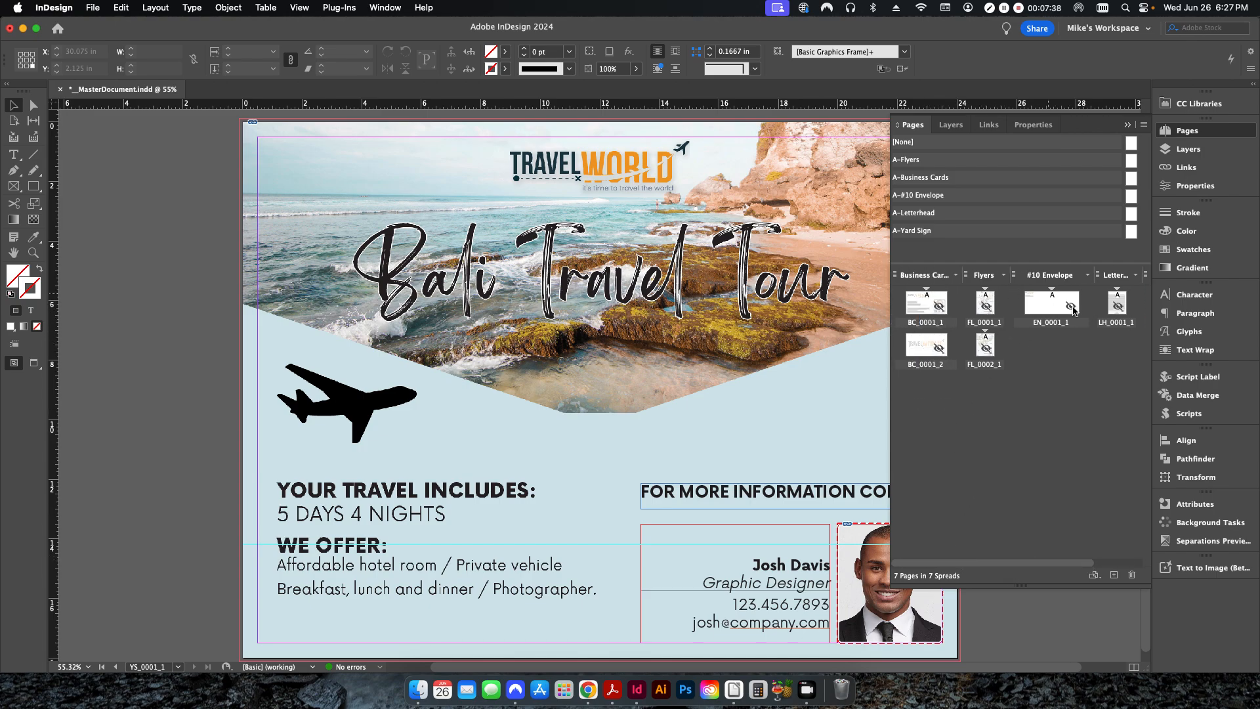
# Show the hidden business card spread BC_0001_1.
pyautogui.rightClick(936, 307)
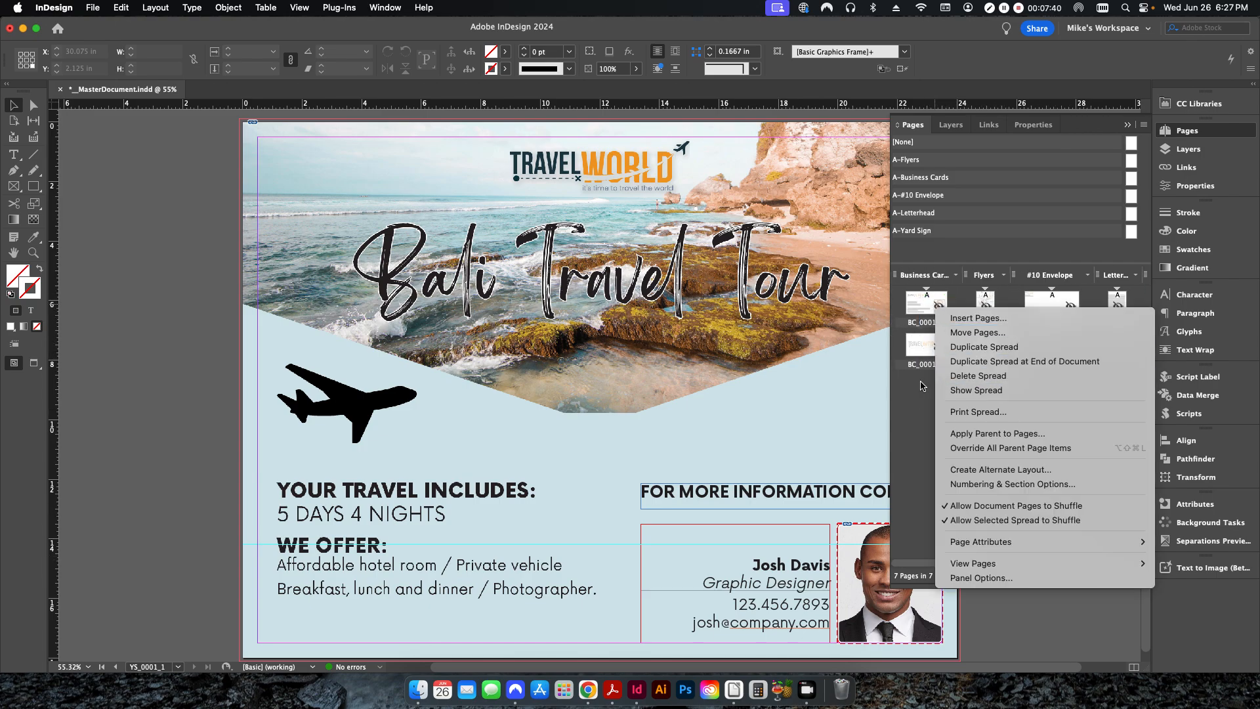
pyautogui.click(935, 307)
pyautogui.rightClick(935, 307)
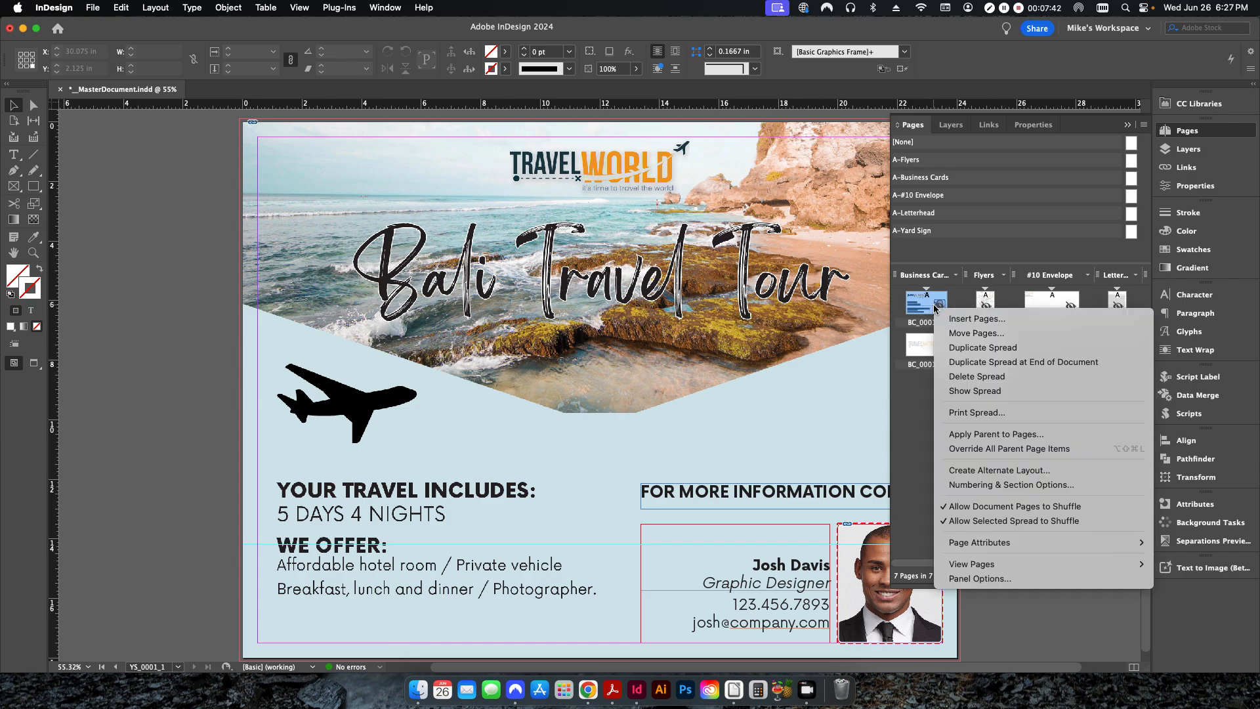
pyautogui.click(970, 399)
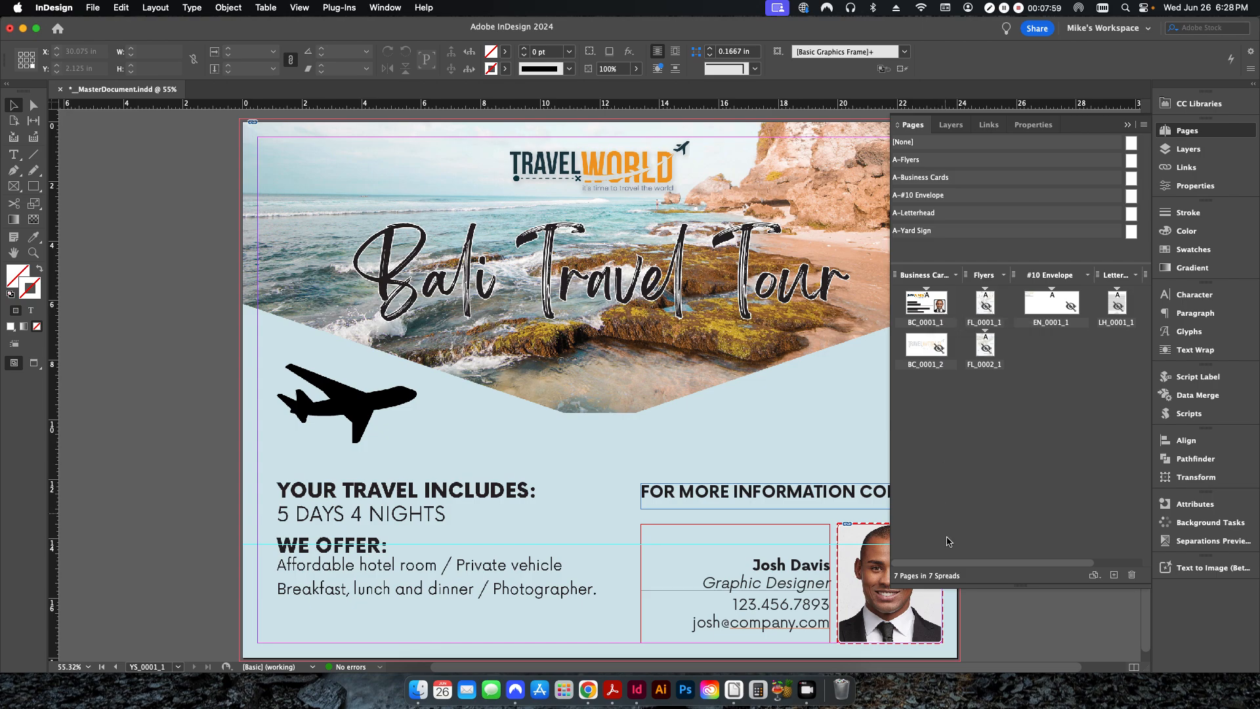
# Hide the business card spread BC_0001_1 so that every spread in the document is hidden.
pyautogui.click(599, 389)
pyautogui.click(933, 309)
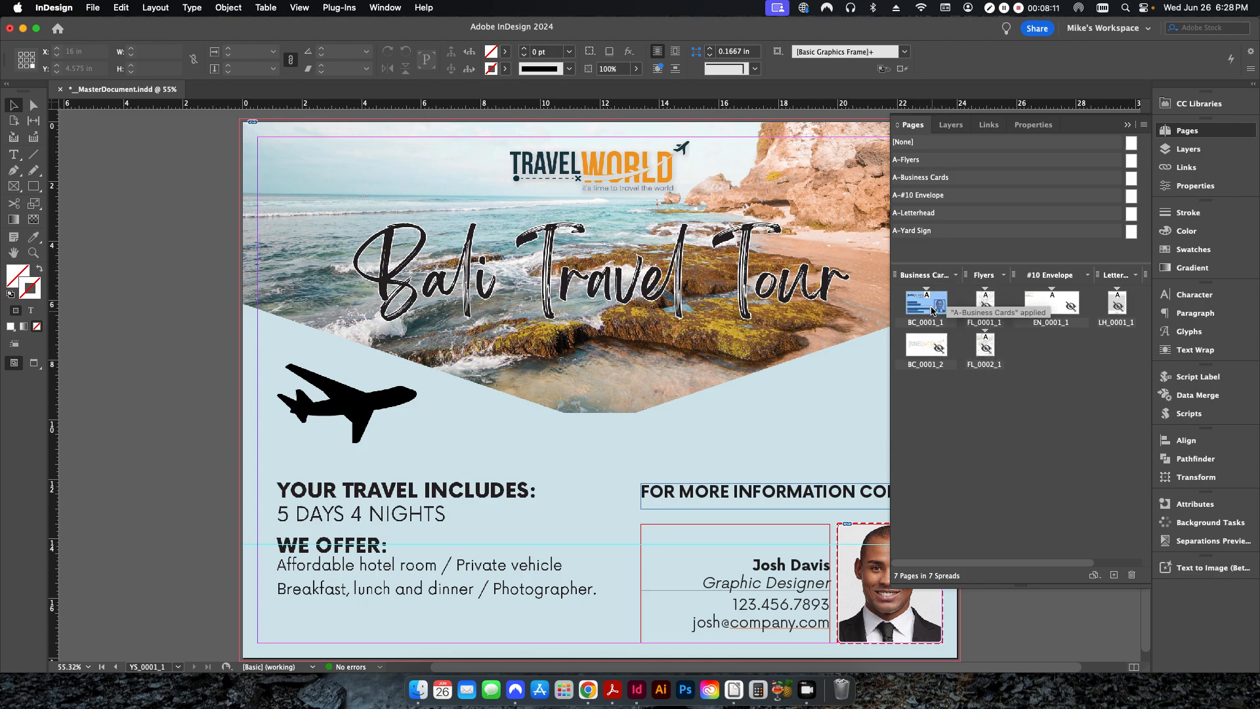
pyautogui.rightClick(933, 308)
pyautogui.click(969, 392)
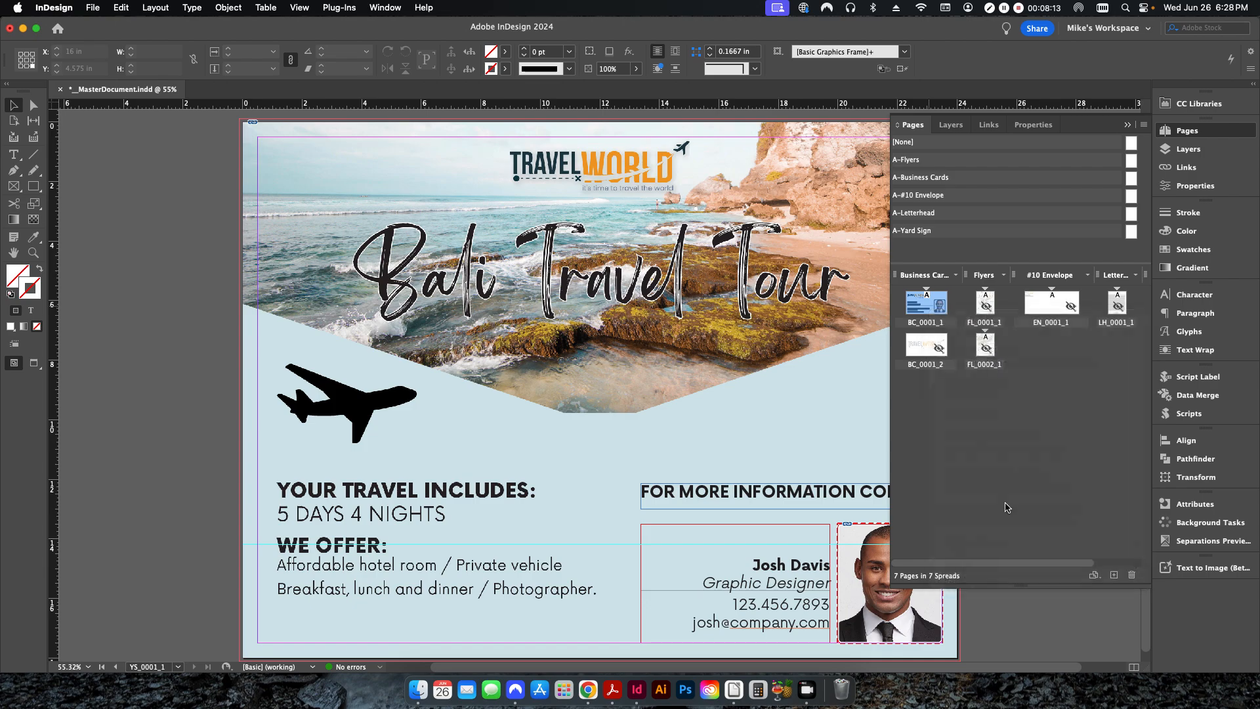
# Try to export the document as Adobe PDF (Print) with all spreads hidden, and cancel the export.
pyautogui.click(93, 7)
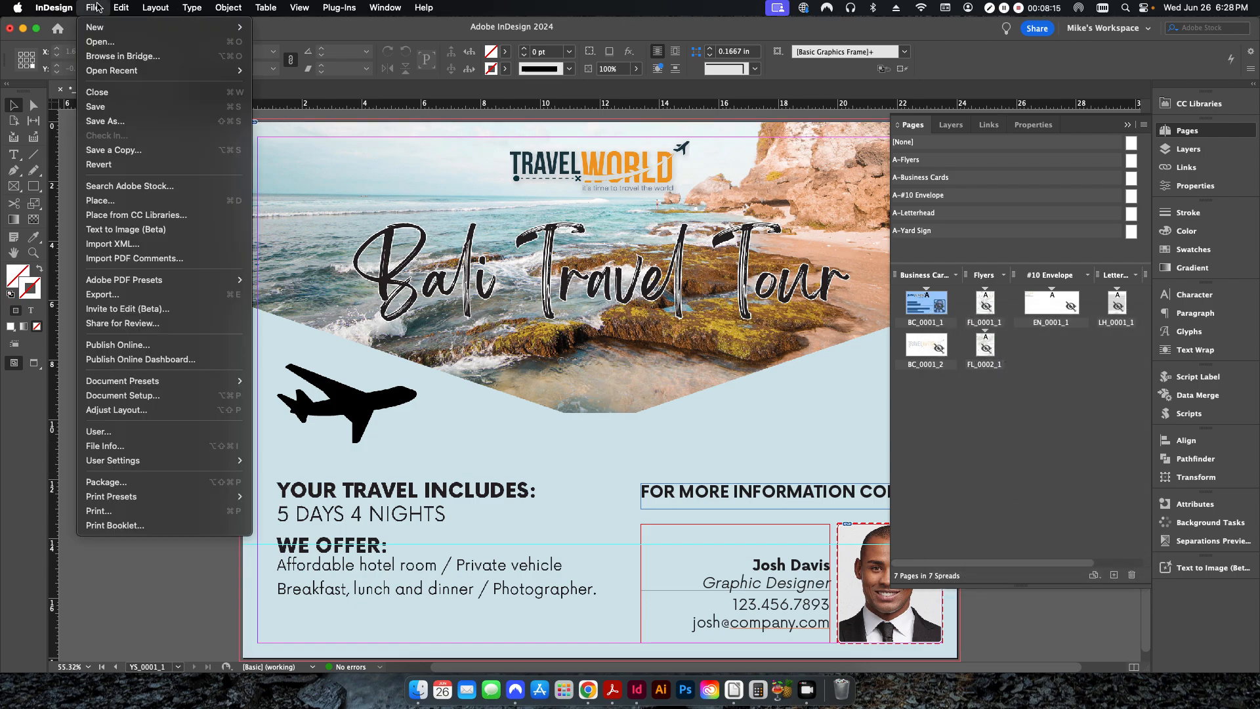
pyautogui.click(117, 295)
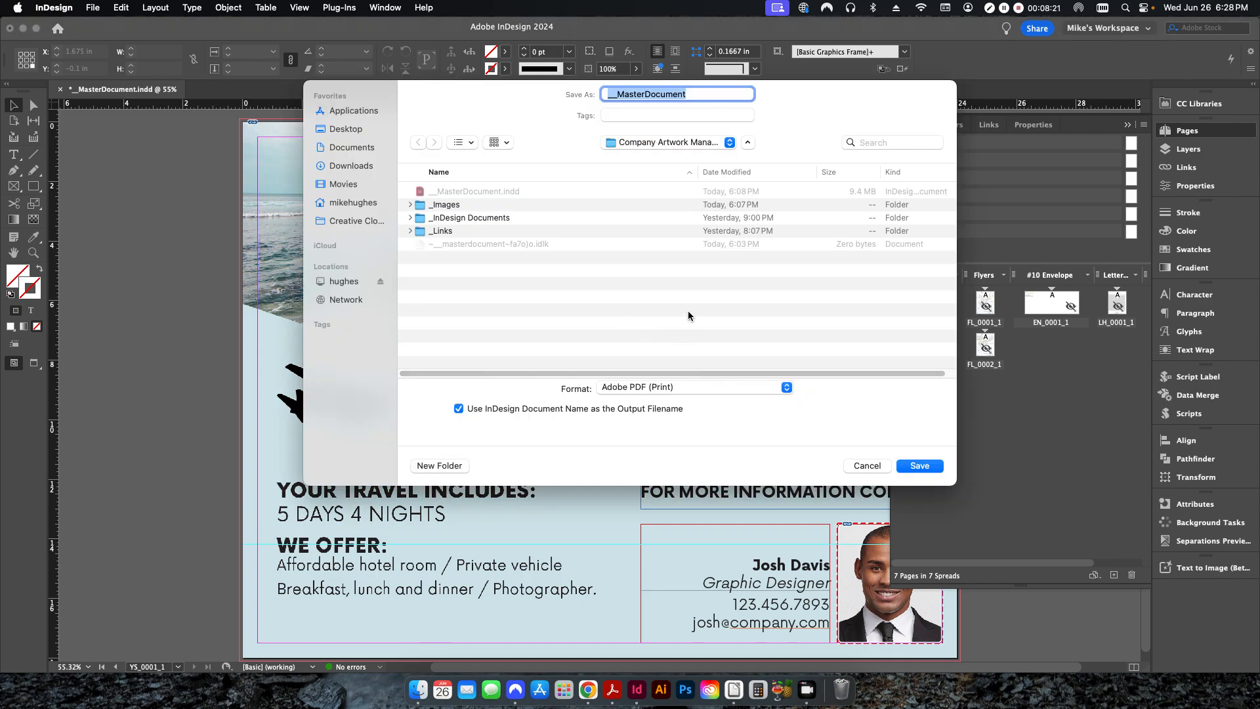
pyautogui.press('Return')
pyautogui.click(814, 569)
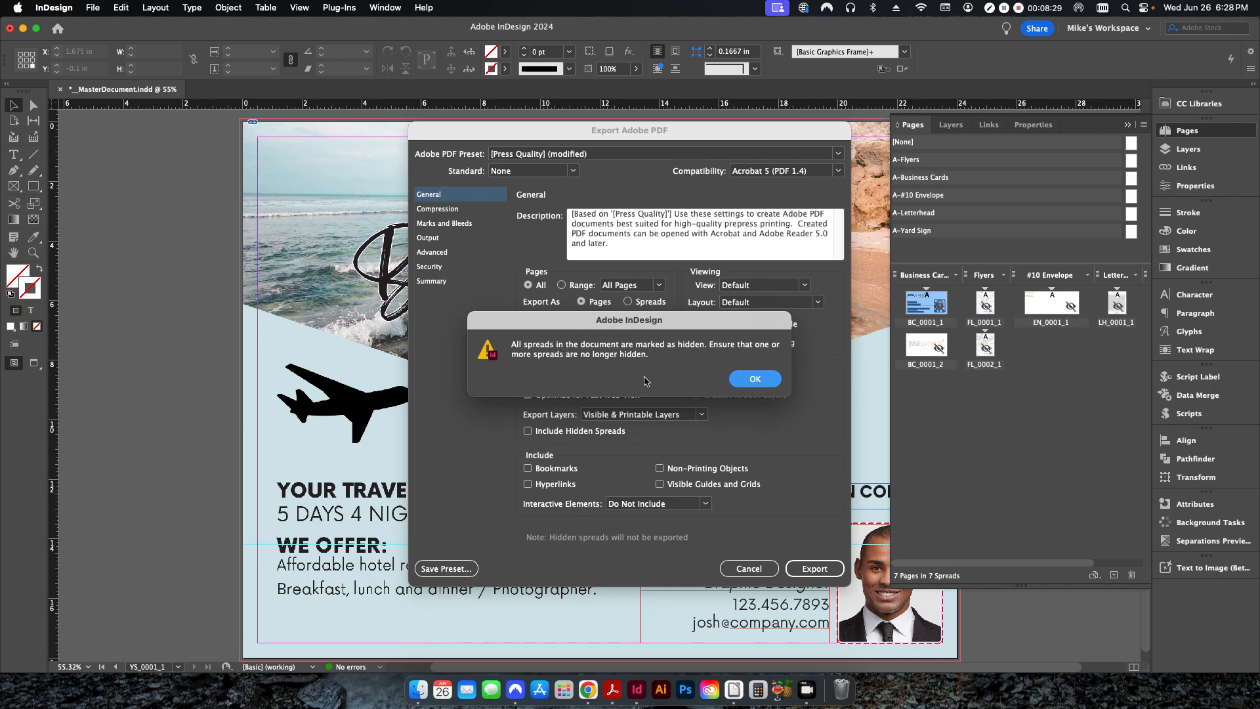
pyautogui.click(744, 387)
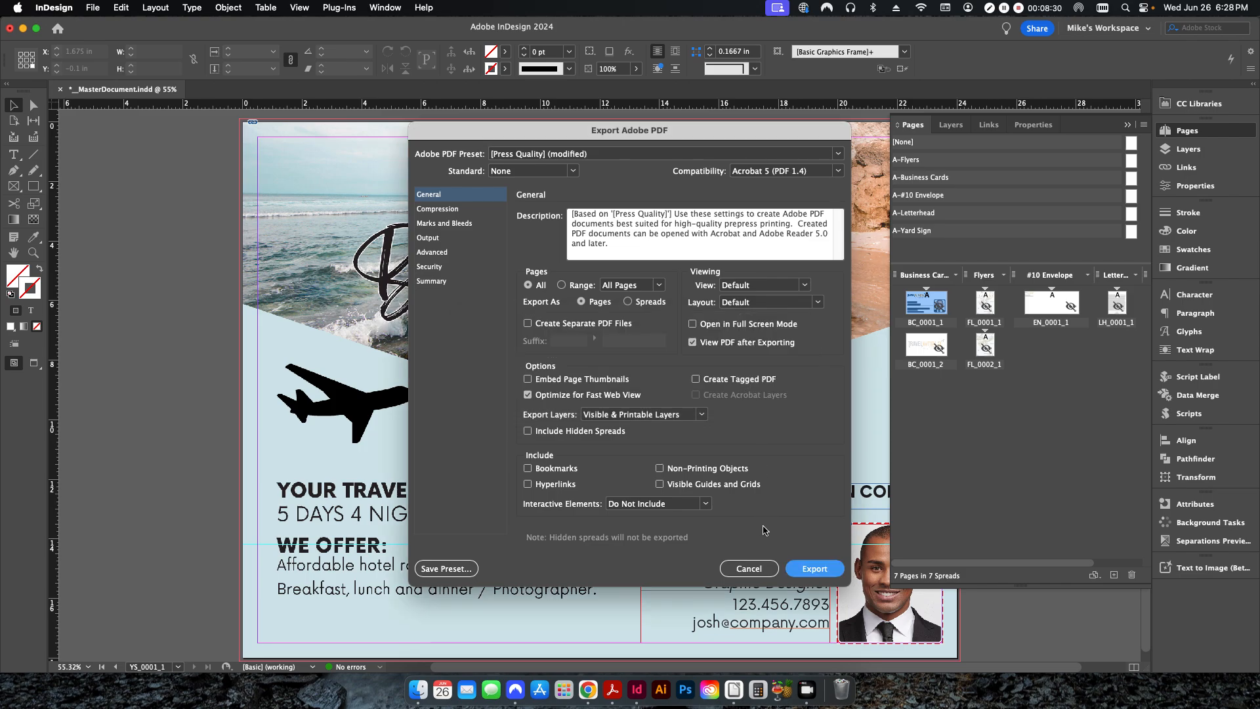
pyautogui.click(752, 571)
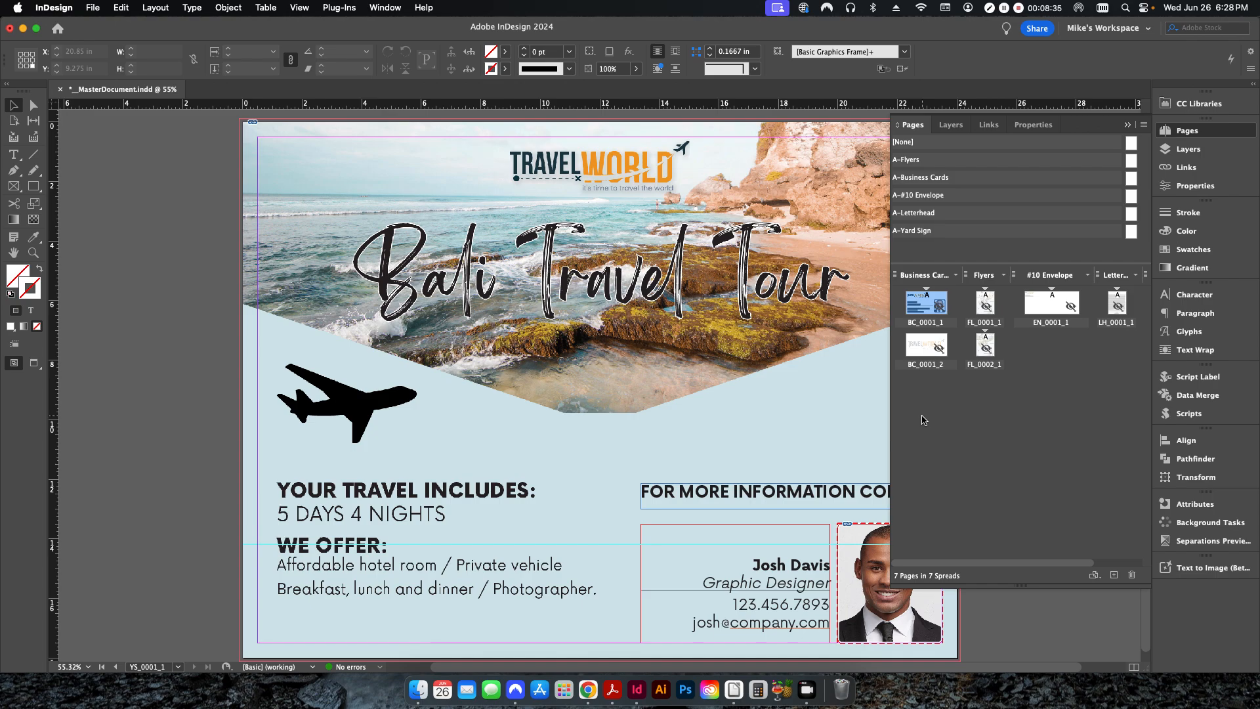
# Make the hidden business card spread BC_0001_1 visible for export.
pyautogui.moveTo(1064, 570); pyautogui.dragTo(967, 564)
pyautogui.rightClick(937, 312)
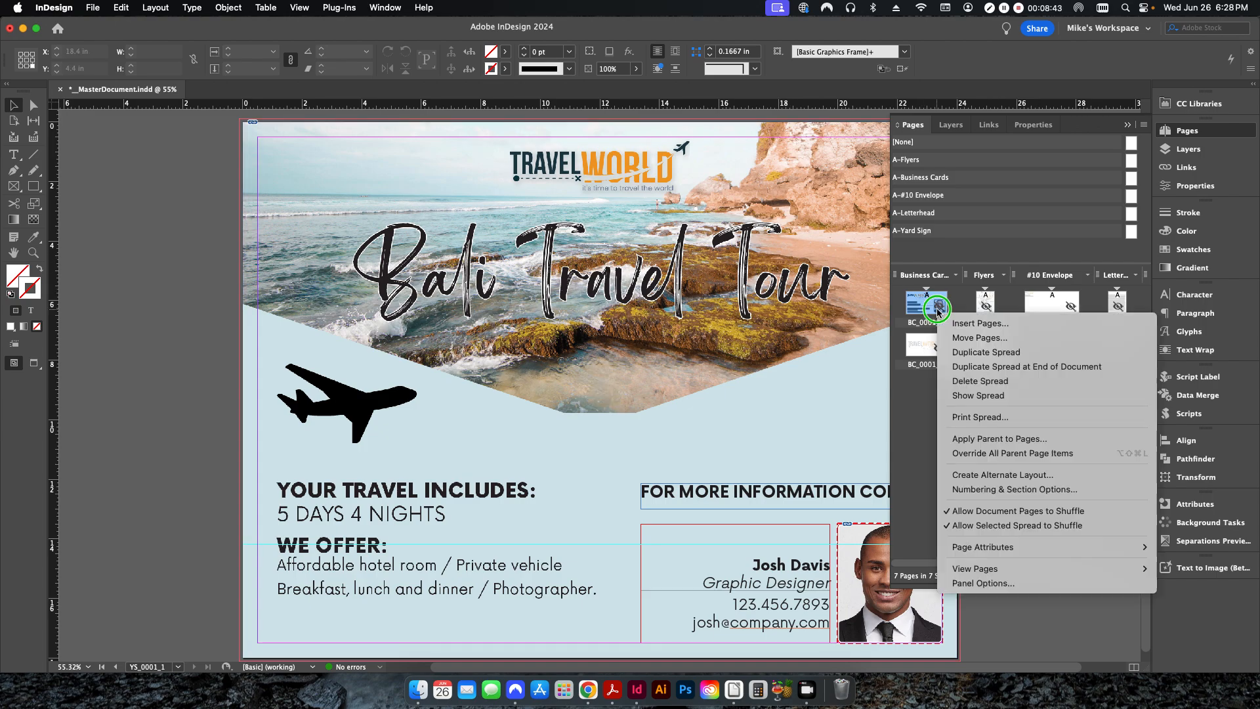
pyautogui.click(966, 394)
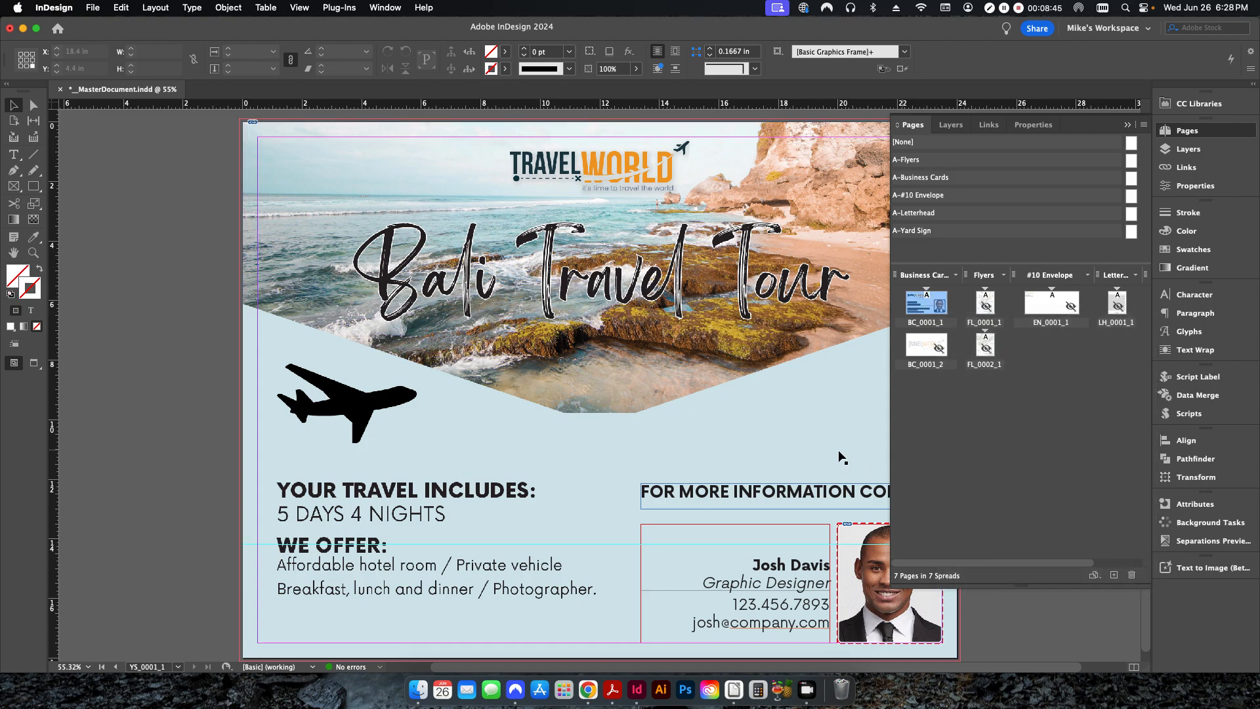
# Export the visible spread as the Adobe PDF (Print) file __MasterDocument, close the opened PDF in Acrobat and return to InDesign.
pyautogui.press('super+e')
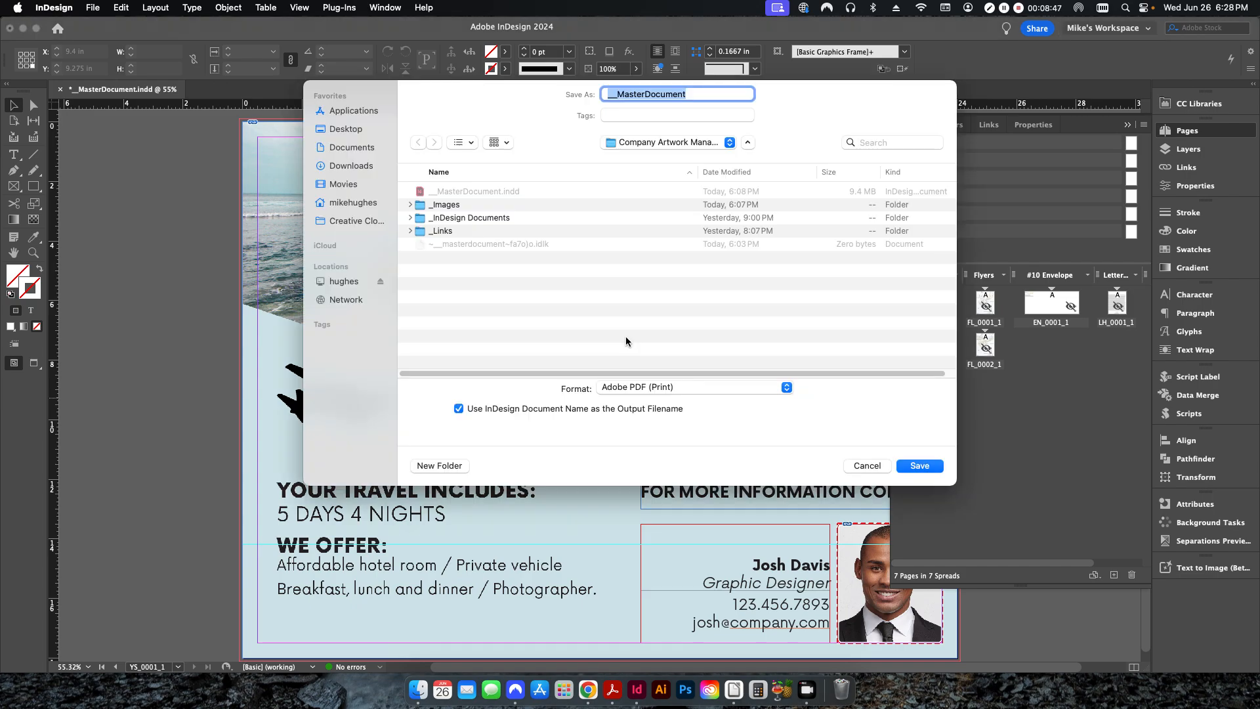
pyautogui.press('Escape')
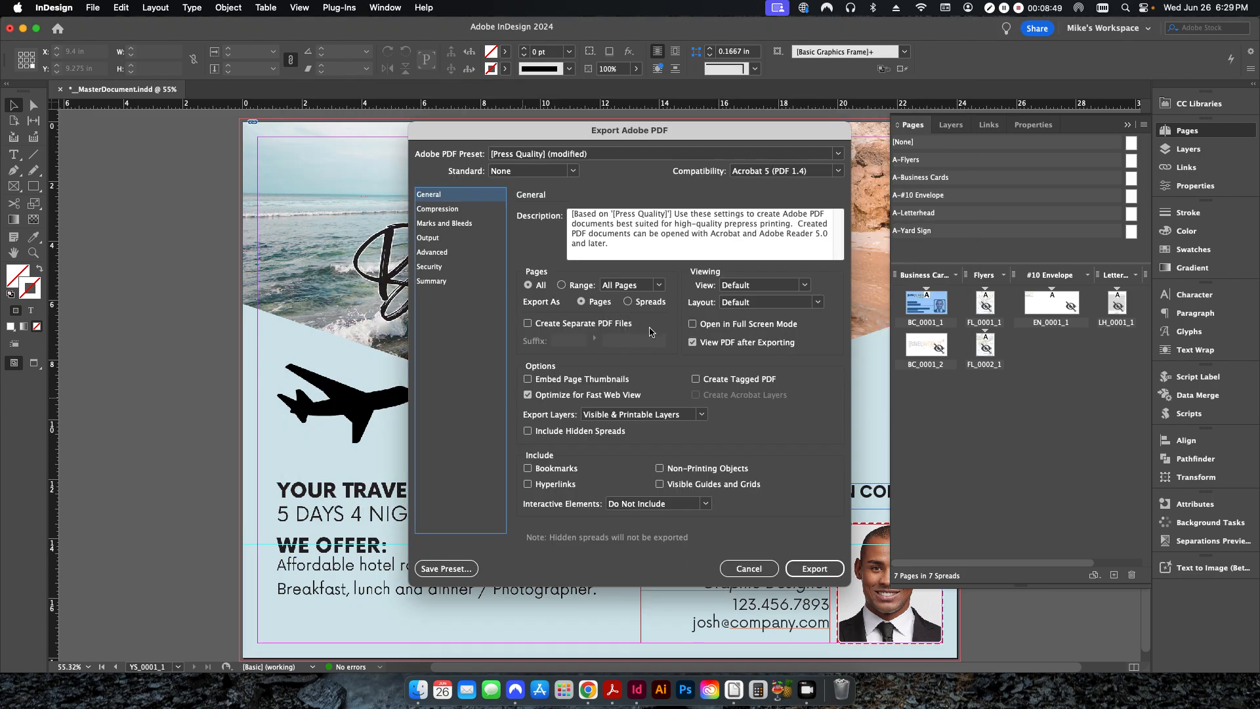
pyautogui.press('Return')
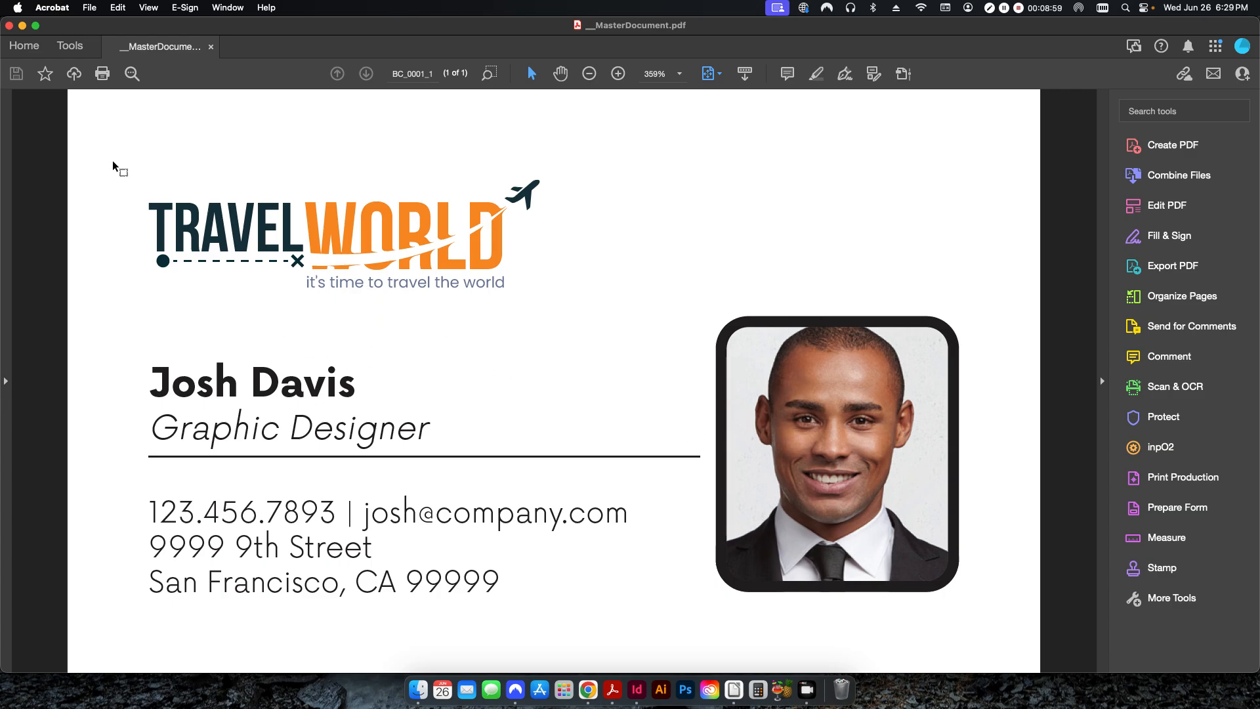
pyautogui.press('super+w')
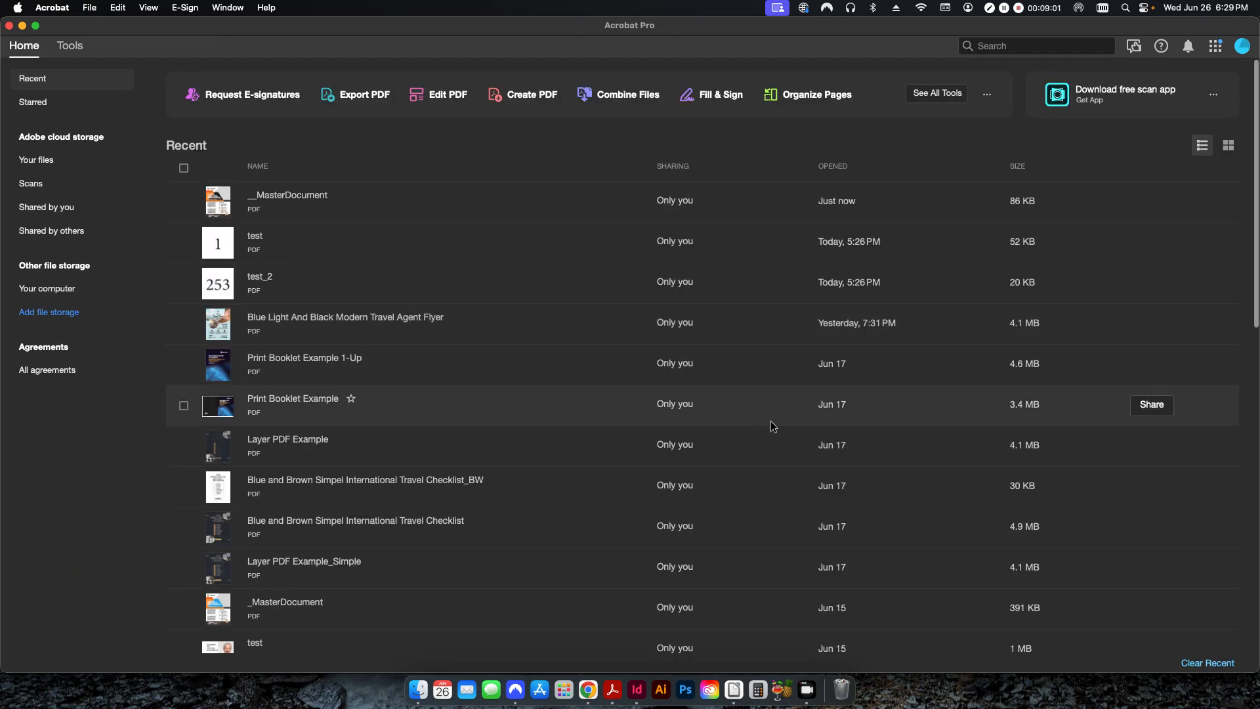
pyautogui.press('super+Tab')
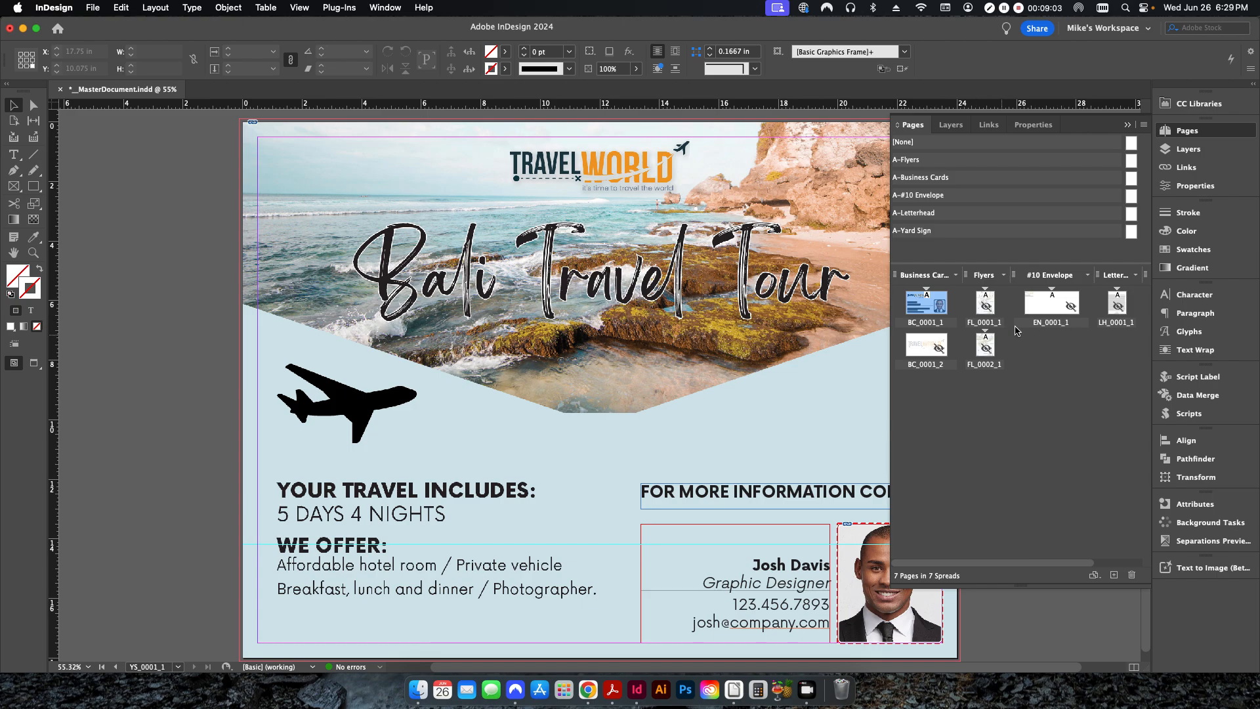
pyautogui.click(936, 351)
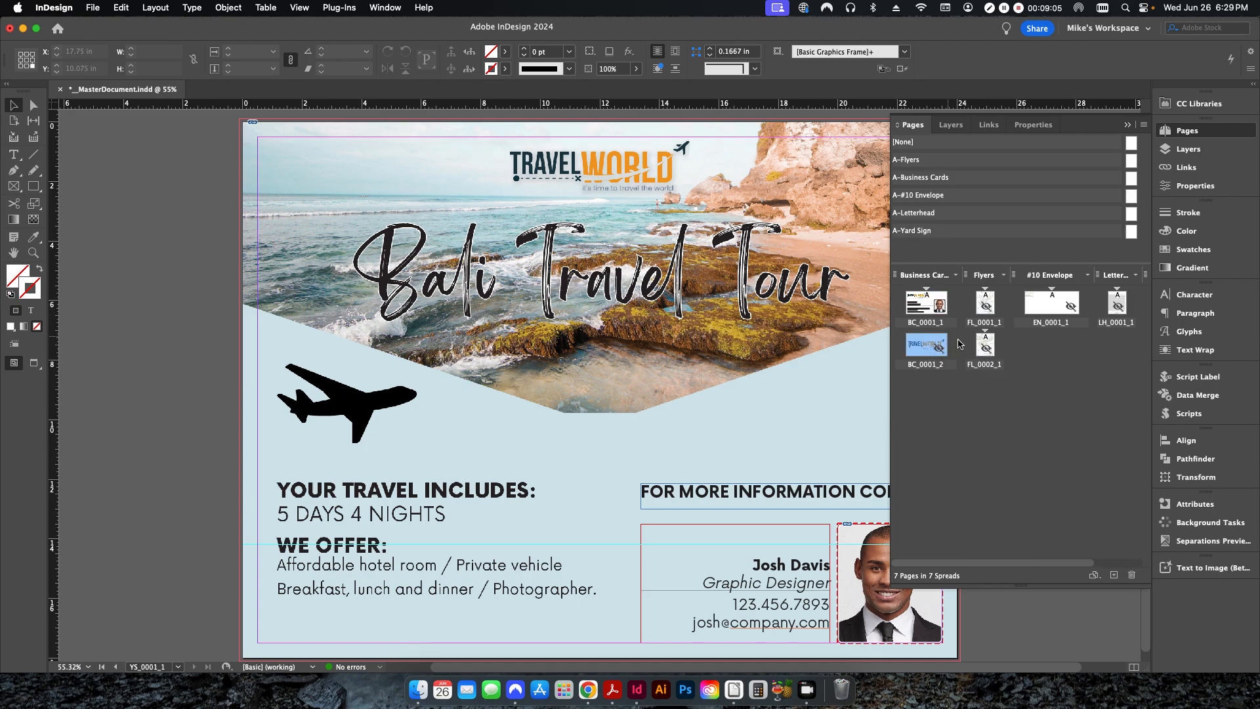
pyautogui.click(1004, 394)
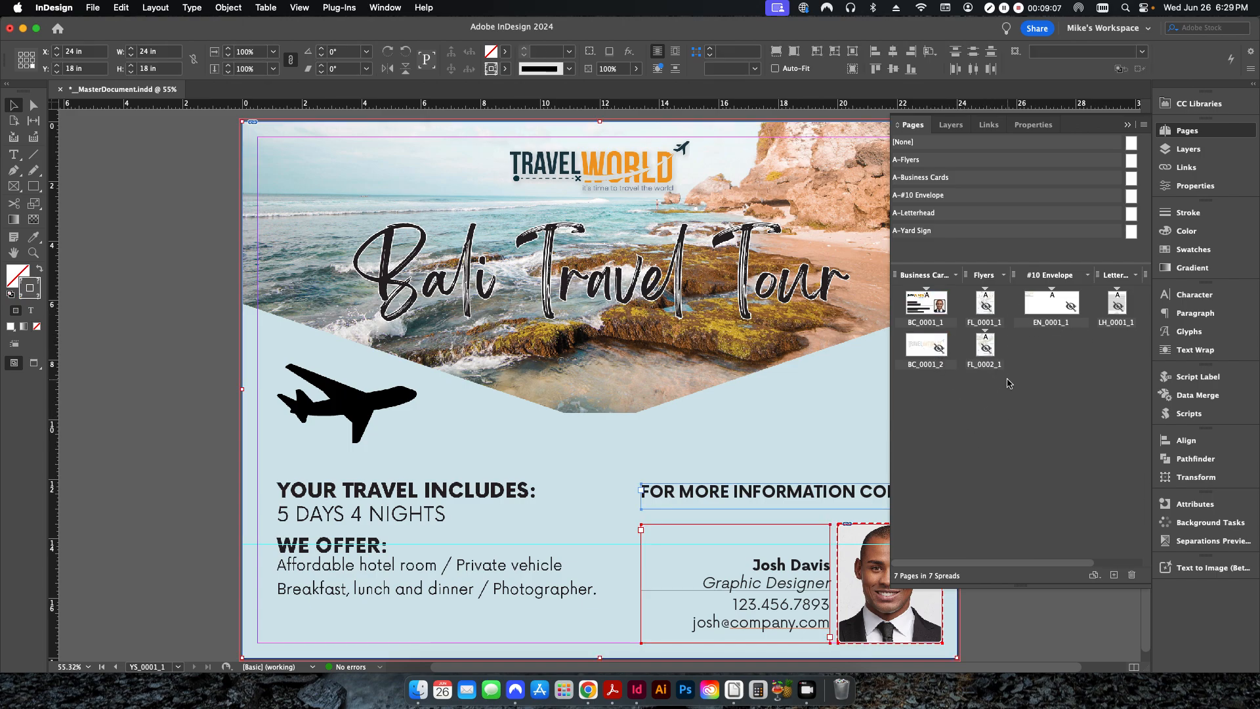
# Select all spreads from business card BC_0001_1 through yard sign YS_0001_1 and make them all visible.
pyautogui.click(937, 321)
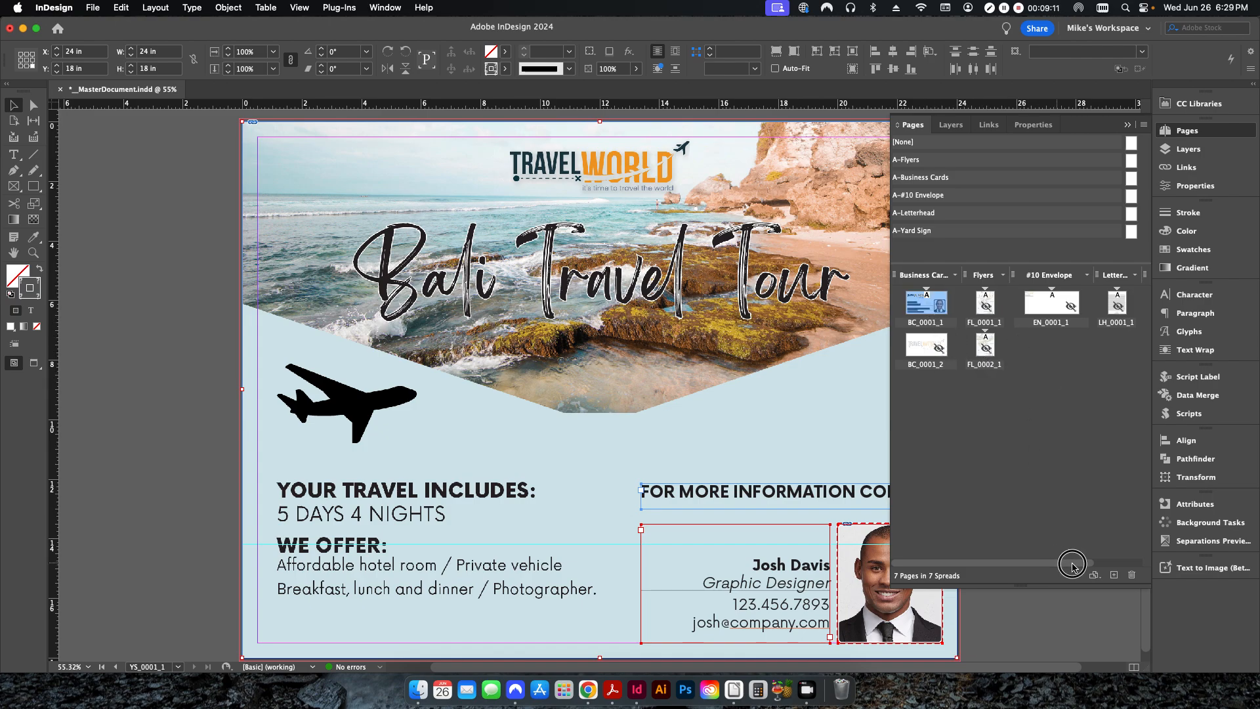
pyautogui.hscroll(3, 1063, 563)
pyautogui.keyDown('shift'); pyautogui.click(1109, 305); pyautogui.keyUp('shift')
pyautogui.rightClick(1113, 304)
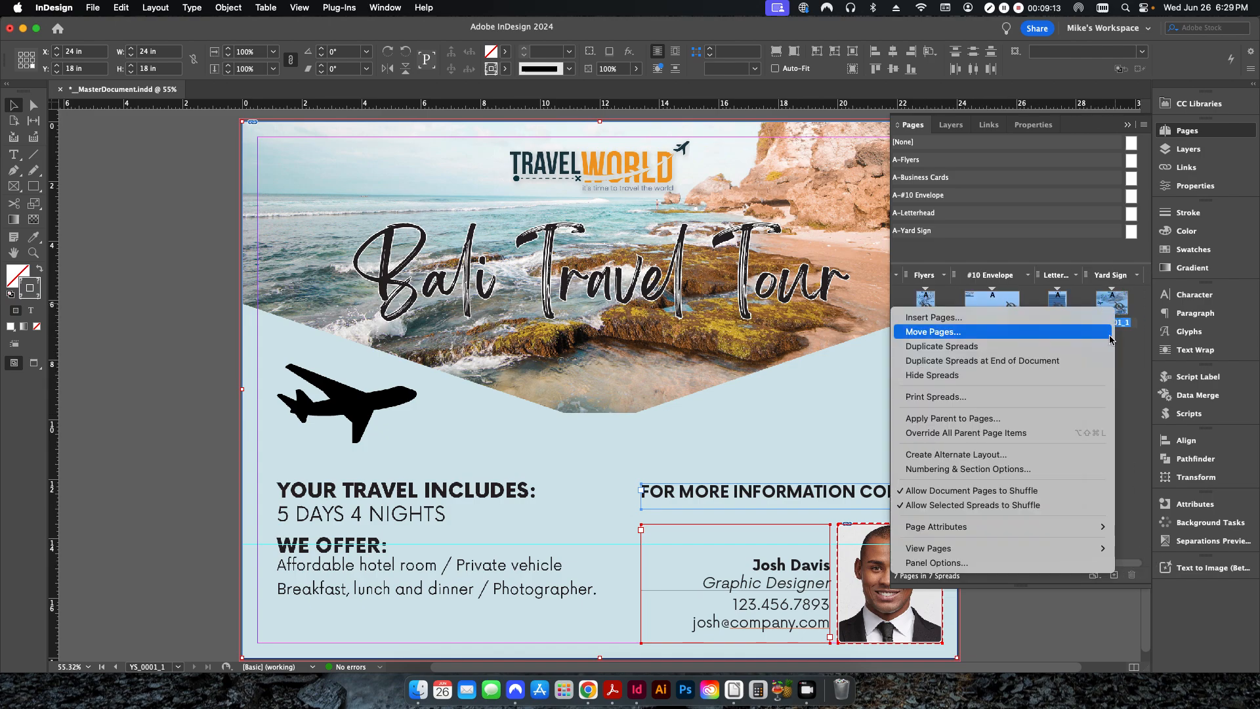
pyautogui.click(1112, 303)
pyautogui.rightClick(1112, 304)
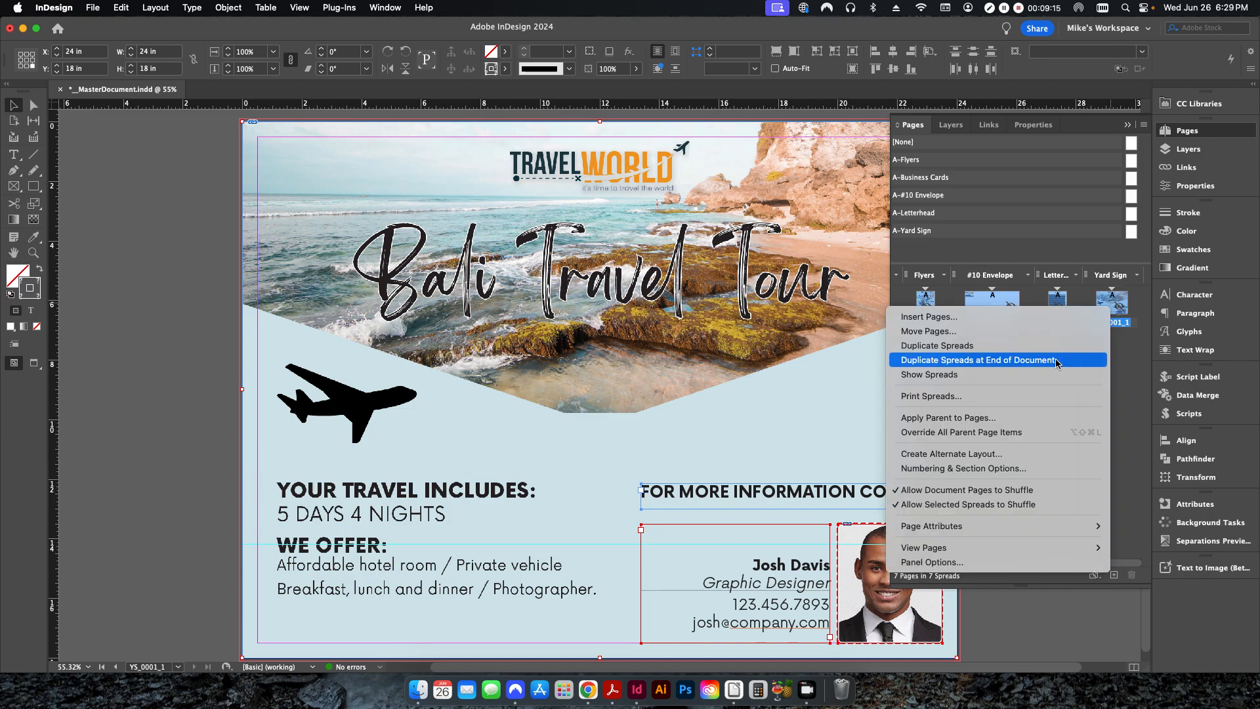
pyautogui.click(1050, 374)
pyautogui.click(1014, 431)
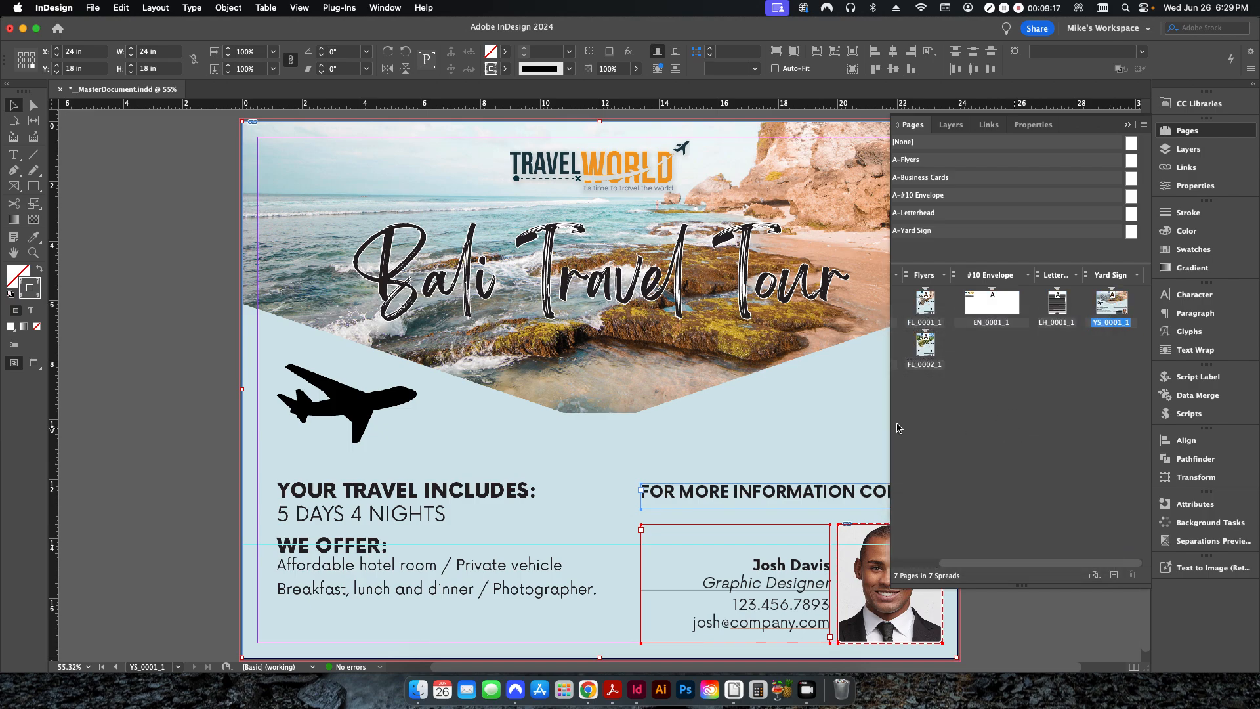
# Export all visible spreads as the Adobe PDF (Print) file __MasterDocument, replacing the existing PDF.
pyautogui.press('super+e')
pyautogui.click(920, 466)
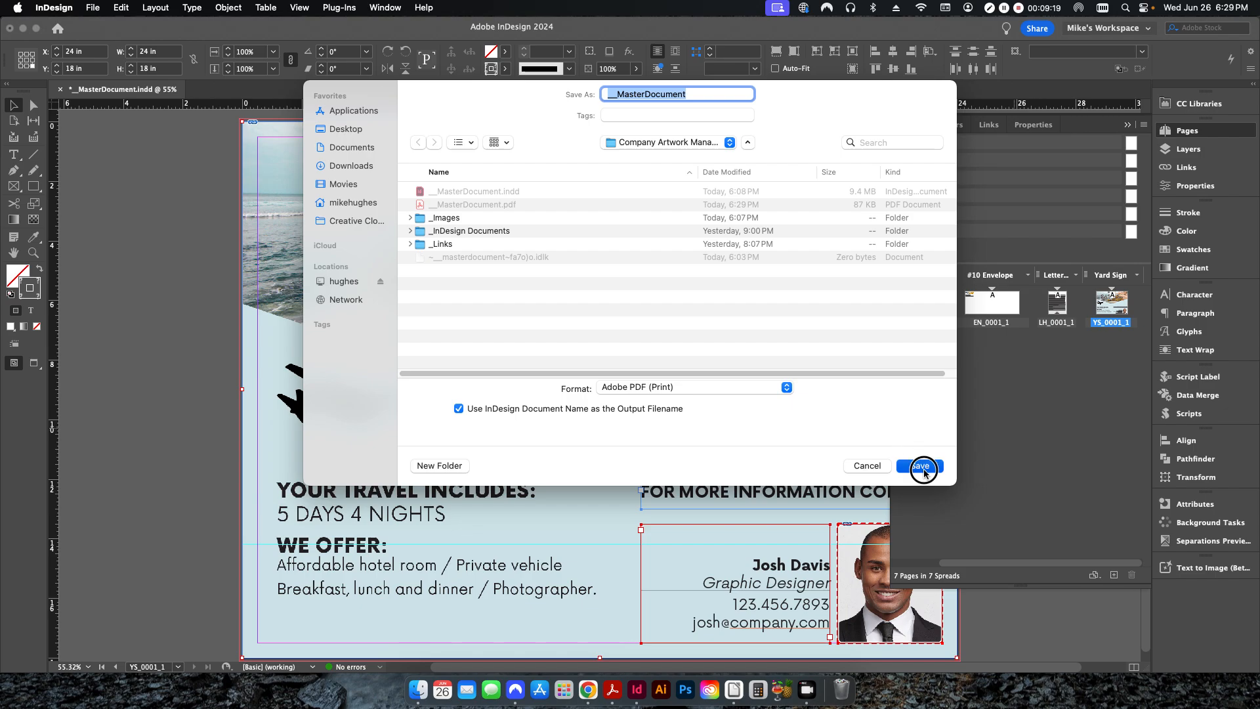
pyautogui.click(667, 357)
pyautogui.click(815, 546)
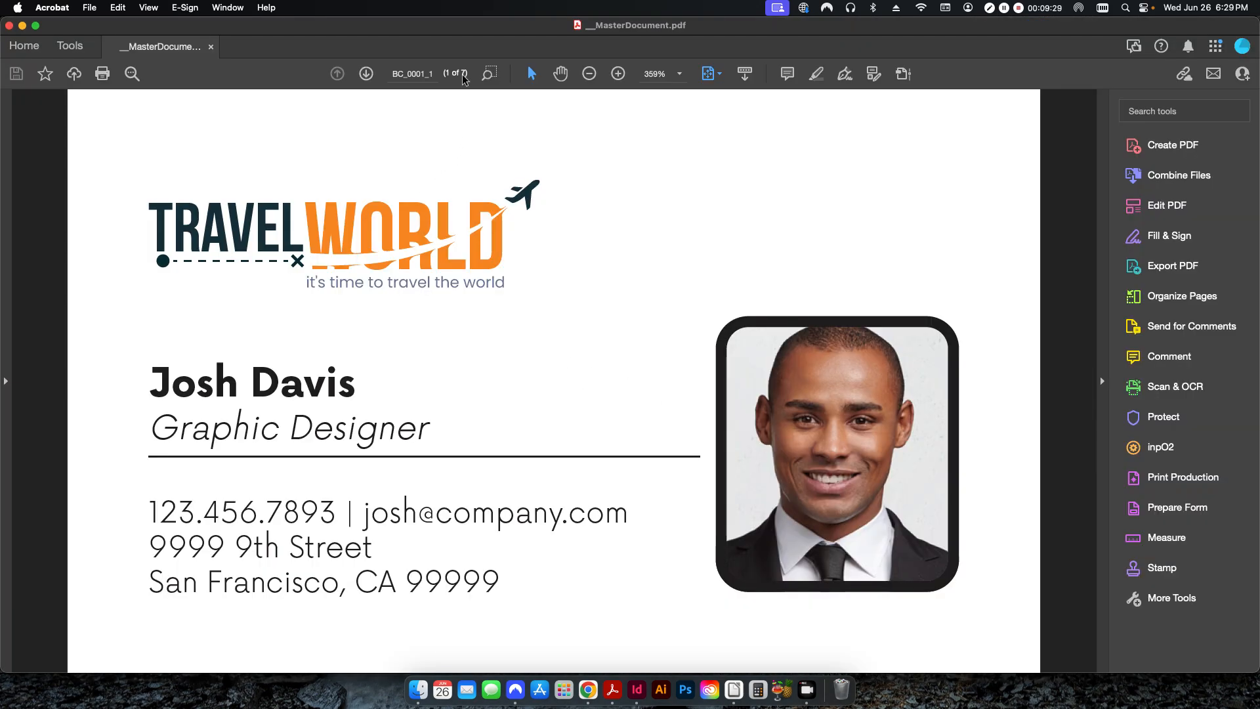
# Page through the exported PDF in Acrobat to check every artwork piece, close it and return to InDesign.
pyautogui.press('Right')
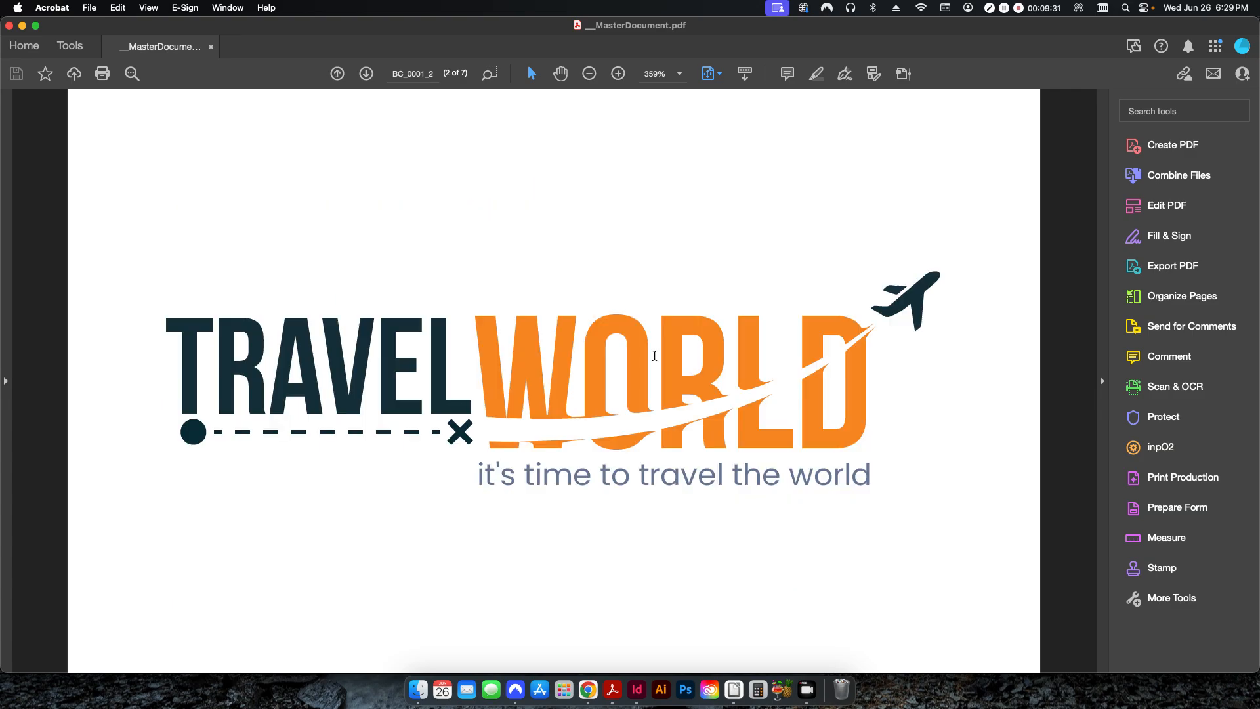
pyautogui.press('Right')
pyautogui.press('Right')
pyautogui.press('Right')
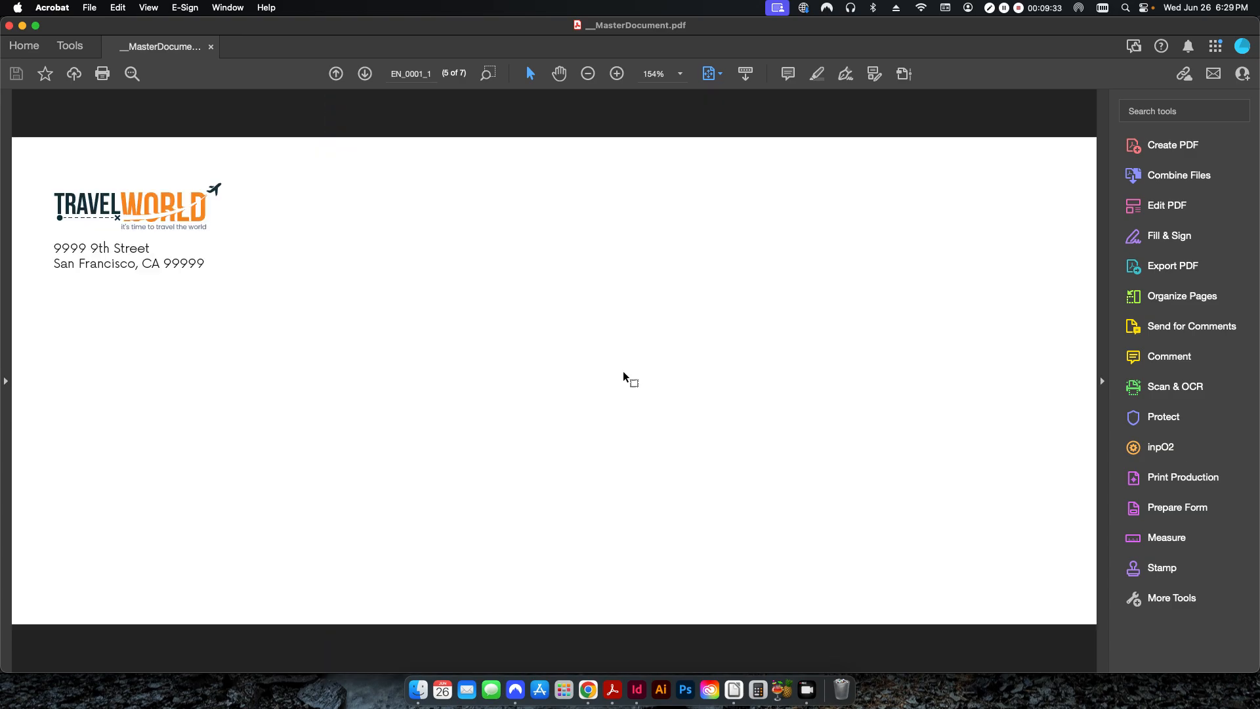
pyautogui.press('Right')
pyautogui.press('Right')
pyautogui.press('Left')
pyautogui.press('Right')
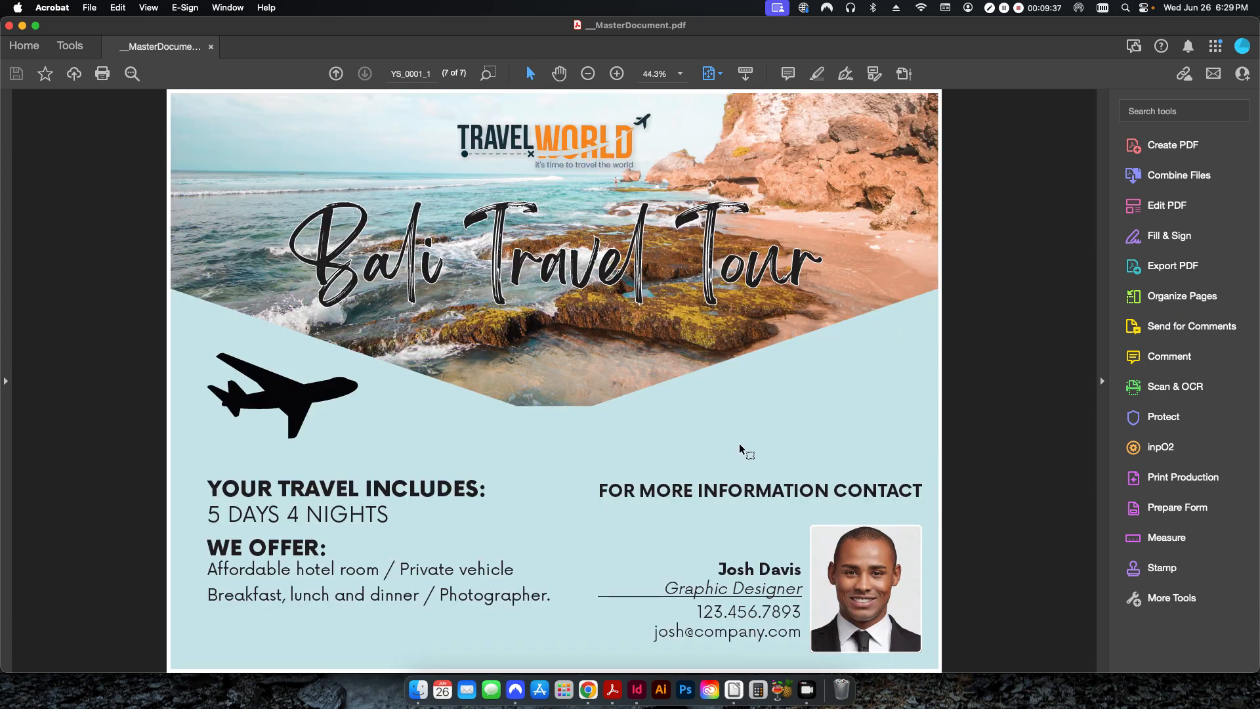
pyautogui.press('super+w')
pyautogui.press('super+Tab')
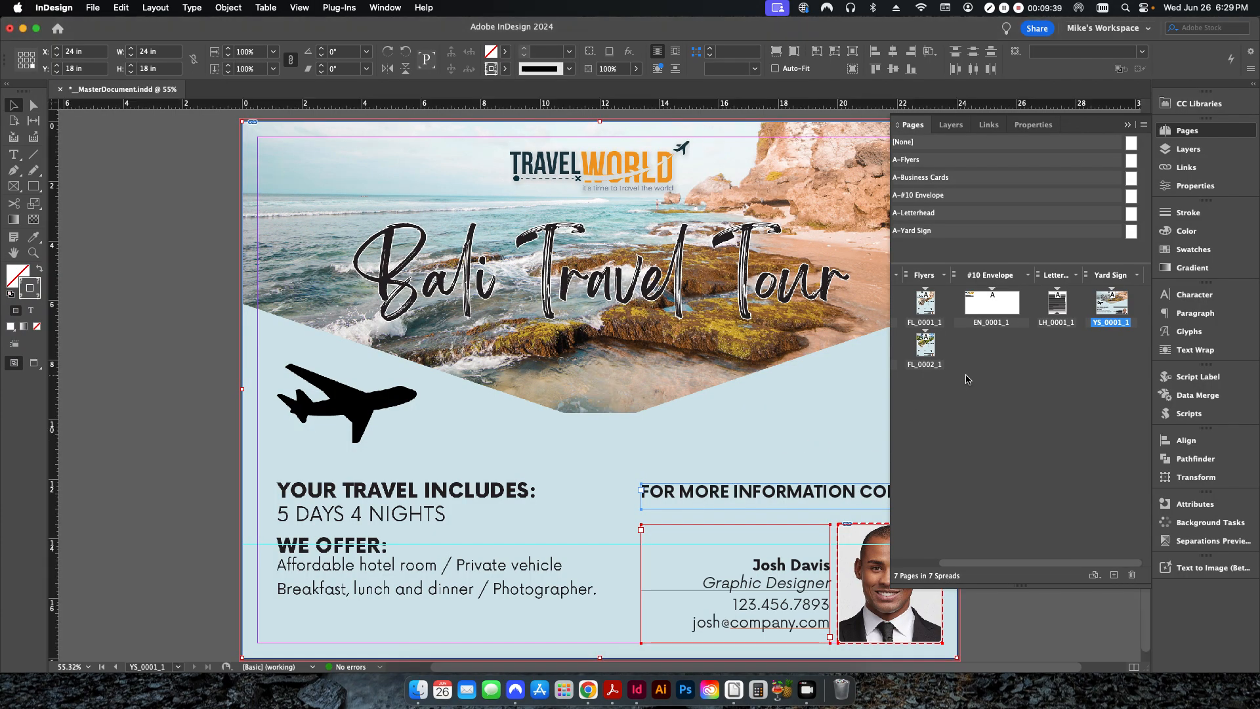
# Select all spreads through yard sign YS_0001_1 and hide them.
pyautogui.moveTo(1064, 563); pyautogui.dragTo(1105, 563)
pyautogui.click(922, 305)
pyautogui.click(1110, 307)
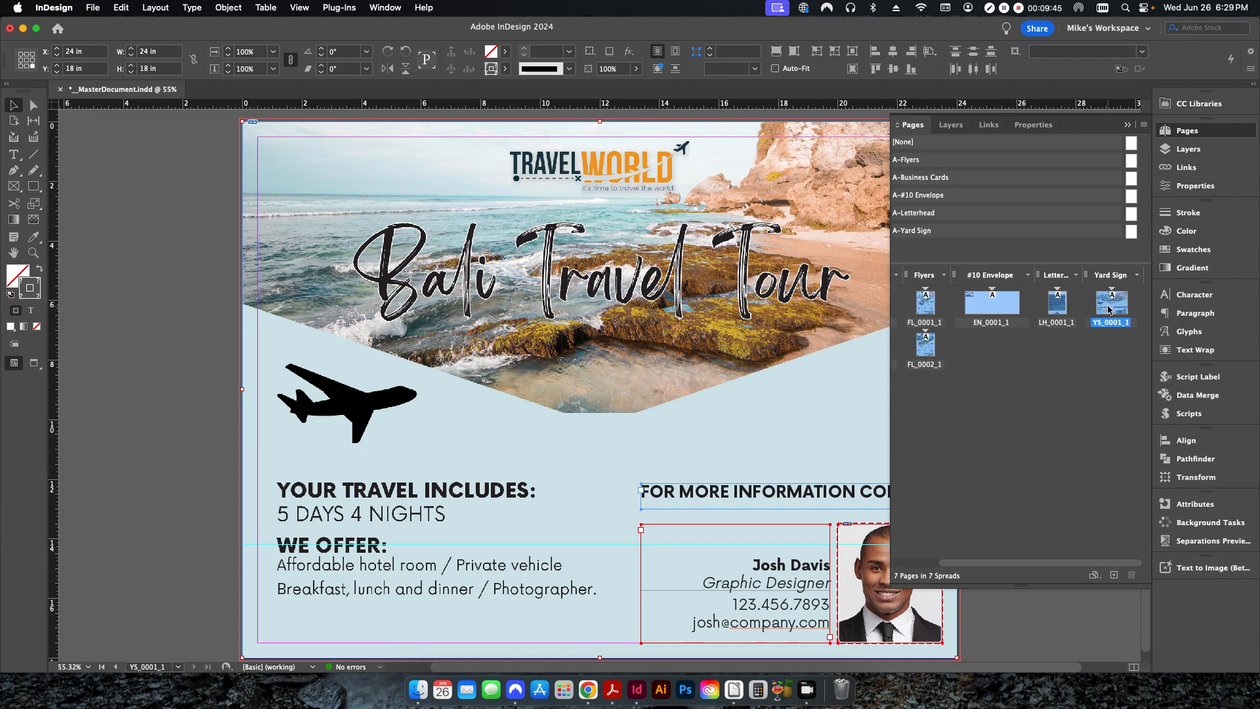
pyautogui.rightClick(1110, 307)
pyautogui.click(1010, 378)
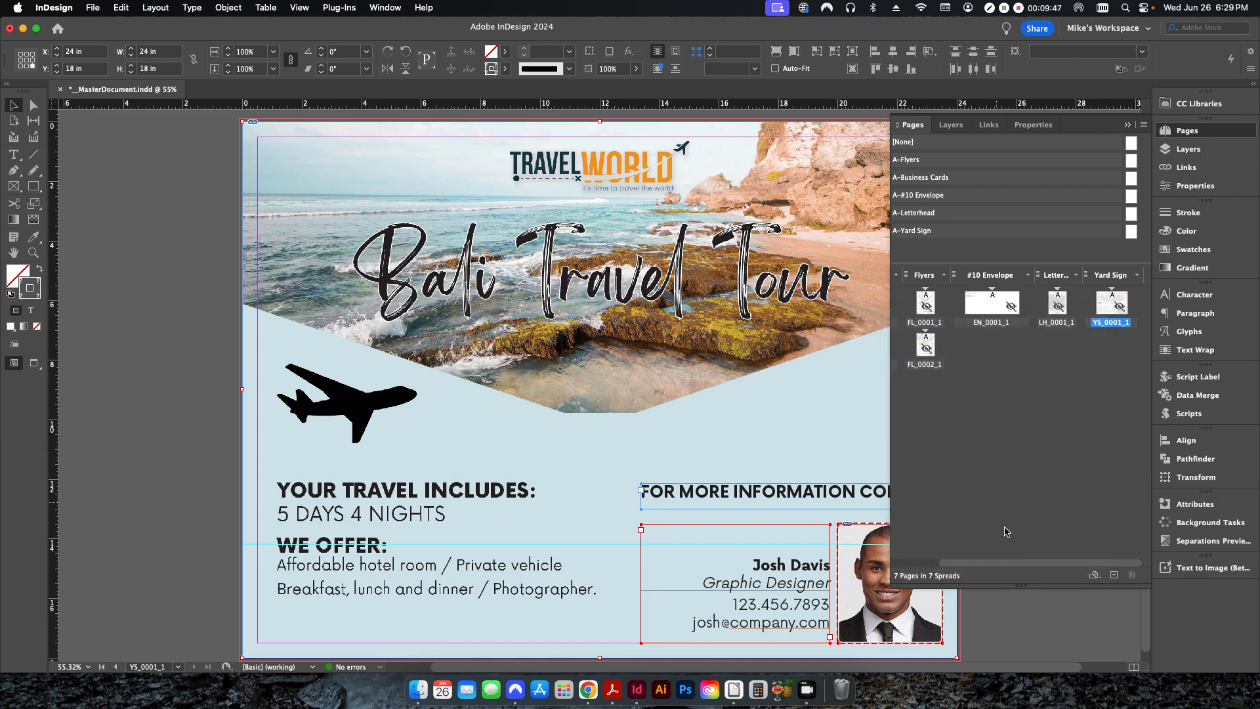
pyautogui.moveTo(1028, 563); pyautogui.dragTo(972, 517)
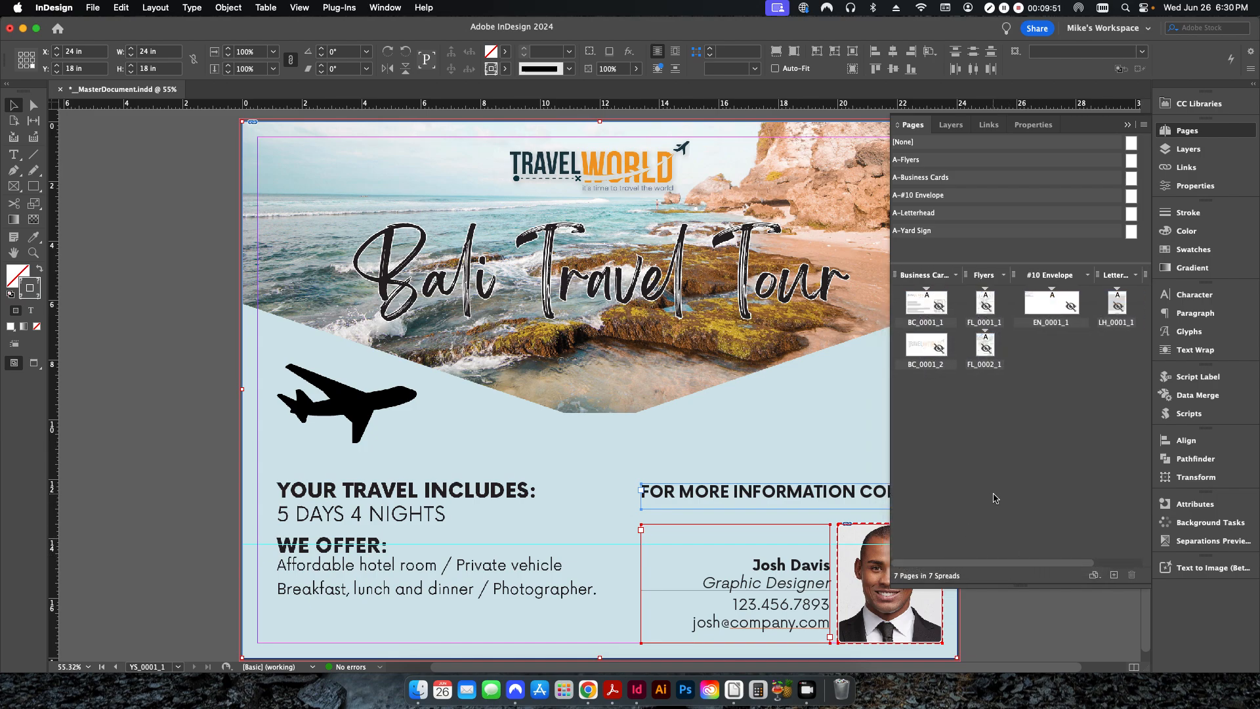
# Make only the yard sign spread YS_0001_1 visible for export.
pyautogui.moveTo(1054, 563); pyautogui.dragTo(1102, 563)
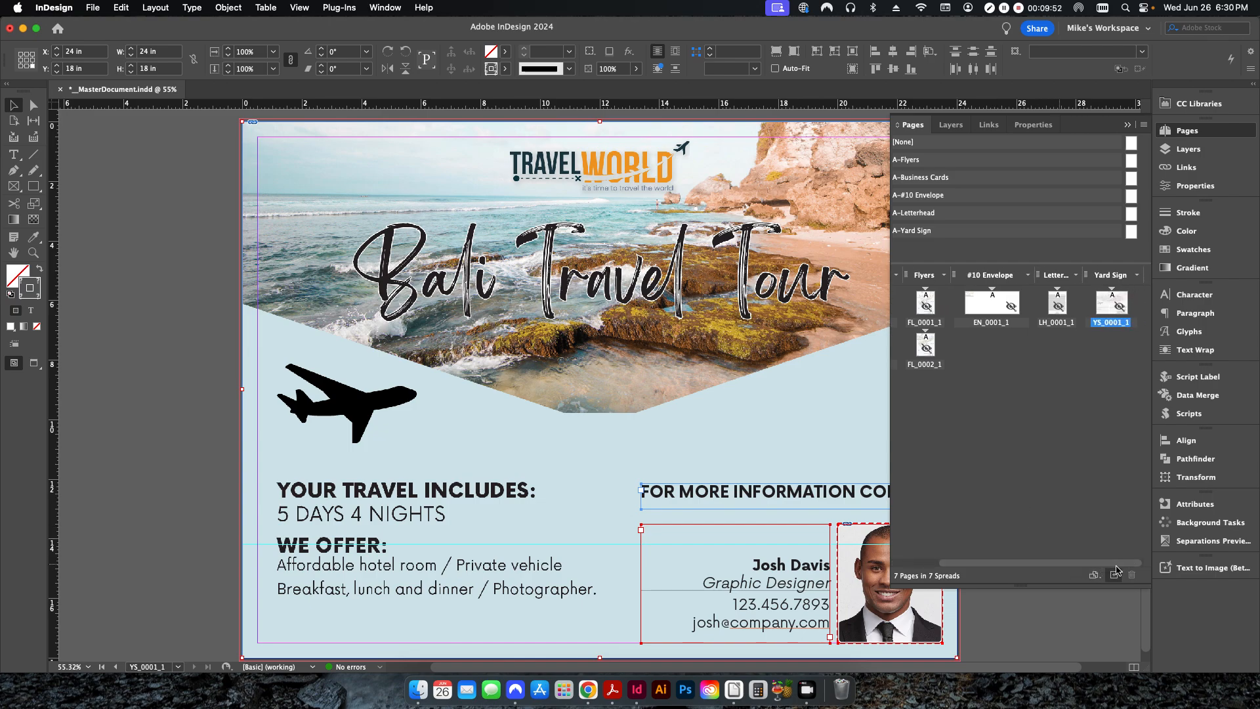
pyautogui.rightClick(1106, 321)
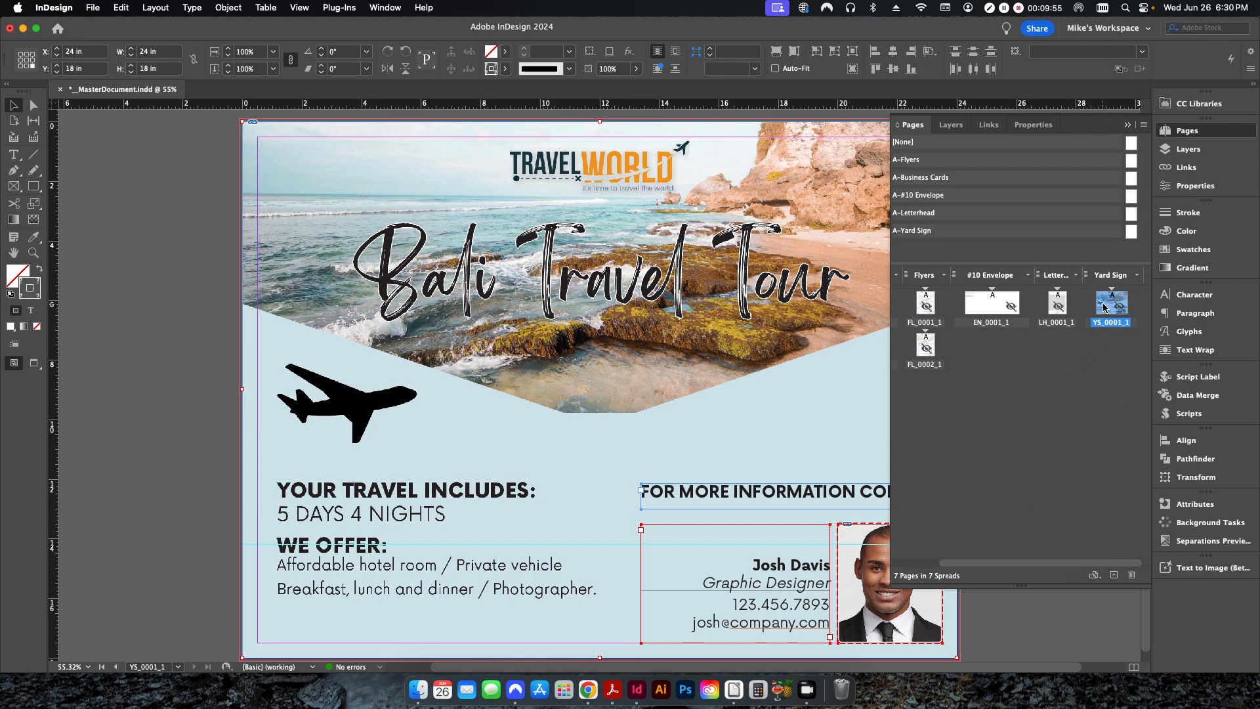
pyautogui.click(1031, 391)
# Compare the yard sign's data merge placeholders with previews of the last and first employee records.
pyautogui.click(1186, 396)
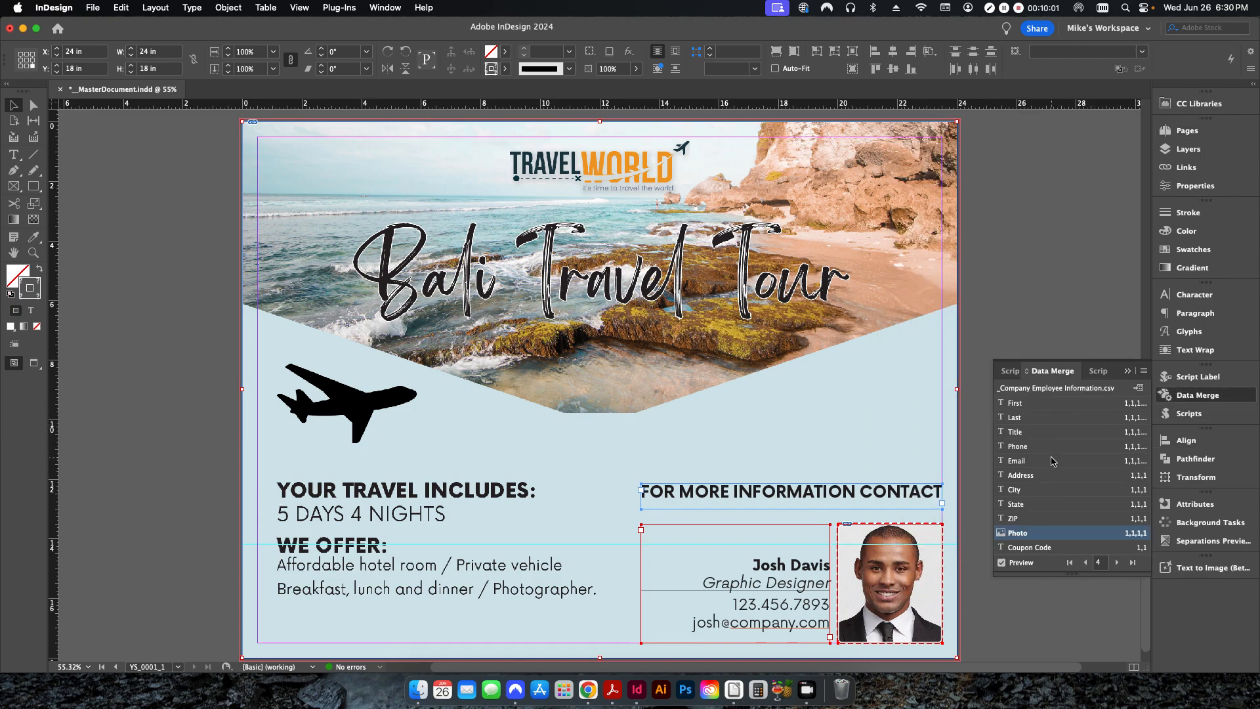
pyautogui.click(1021, 563)
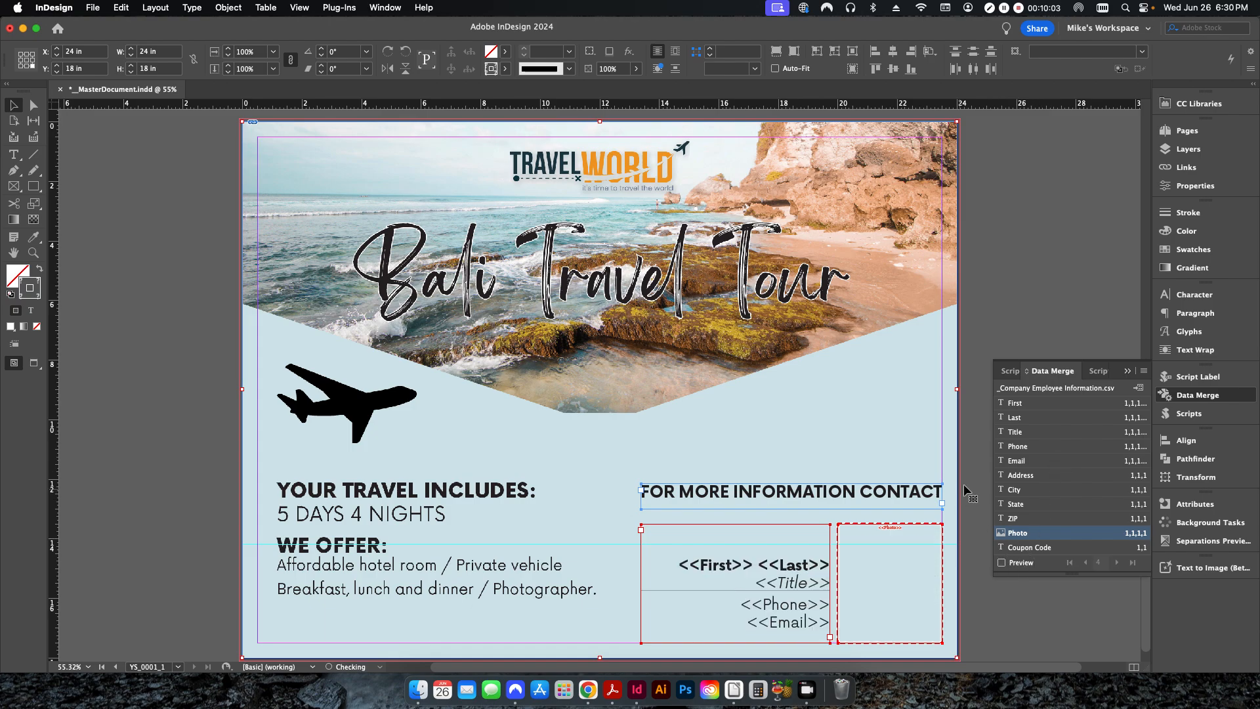
pyautogui.click(980, 474)
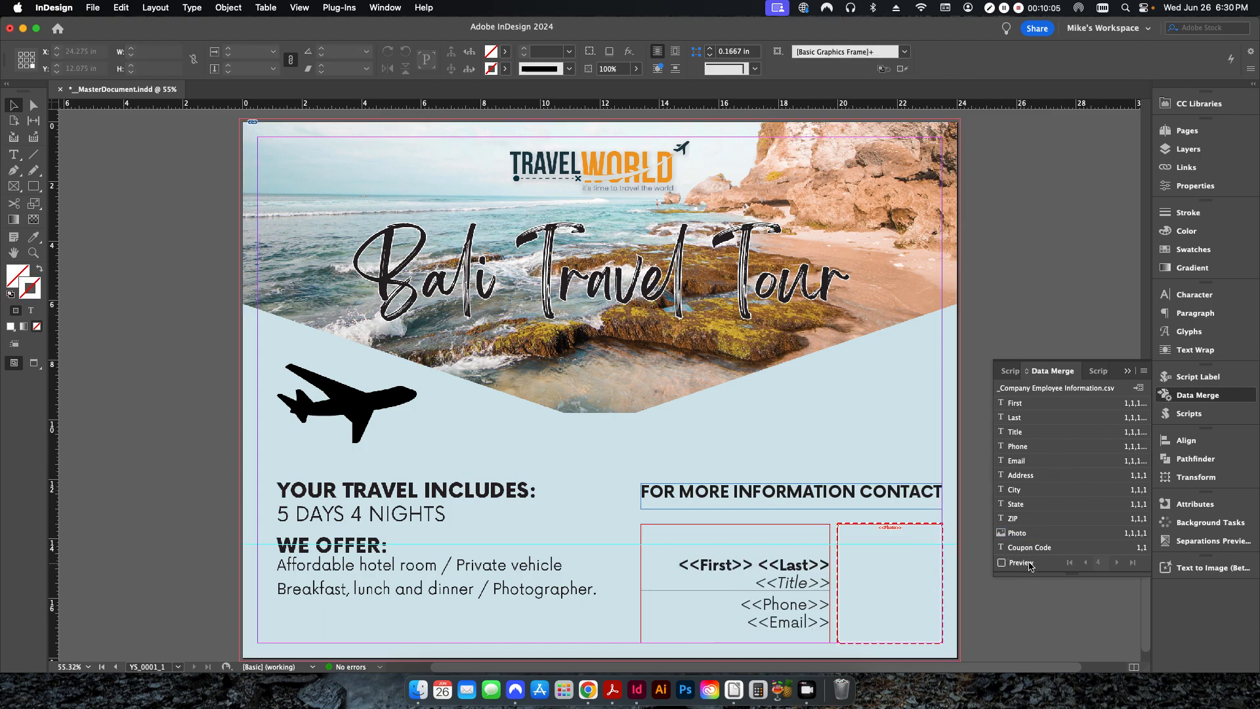
pyautogui.click(1031, 566)
pyautogui.click(1135, 564)
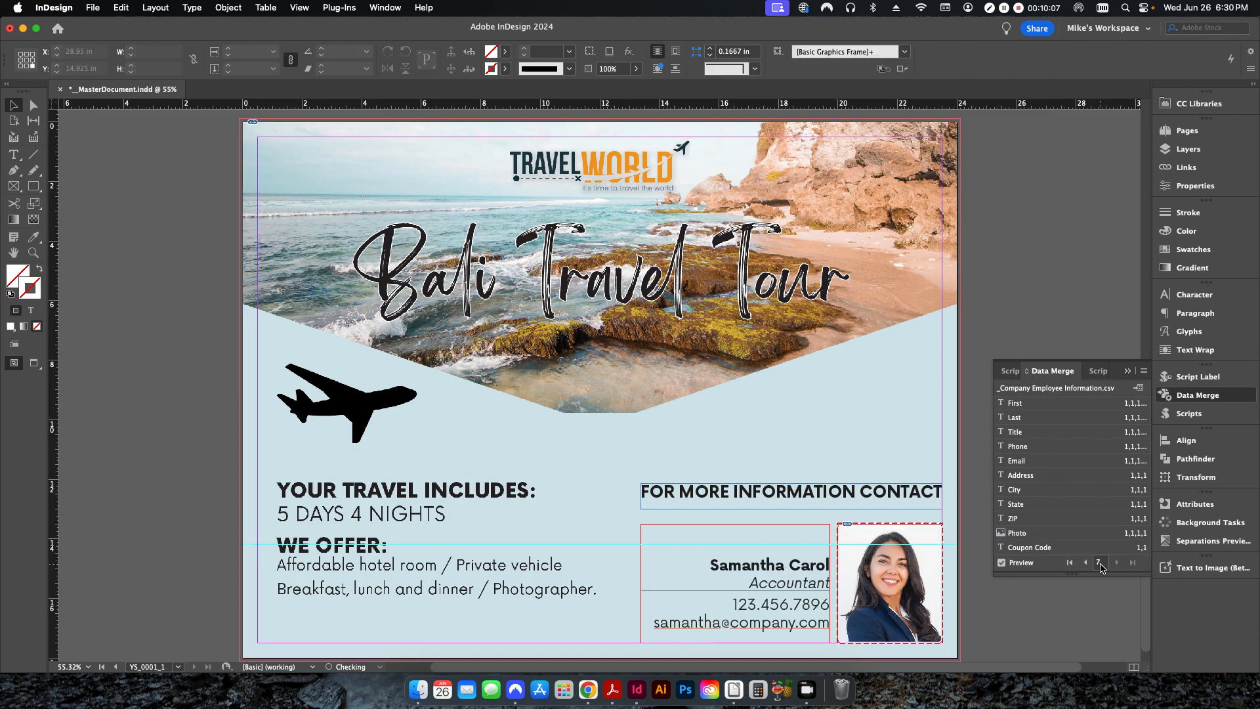
pyautogui.click(1071, 564)
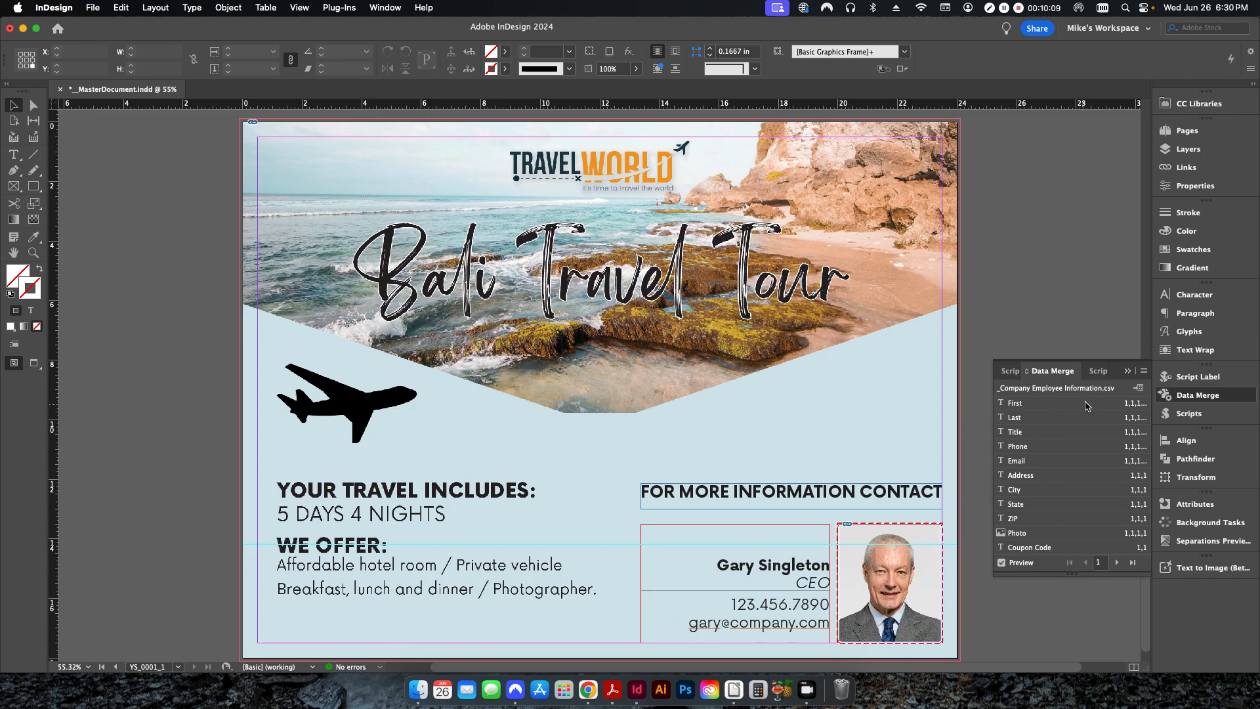
# Turn off the record preview, export all data merge records to the PDF __MasterDocument, replacing the existing file, and close the overset text report.
pyautogui.click(1003, 563)
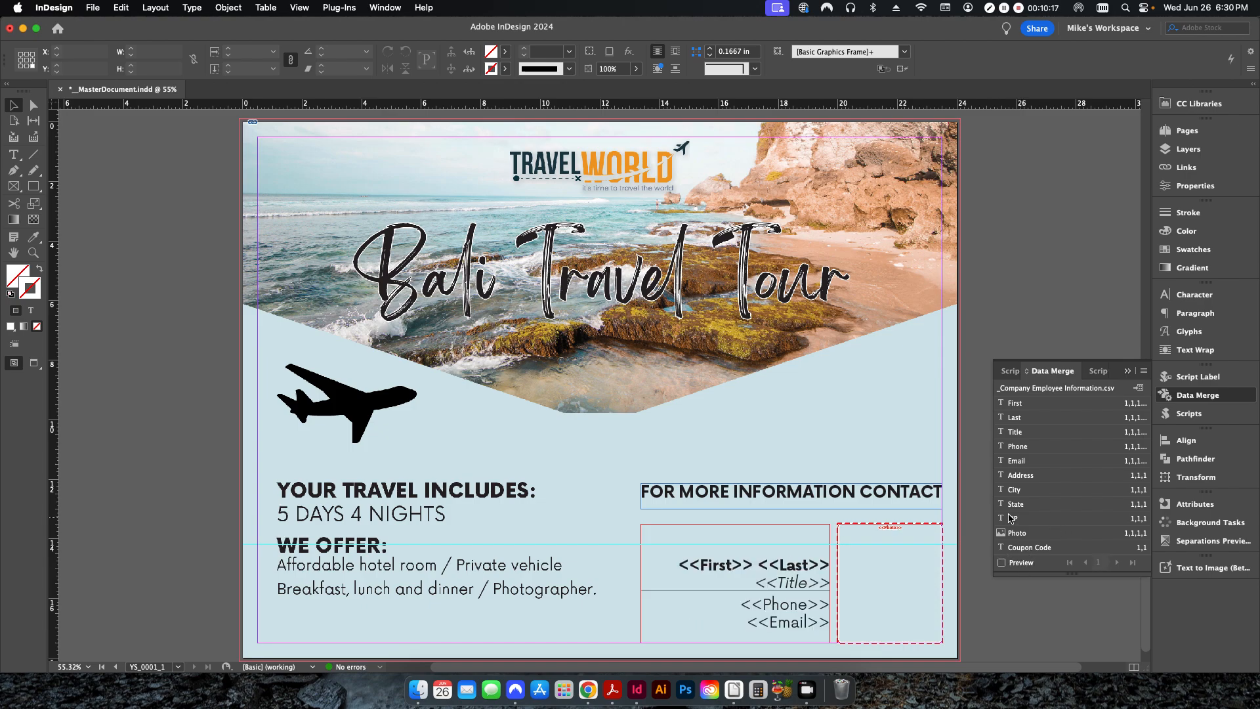
pyautogui.click(1142, 373)
pyautogui.click(1121, 405)
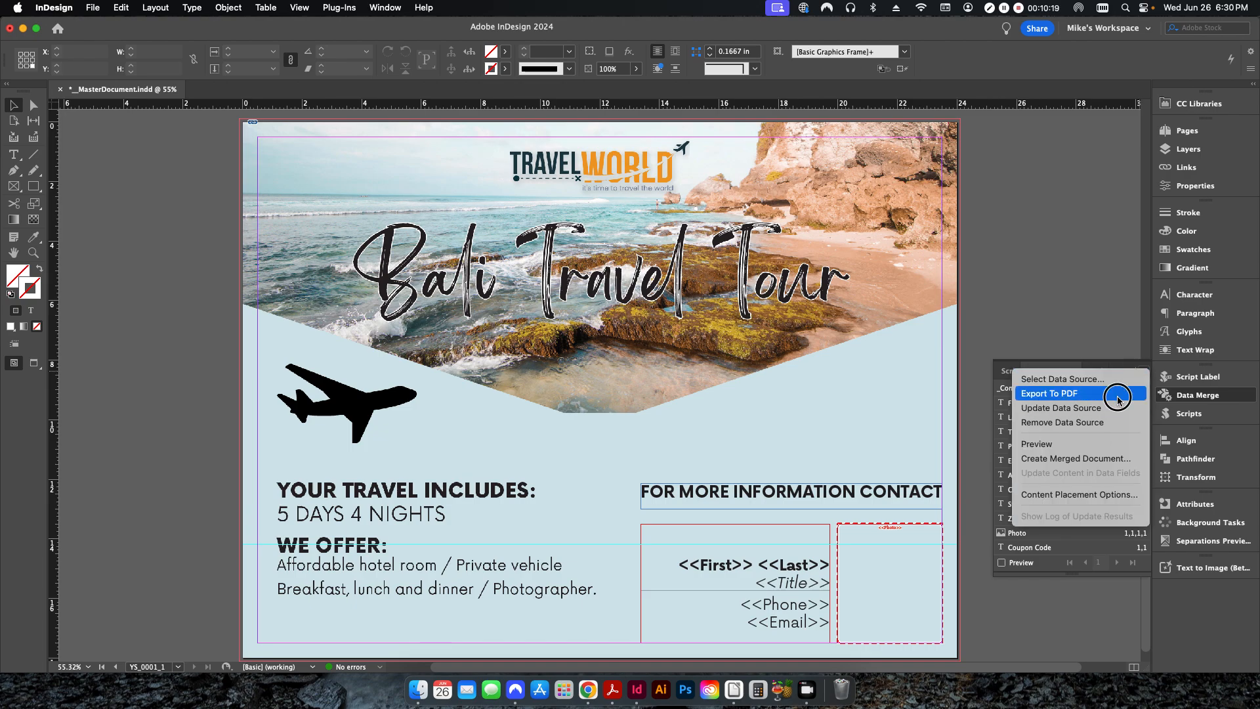
pyautogui.click(748, 313)
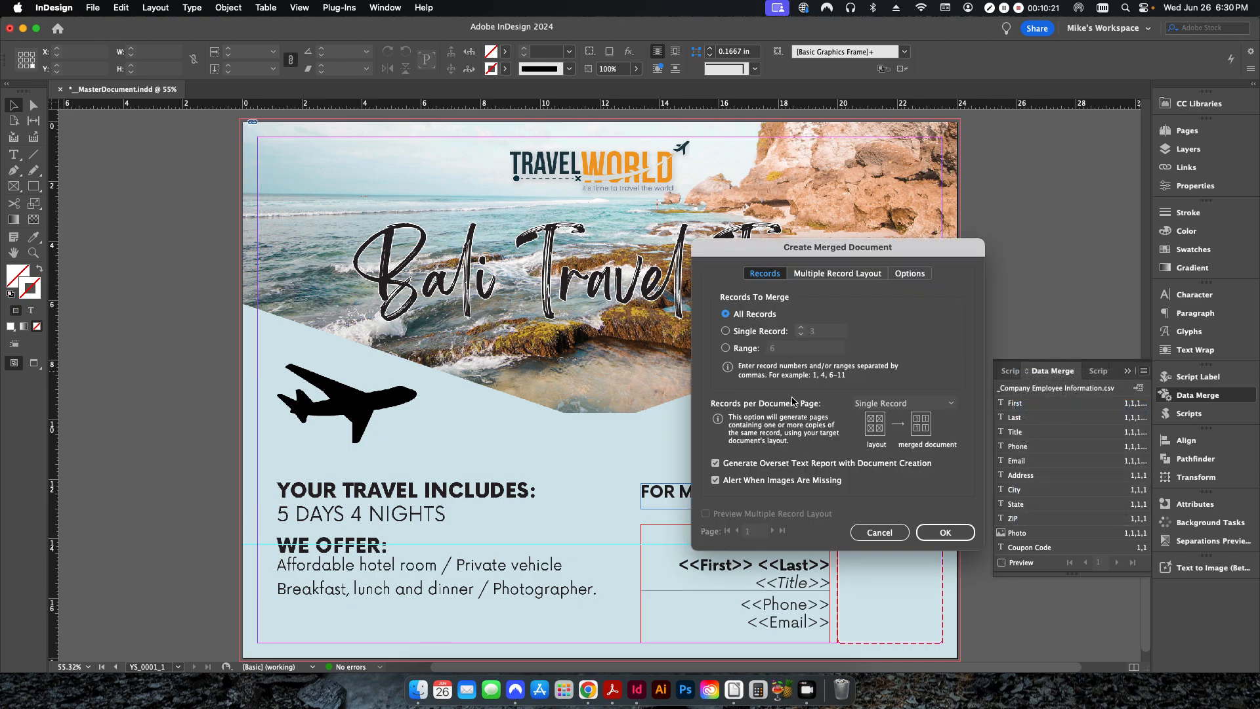
pyautogui.click(929, 533)
pyautogui.click(815, 563)
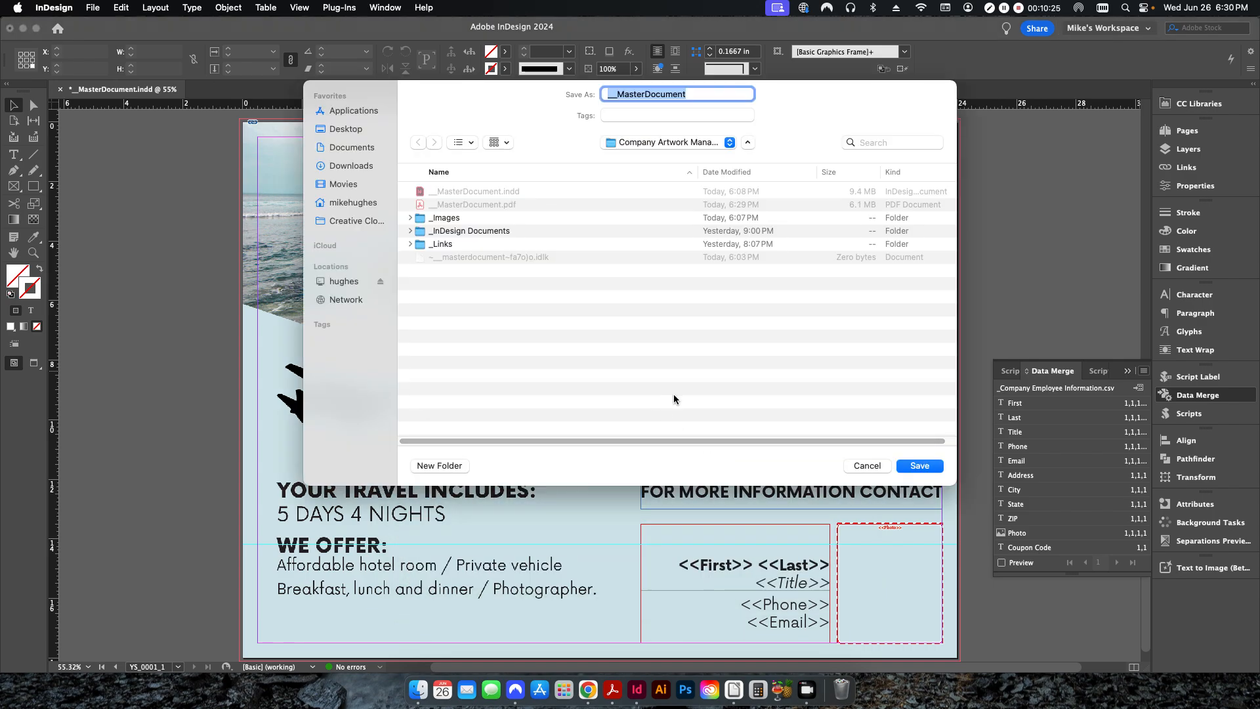
pyautogui.click(913, 467)
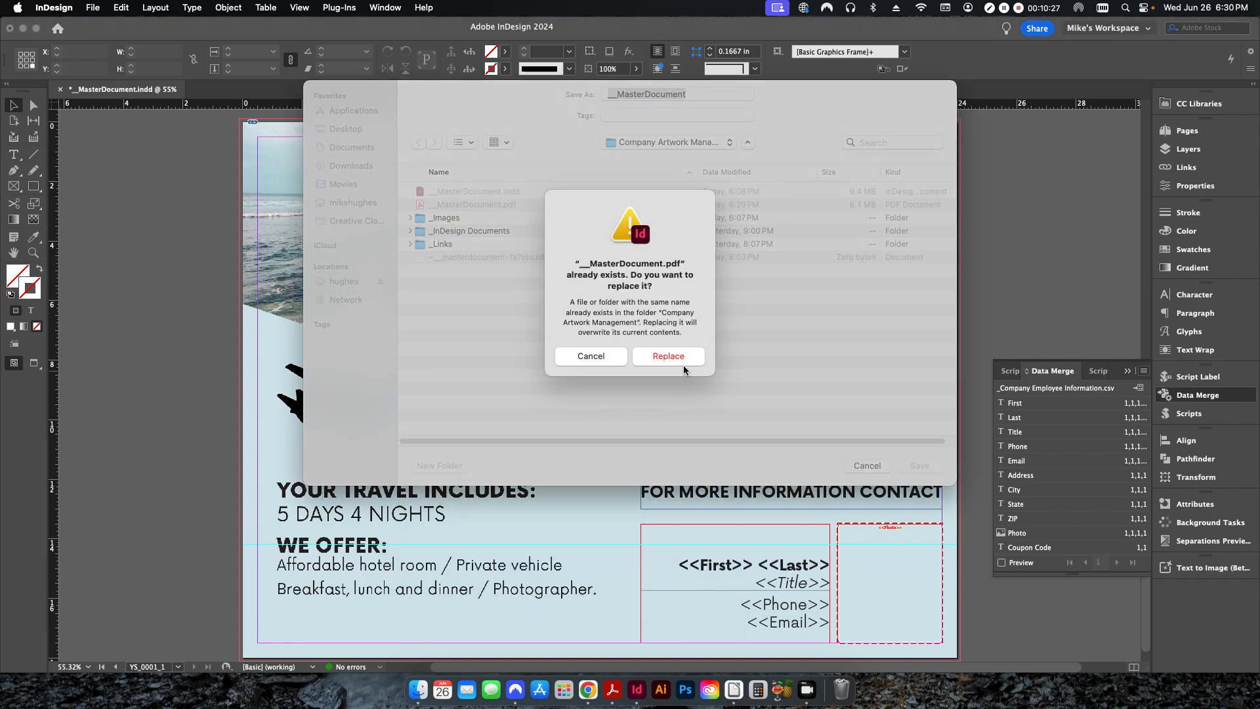
pyautogui.click(683, 365)
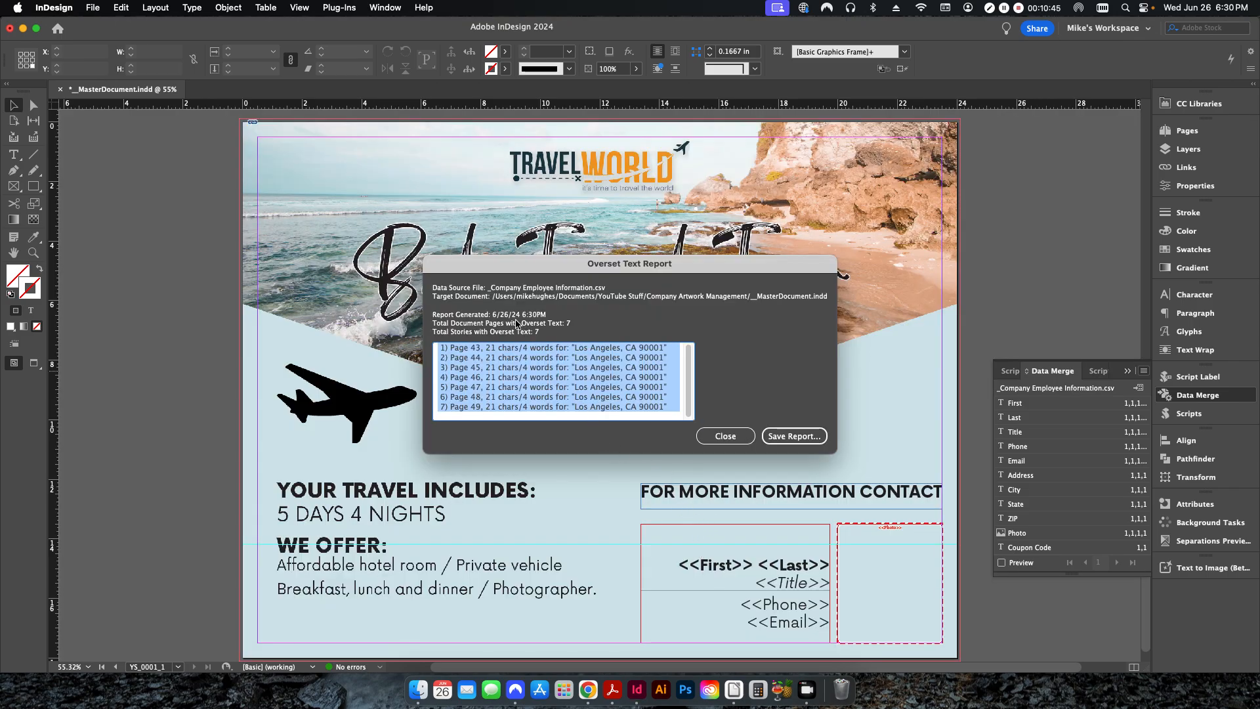
pyautogui.click(725, 437)
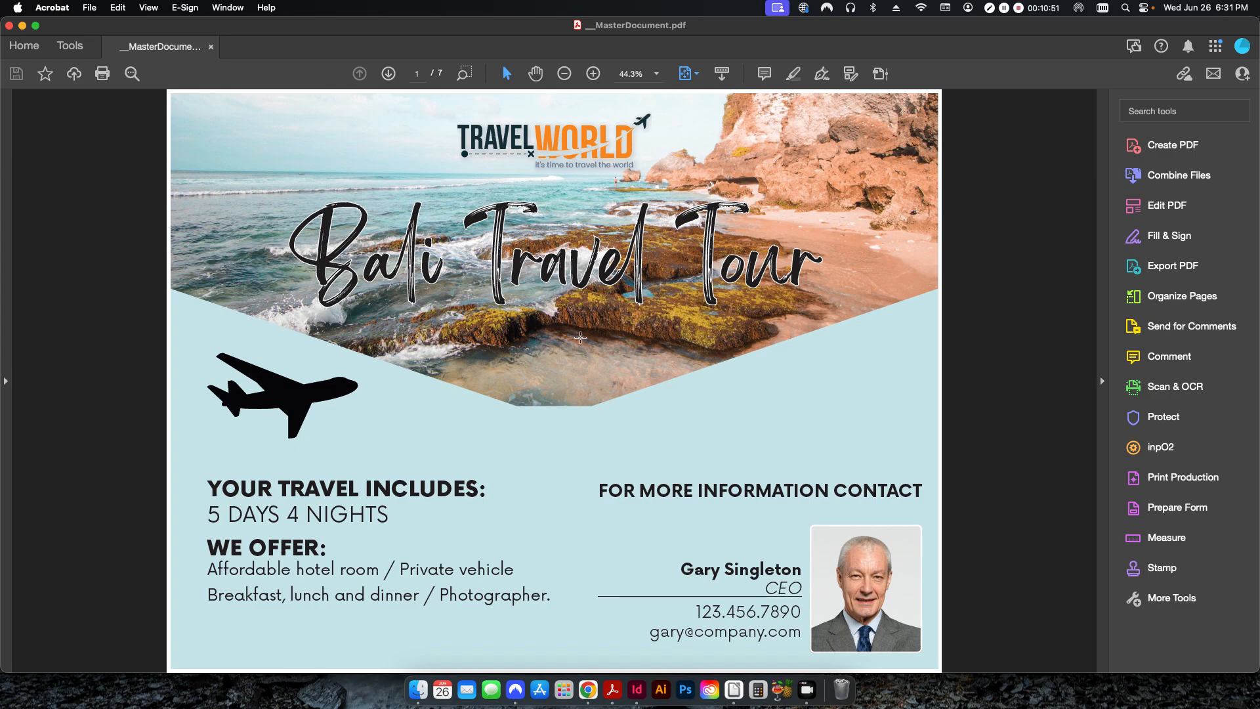
# Review each employee's yard sign in the merged PDF in Acrobat, close the PDF and return to InDesign.
pyautogui.scroll(-4, 565, 316)
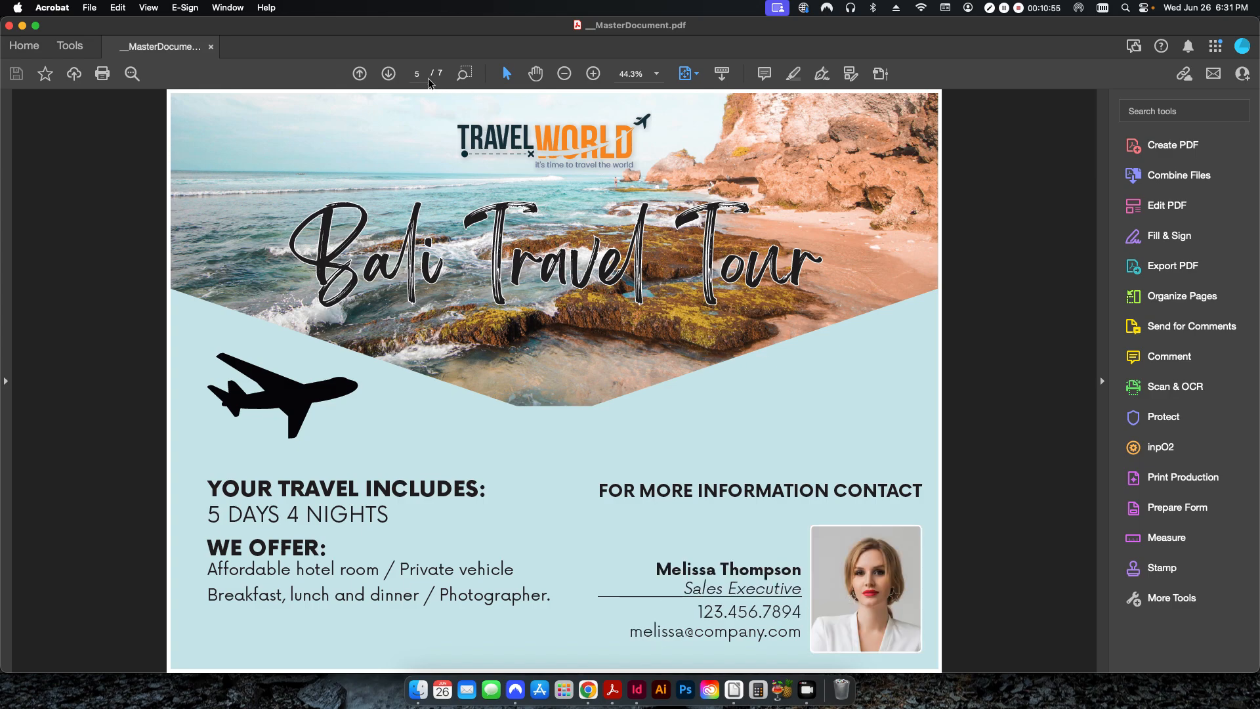
pyautogui.scroll(-2, 568, 352)
pyautogui.scroll(6, 568, 352)
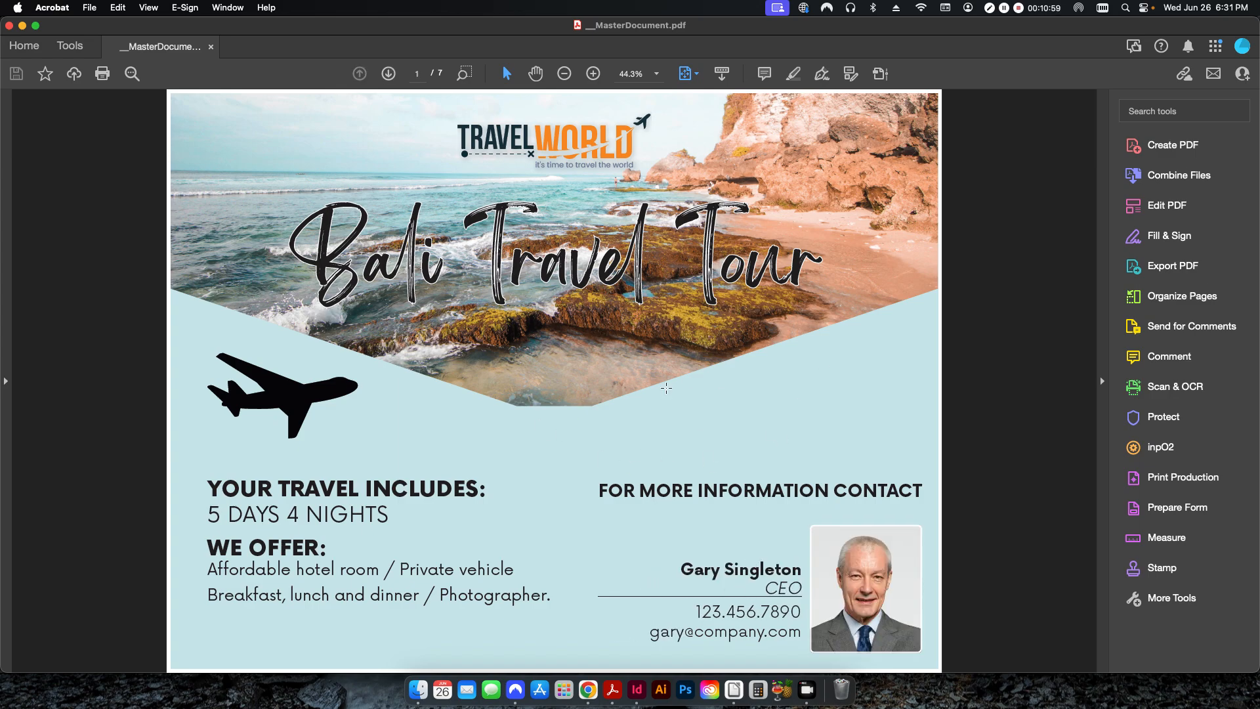
pyautogui.scroll(-3, 646, 484)
pyautogui.scroll(-2, 646, 484)
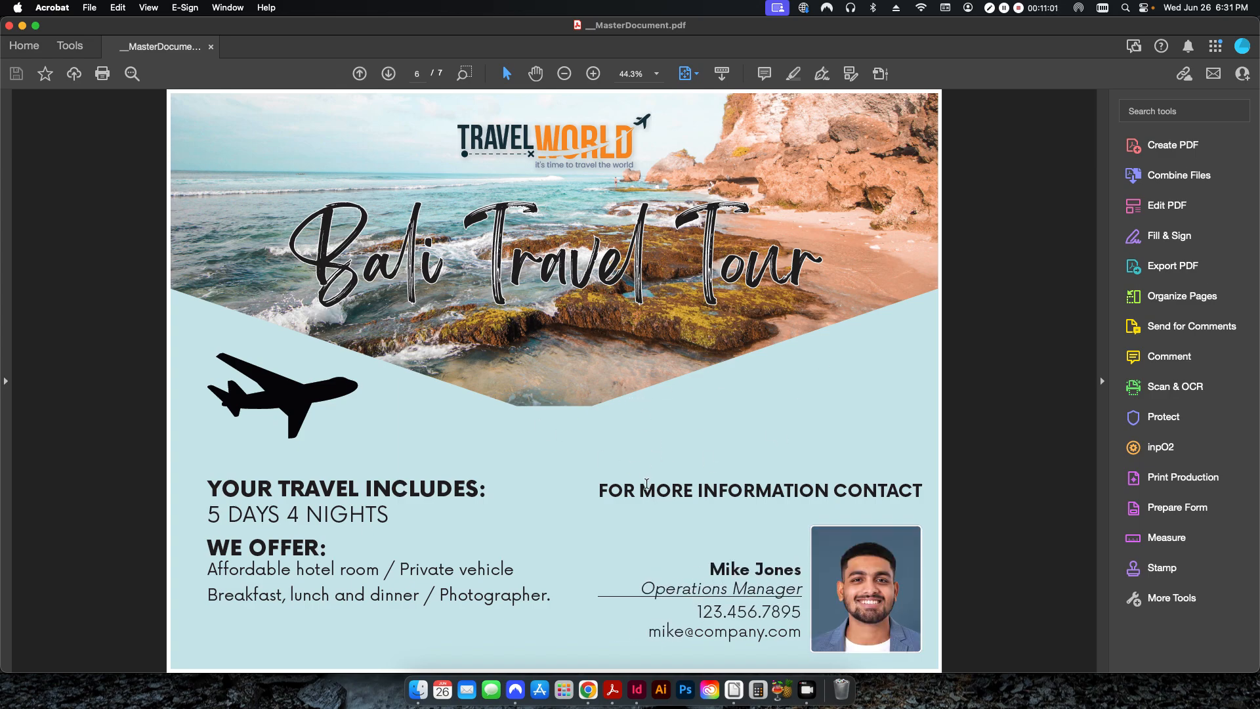
pyautogui.scroll(-1, 647, 484)
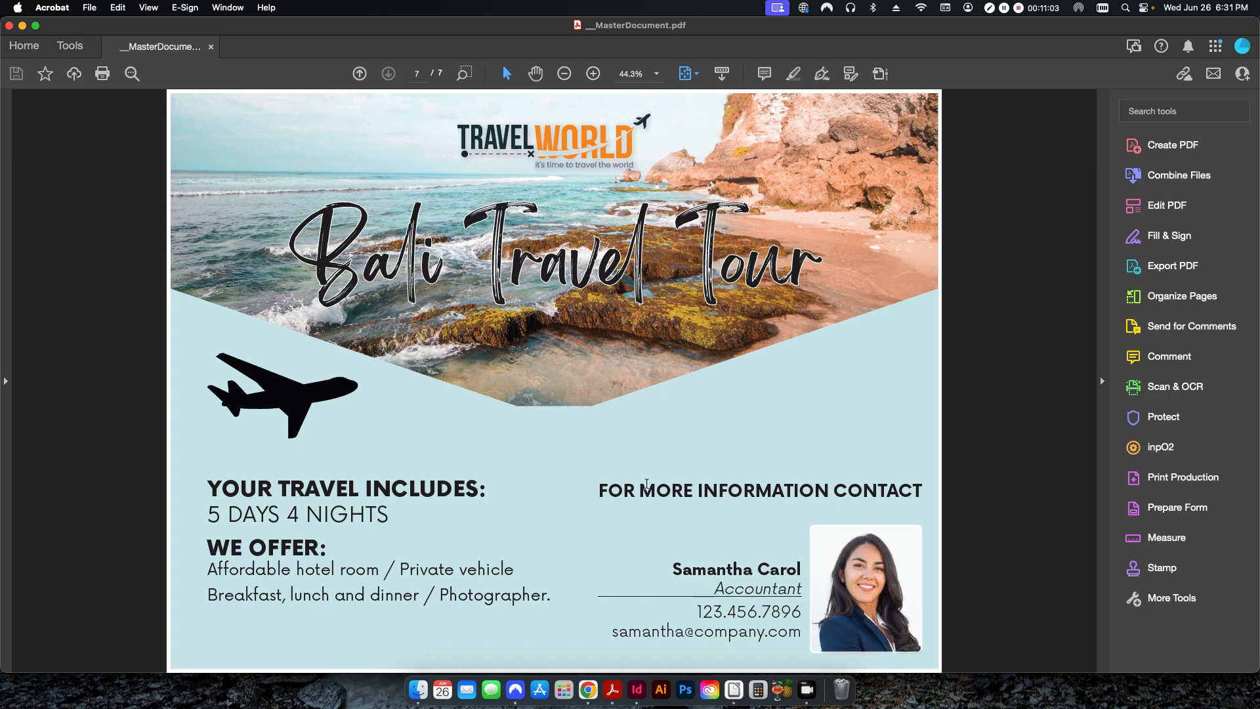
pyautogui.scroll(4, 647, 483)
pyautogui.scroll(2, 646, 483)
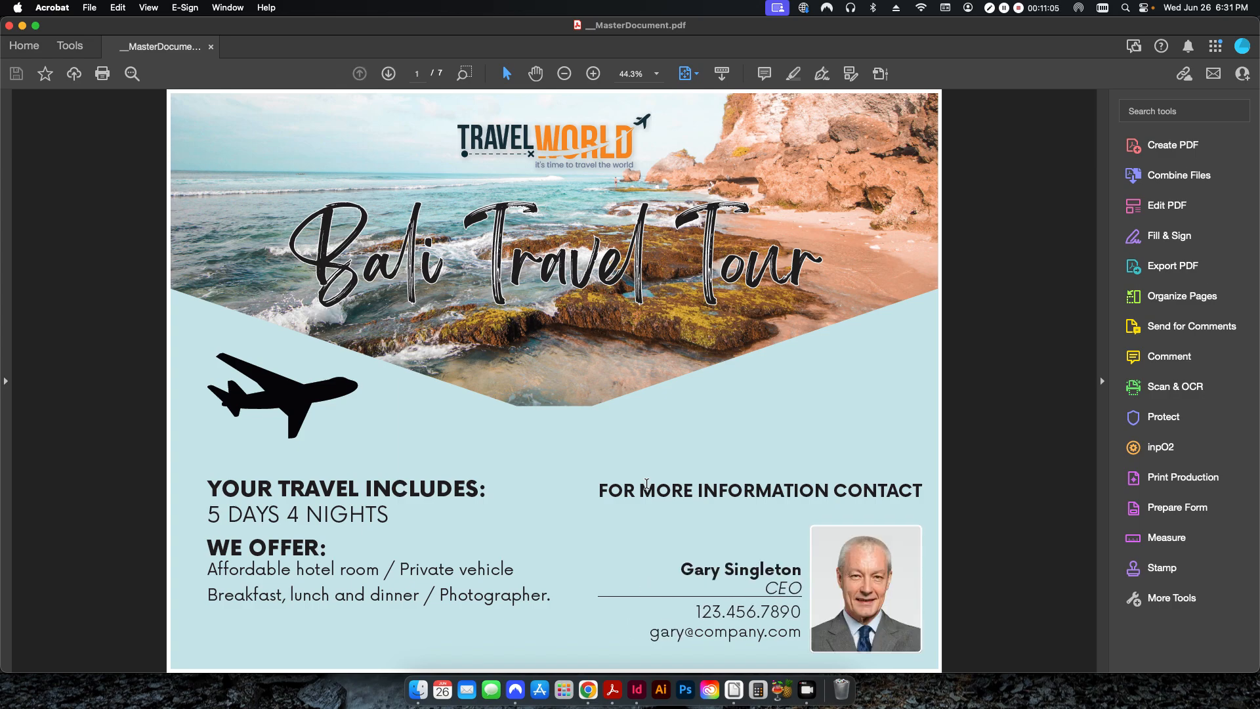
pyautogui.scroll(-1, 647, 484)
pyautogui.scroll(-2, 862, 607)
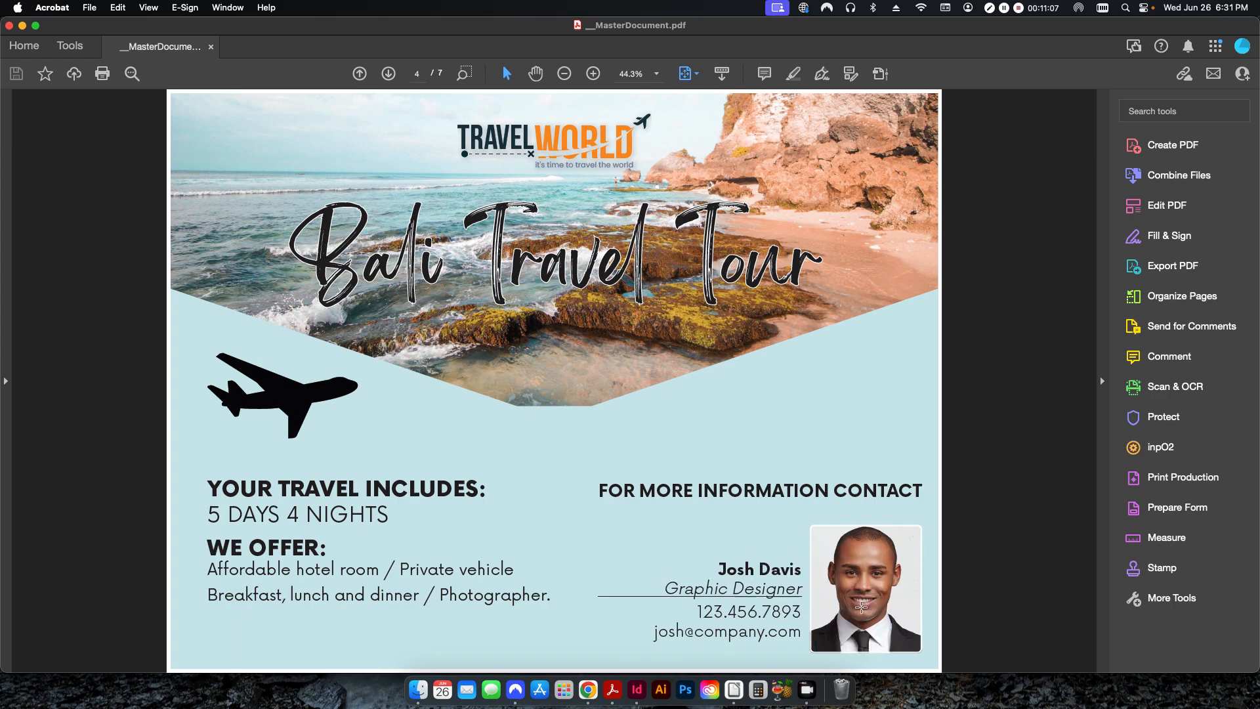
pyautogui.scroll(-2, 862, 607)
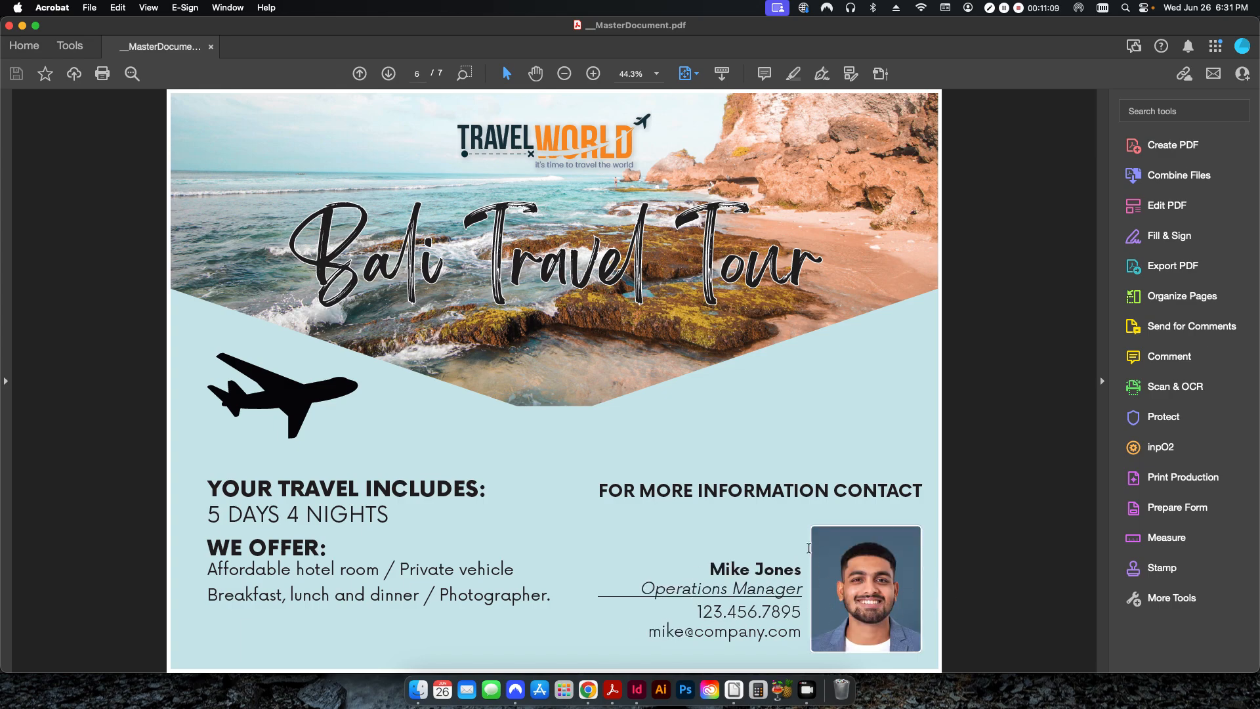
pyautogui.scroll(-1, 943, 585)
pyautogui.scroll(6, 945, 582)
pyautogui.press('super+w')
pyautogui.press('super+Tab')
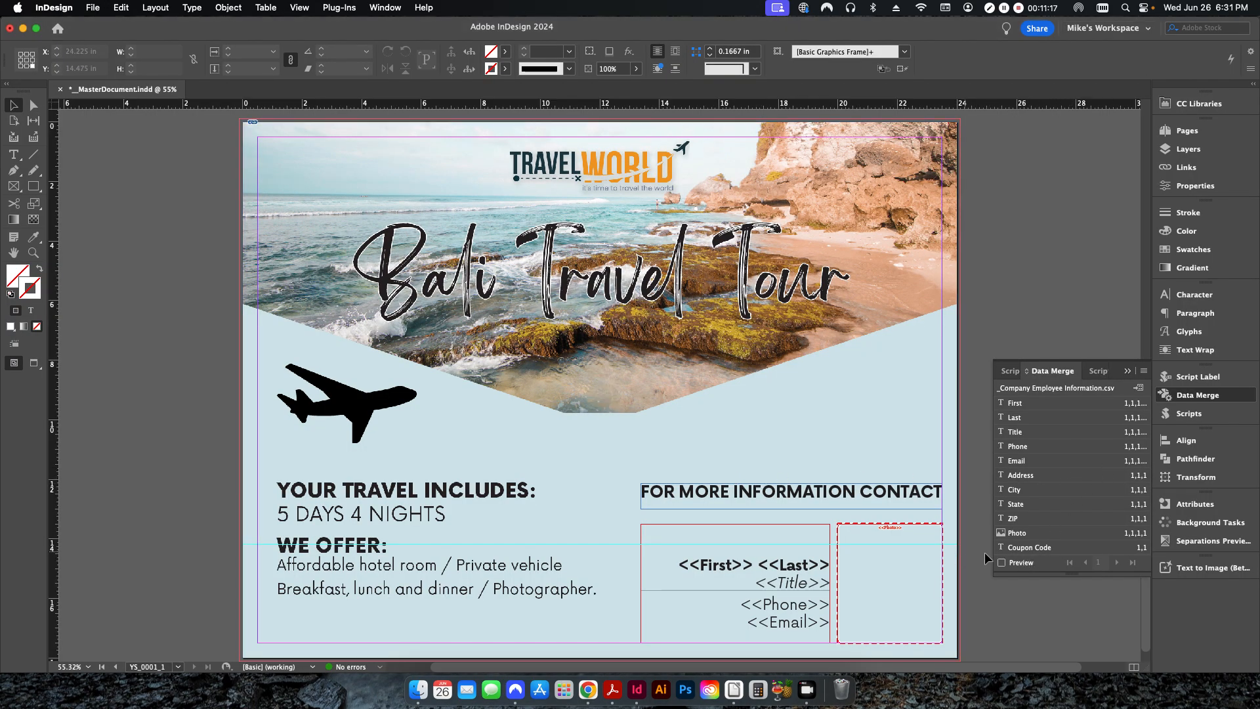
# Create an alternate layout named Postcard from the Yard Sign pages, 8.5 in wide and 5.5 in high, keeping the existing liquid page rule.
pyautogui.click(1187, 131)
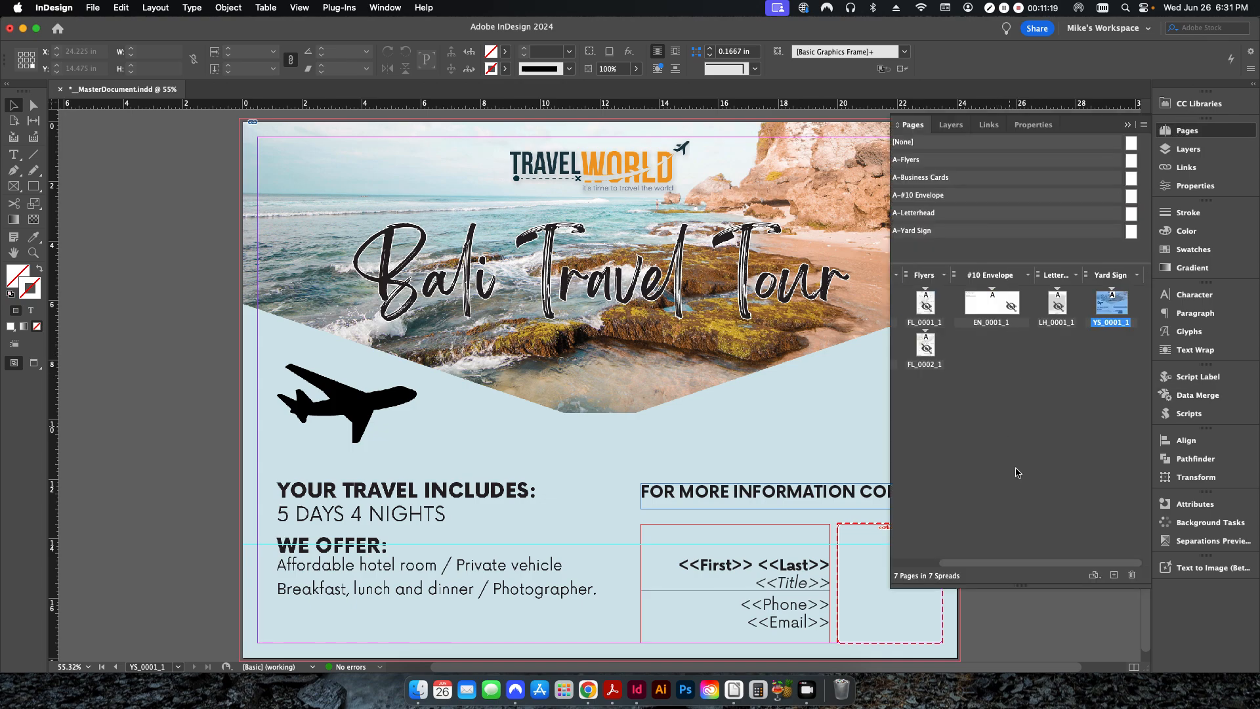
pyautogui.moveTo(1018, 564); pyautogui.dragTo(951, 563)
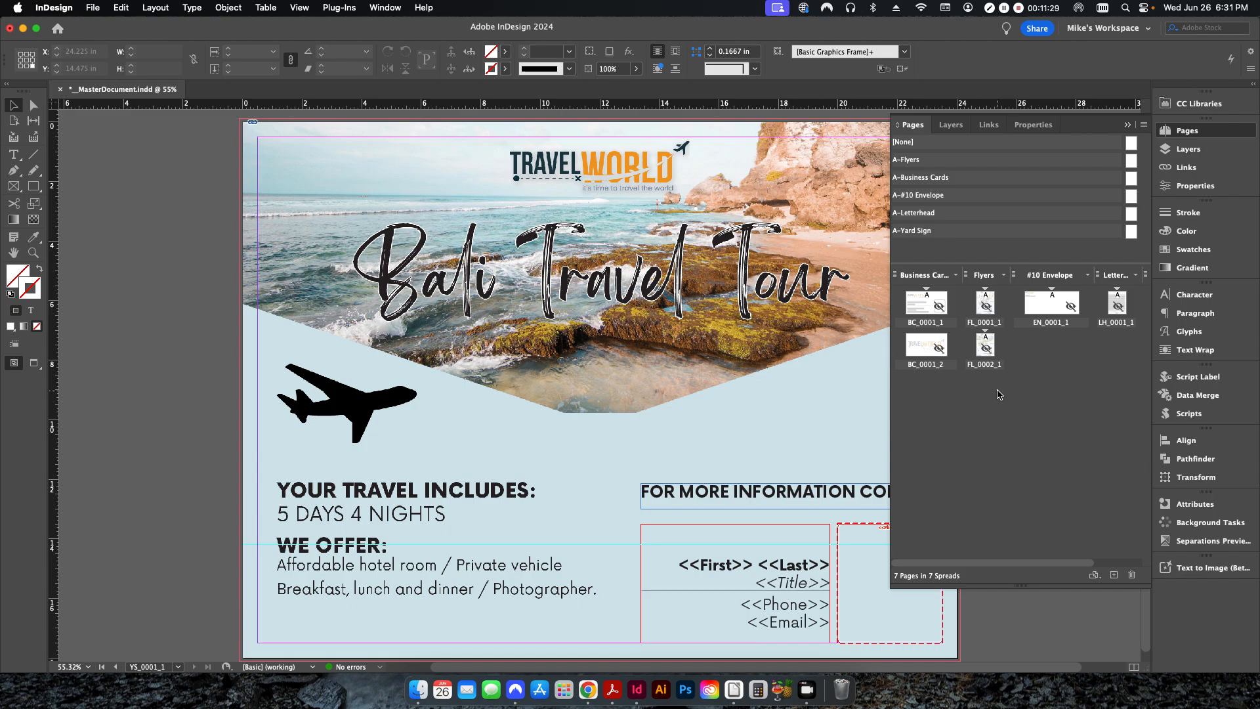
pyautogui.click(1144, 125)
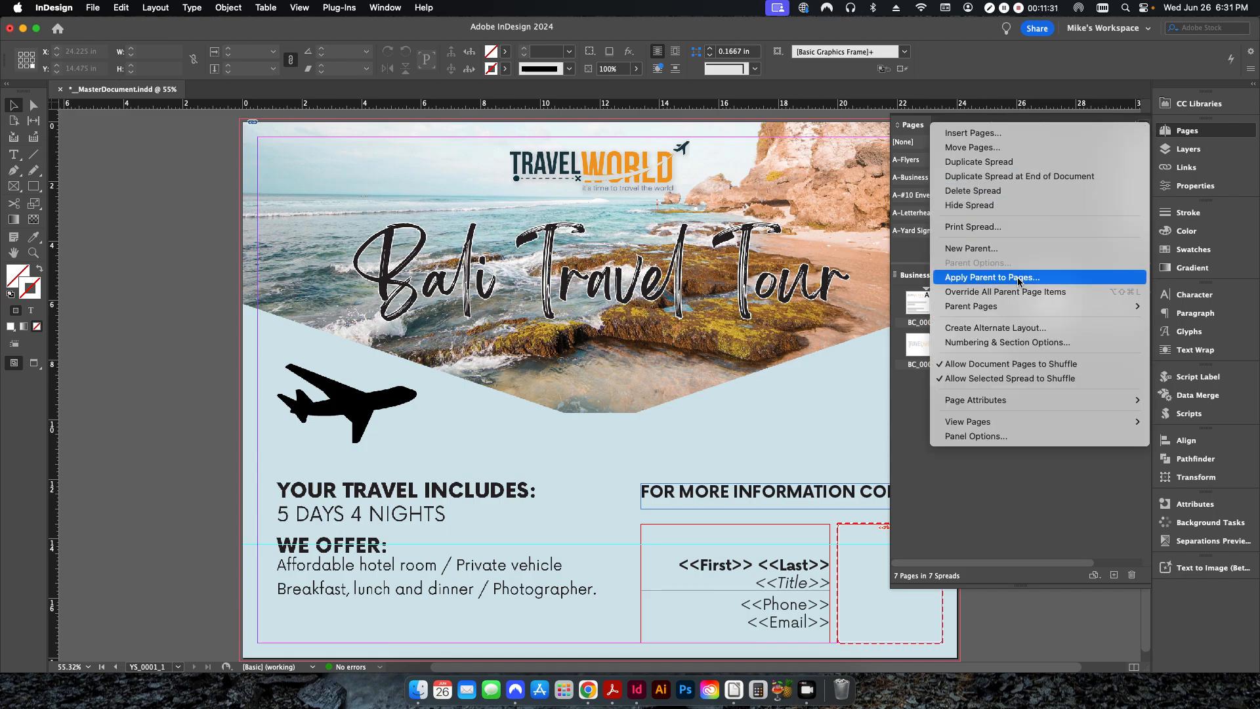
pyautogui.click(1001, 334)
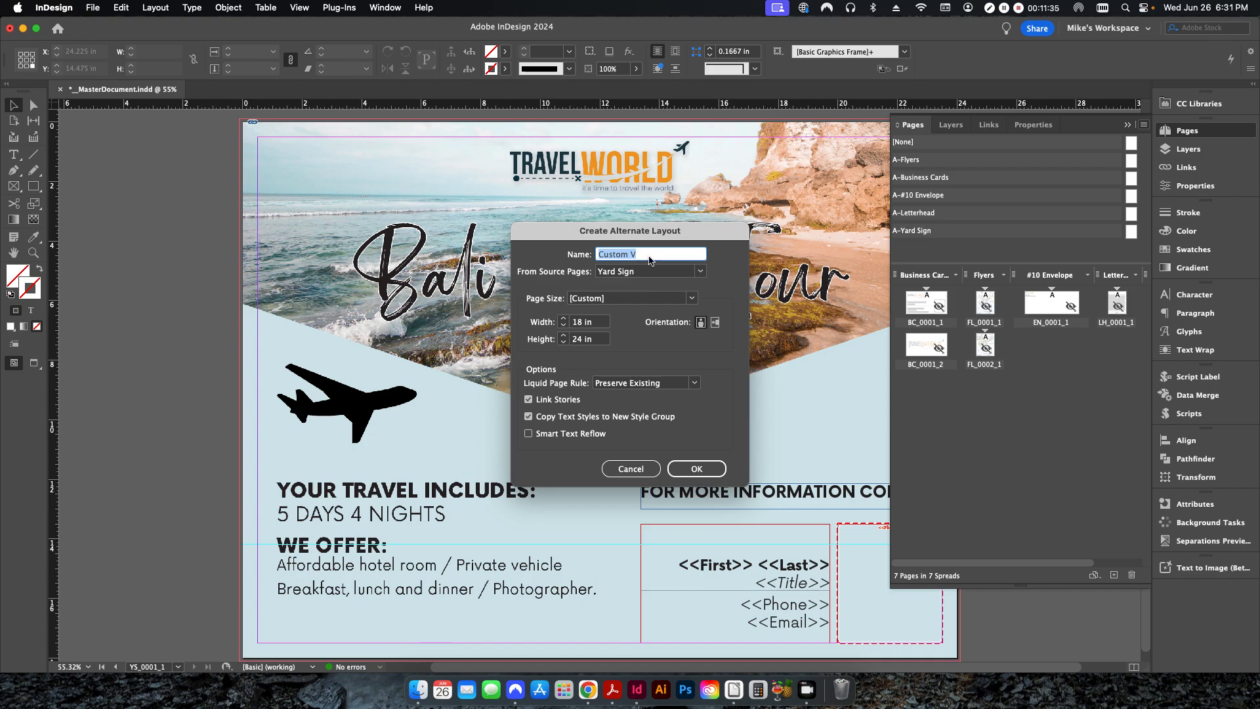
pyautogui.write('Postcard')
pyautogui.press('Tab')
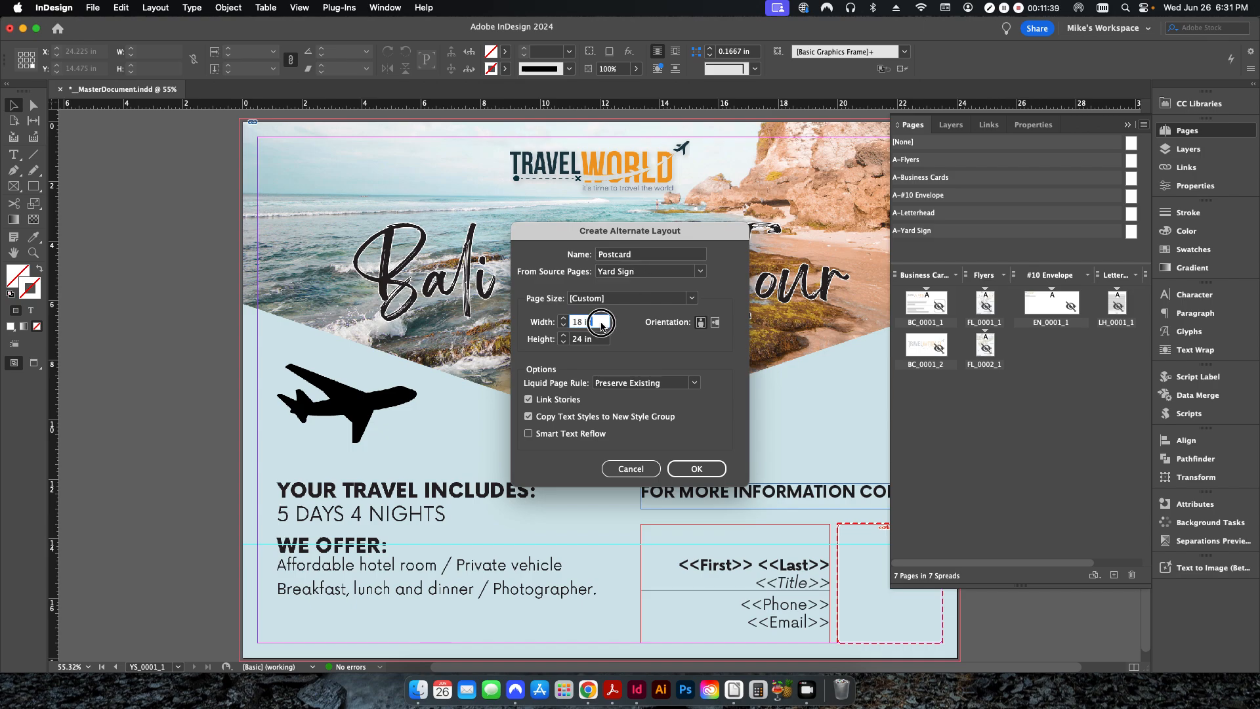
pyautogui.write('8.5')
pyautogui.press('Tab')
pyautogui.write('5.5')
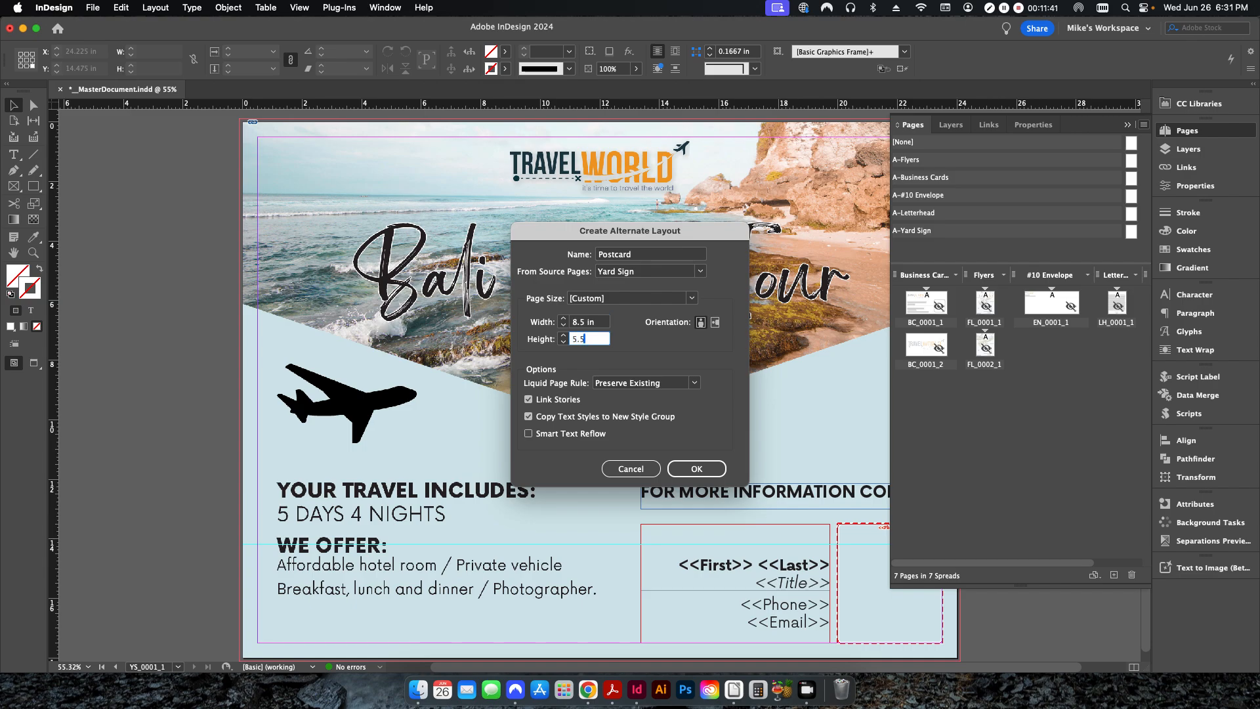
pyautogui.click(697, 469)
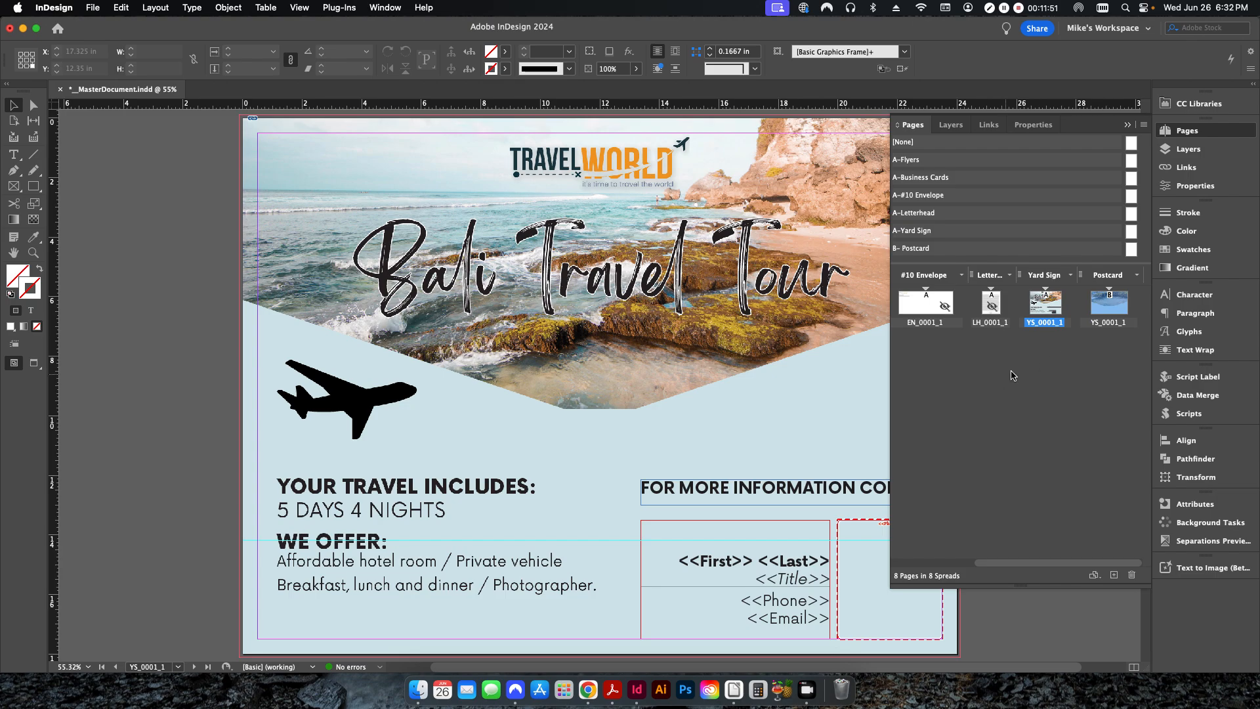
# Open the new Postcard layout's page to check the carried-over artwork, and delete that page.
pyautogui.doubleClick(1109, 303)
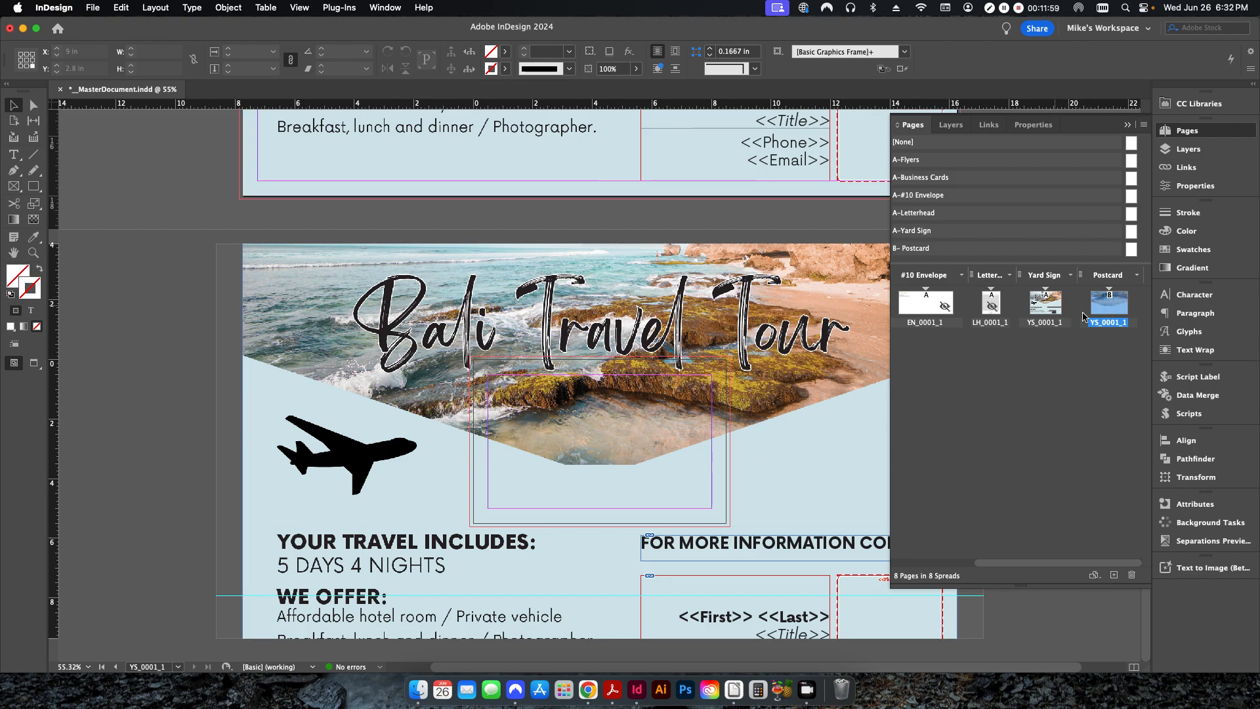
pyautogui.click(1132, 574)
pyautogui.click(741, 392)
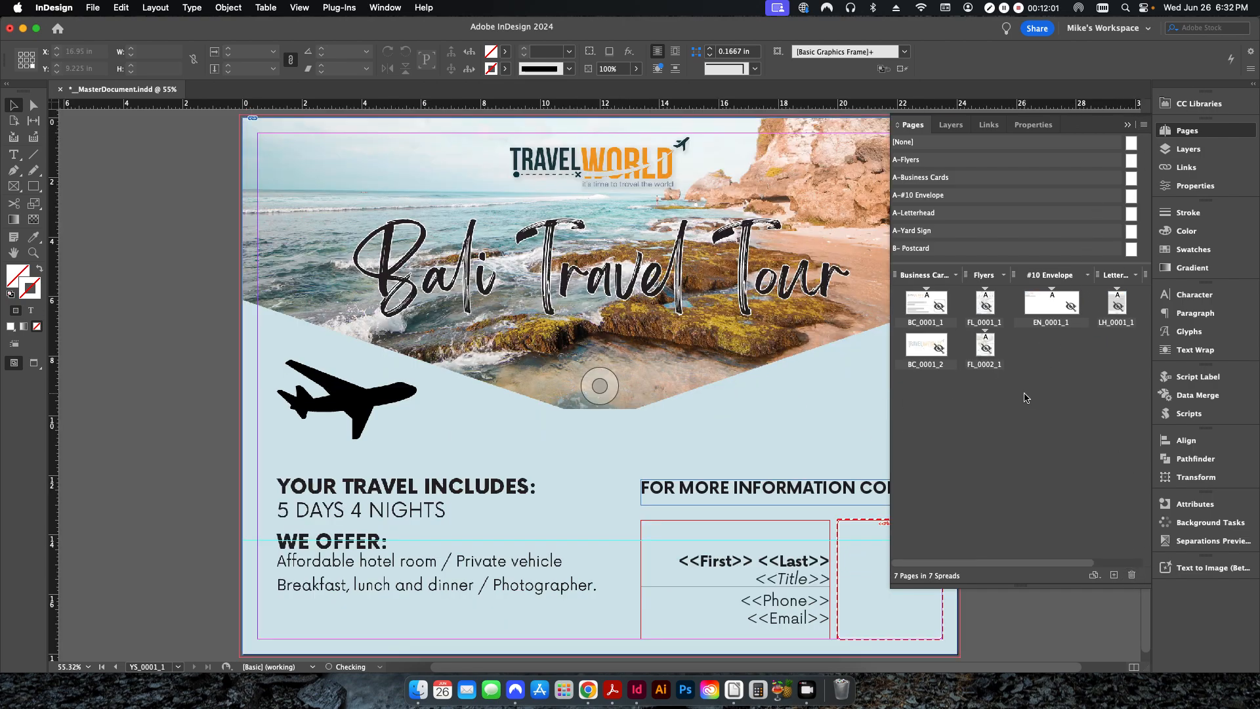
# Create another alternate layout from the Business Cards source pages, 8.5 in wide and 5.5 in high.
pyautogui.moveTo(1047, 561); pyautogui.dragTo(1169, 556)
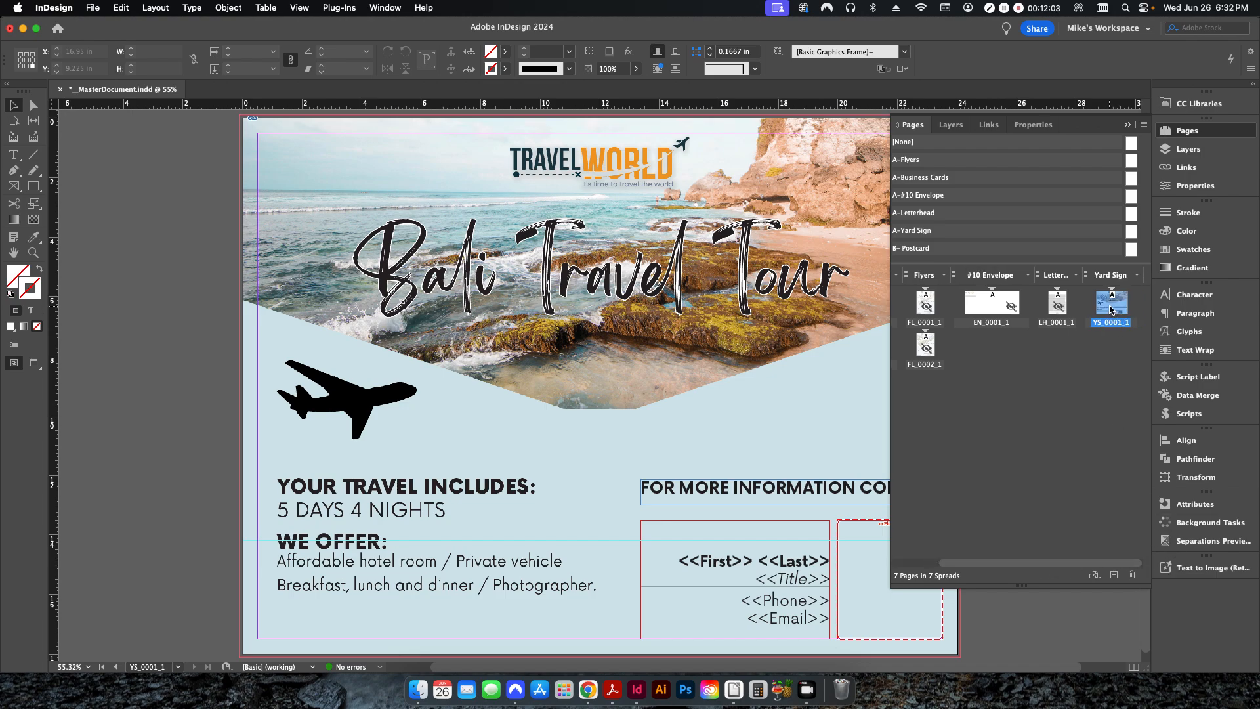
pyautogui.click(1144, 125)
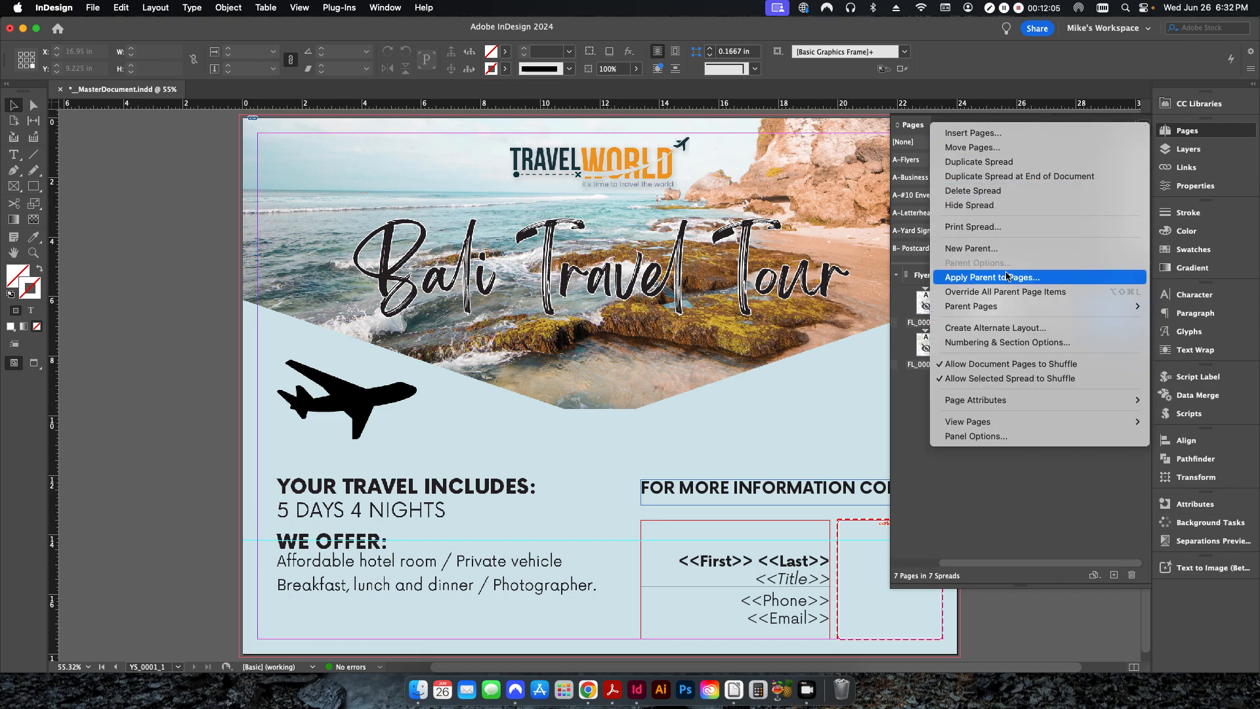
pyautogui.click(991, 327)
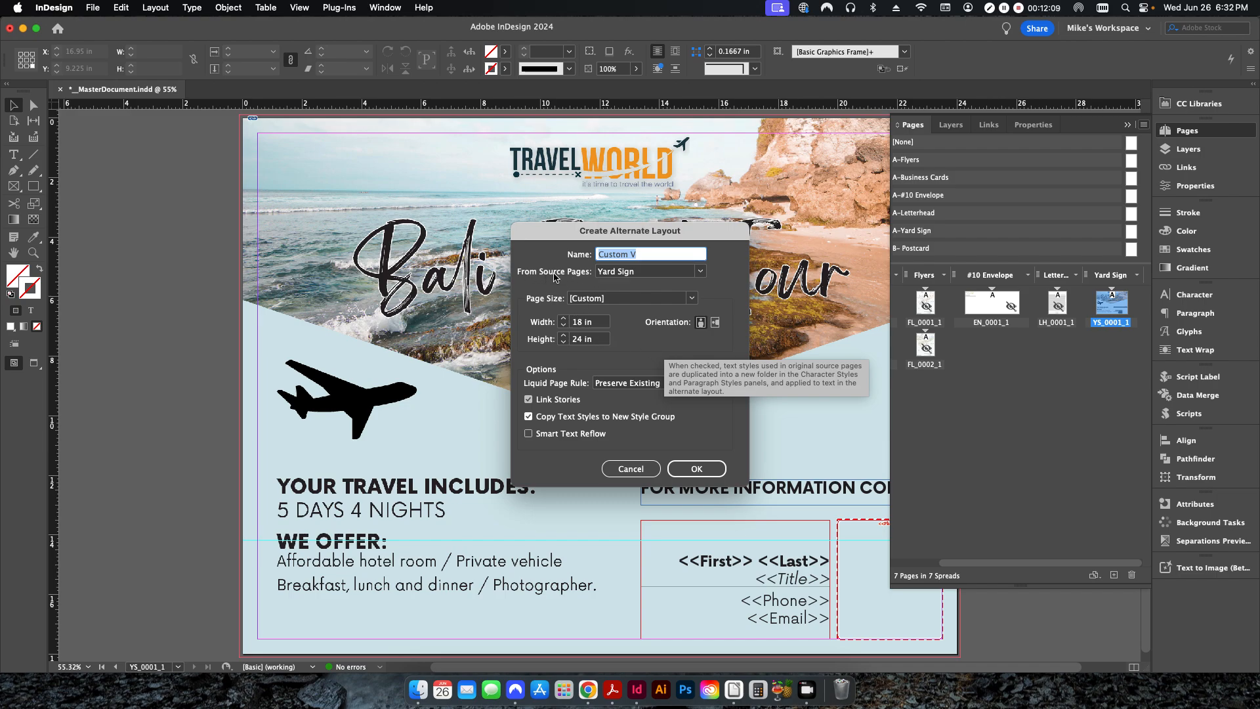
pyautogui.click(700, 271)
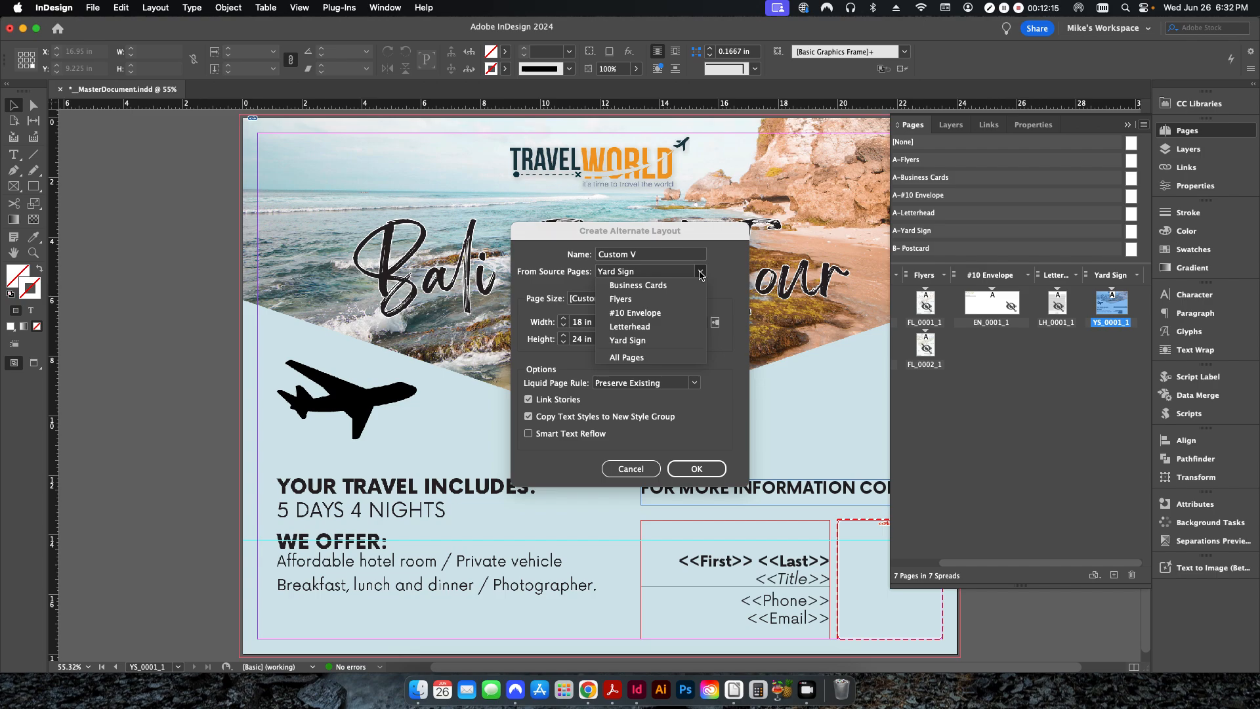
pyautogui.click(637, 285)
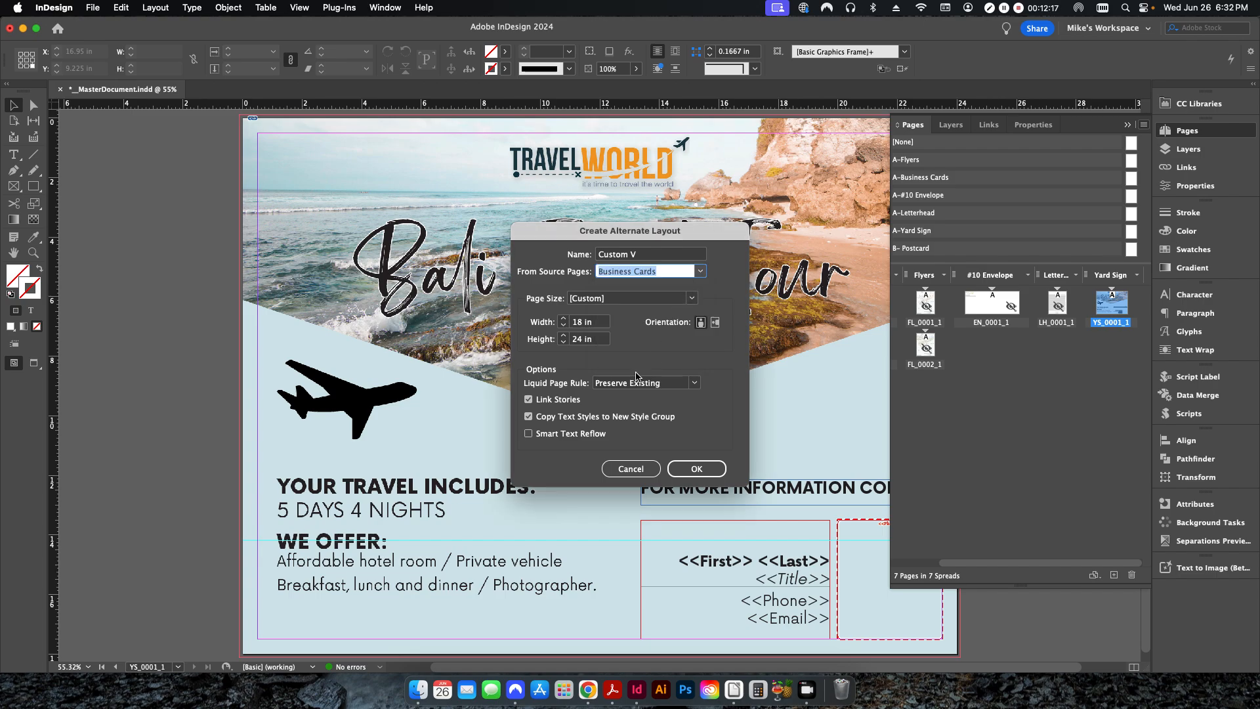
pyautogui.click(561, 325)
pyautogui.write('8.5')
pyautogui.press('Tab')
pyautogui.write('5.')
pyautogui.click(697, 469)
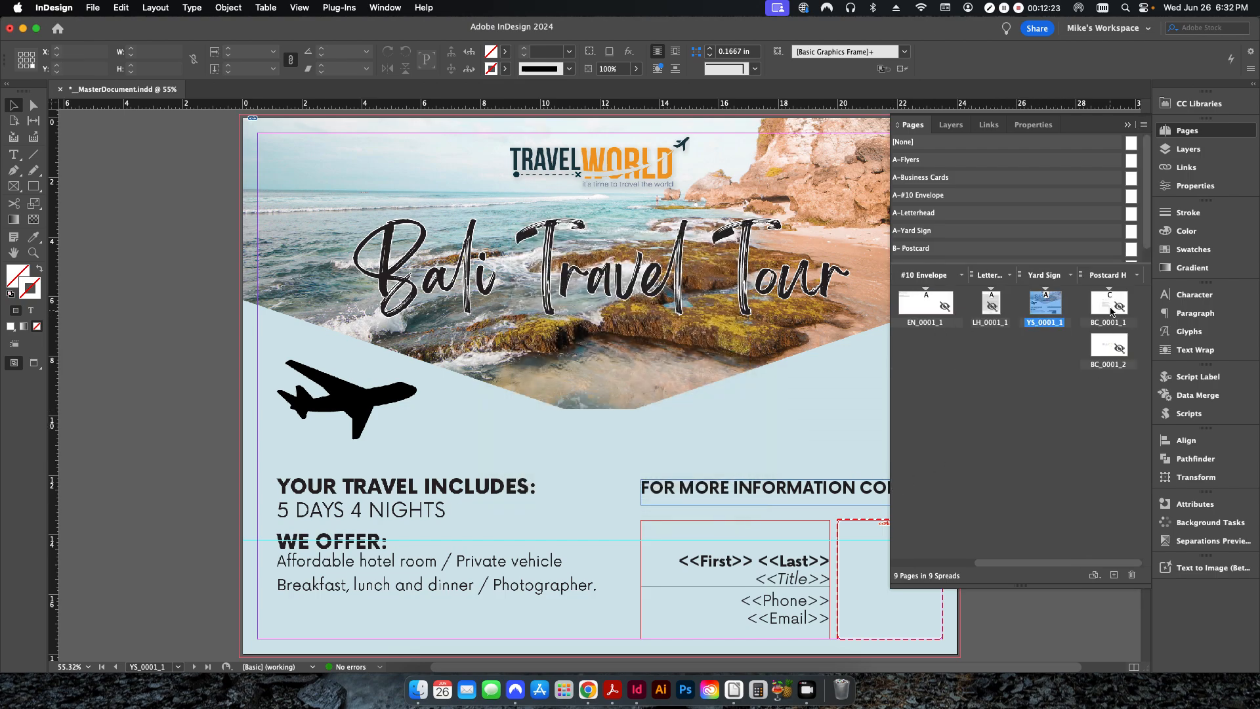
# Compare the new postcard layout's BC_0001_1 page with the original business card page.
pyautogui.doubleClick(1111, 308)
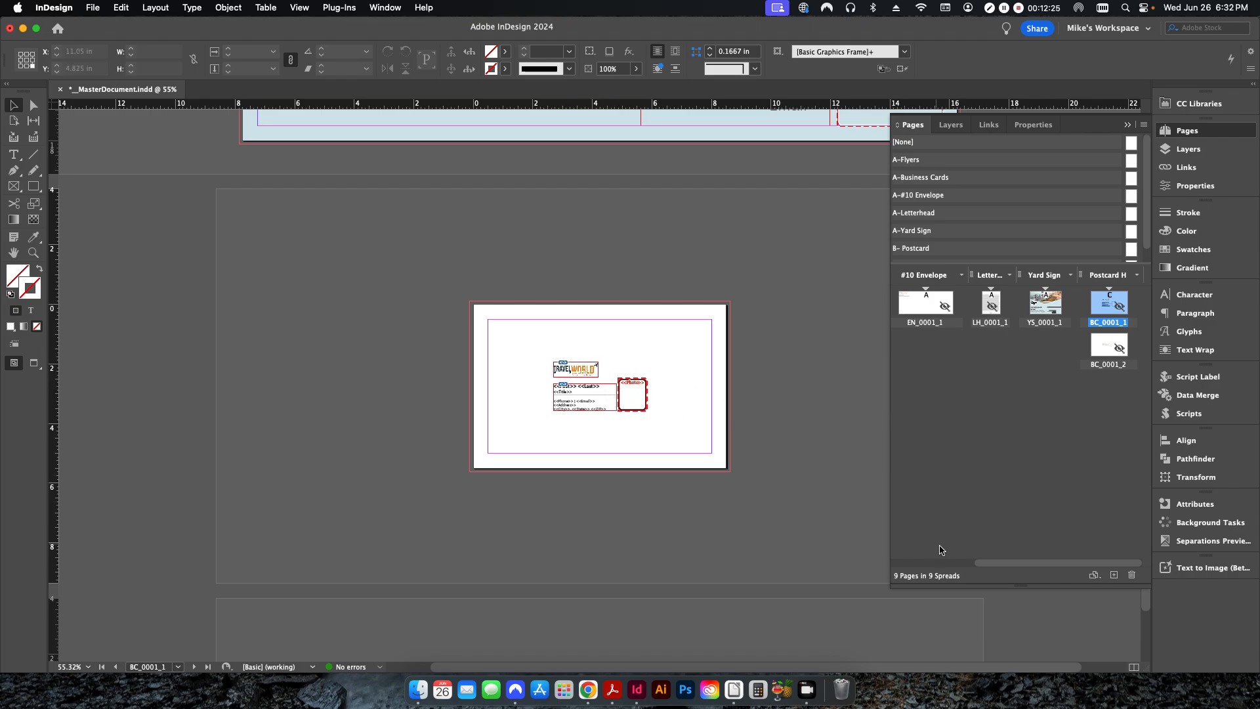
pyautogui.click(951, 563)
pyautogui.doubleClick(924, 304)
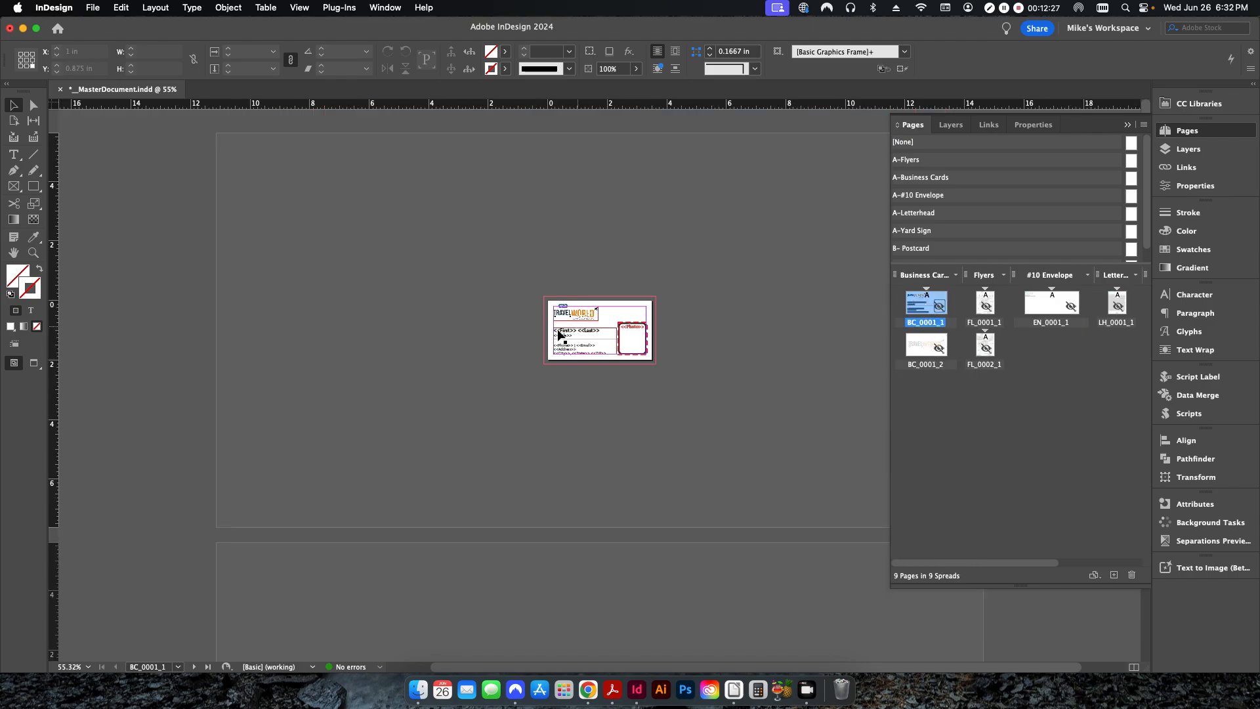
pyautogui.press('super+0')
pyautogui.moveTo(960, 563); pyautogui.dragTo(1074, 564)
pyautogui.doubleClick(1115, 310)
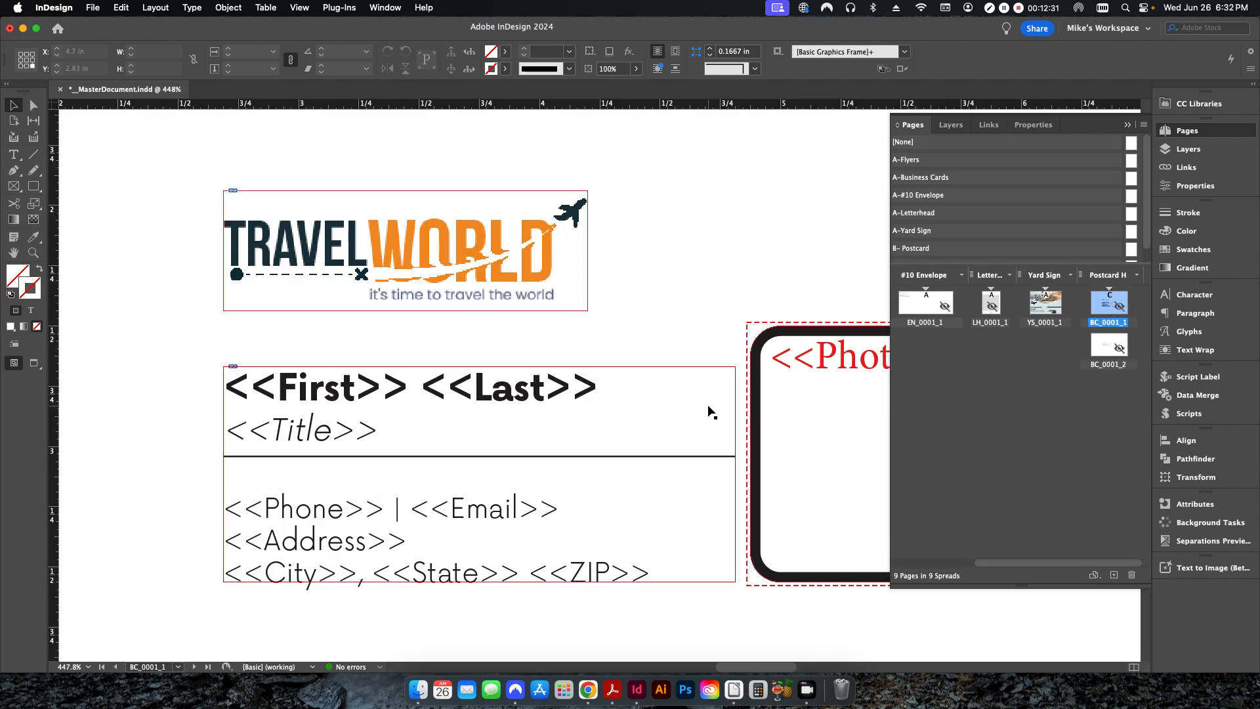
pyautogui.press('super+minus')
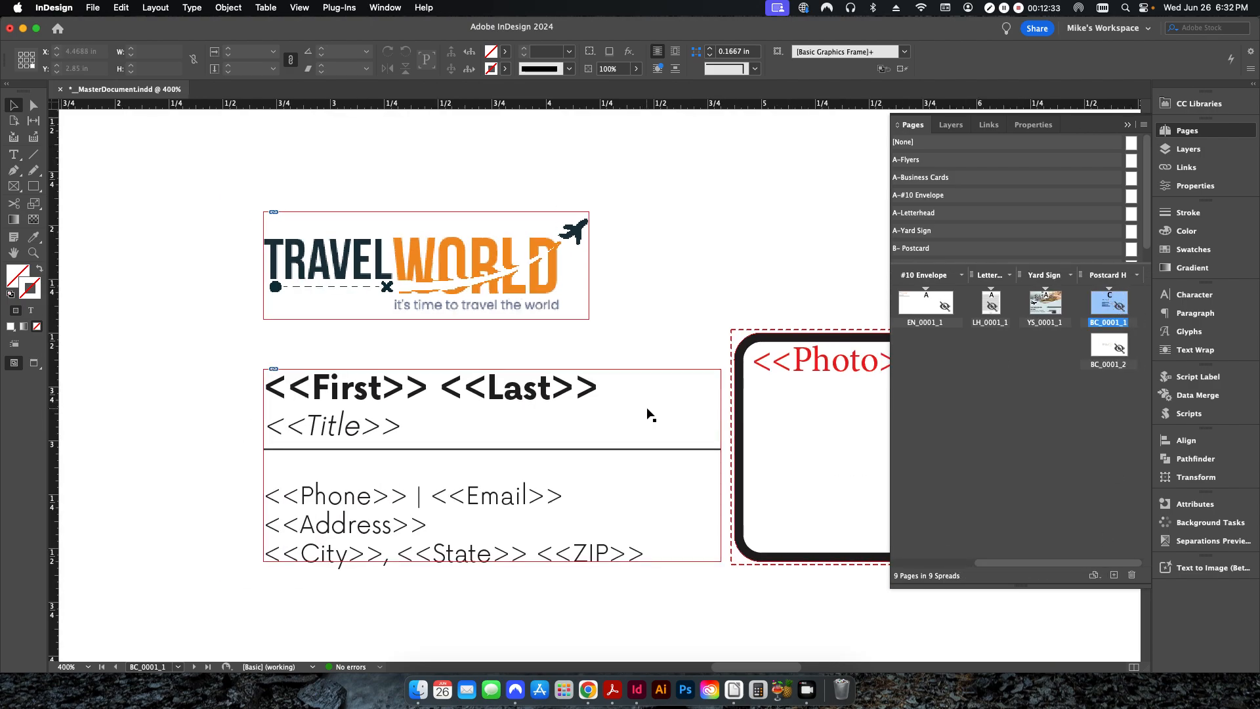
pyautogui.press('super+0')
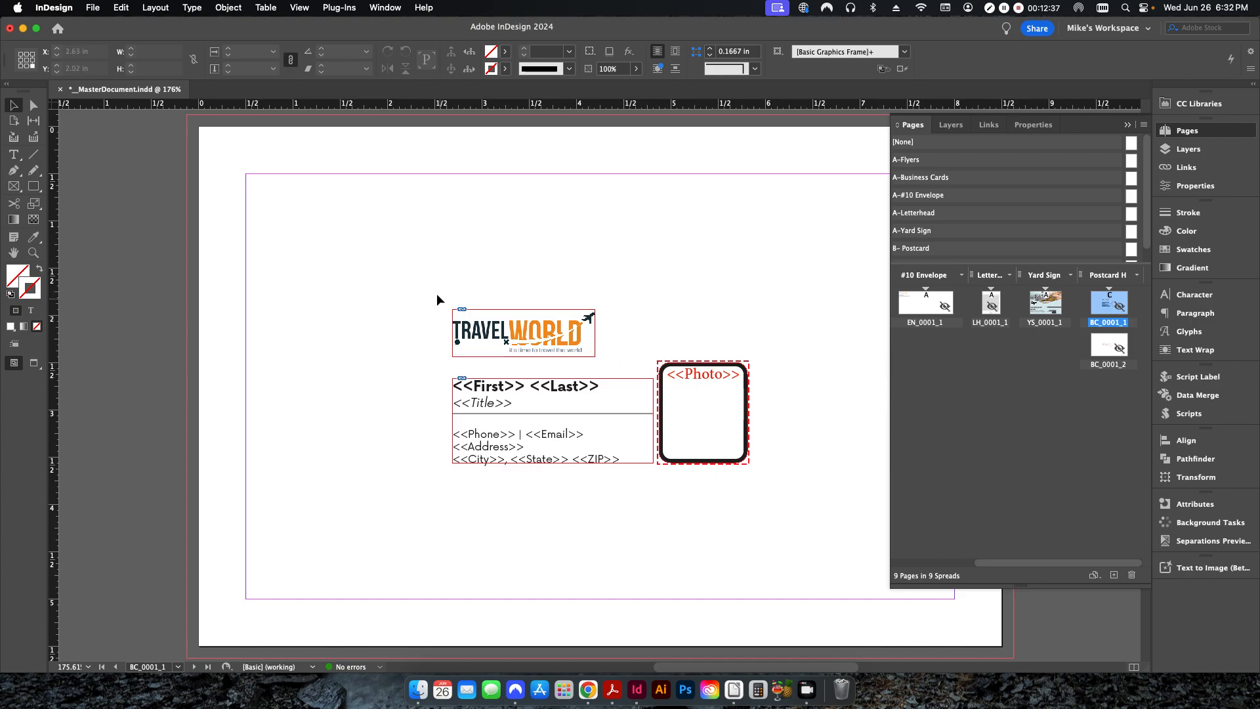
pyautogui.moveTo(480, 272); pyautogui.dragTo(898, 498)
# Open flyer page FL_0001_1, select its placed artwork and examine its link information.
pyautogui.click(966, 562)
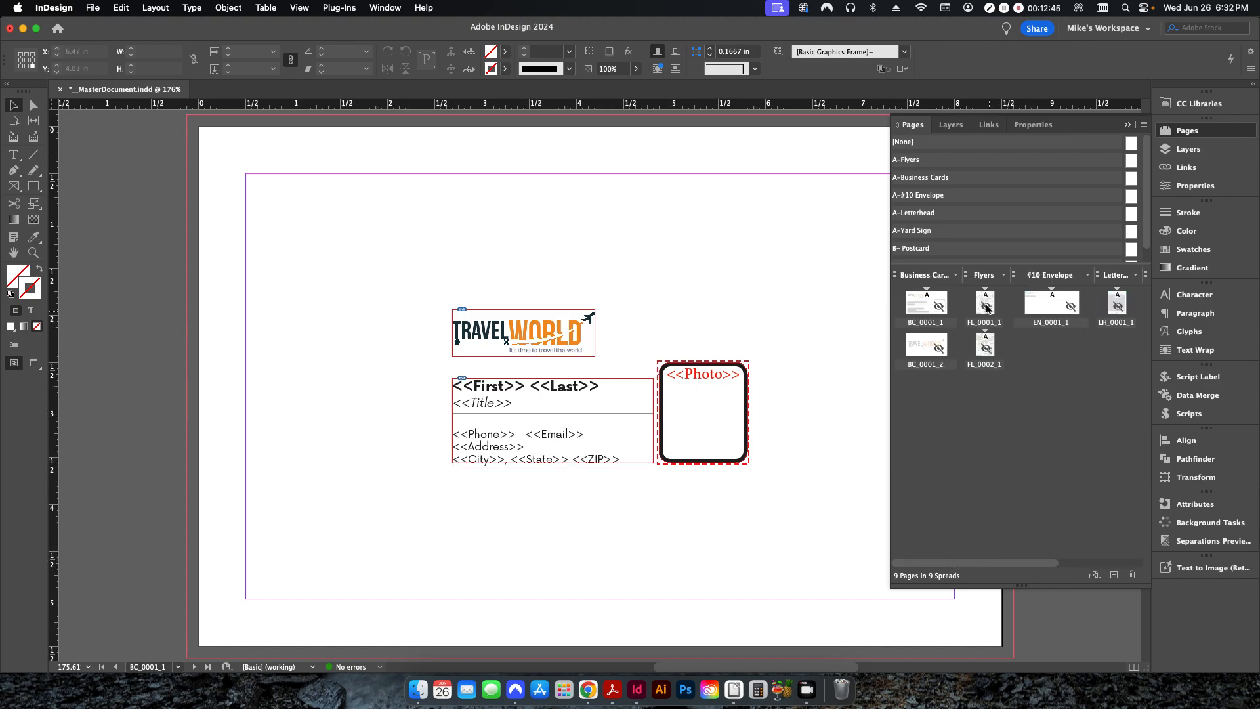
pyautogui.doubleClick(986, 305)
pyautogui.press('super+0')
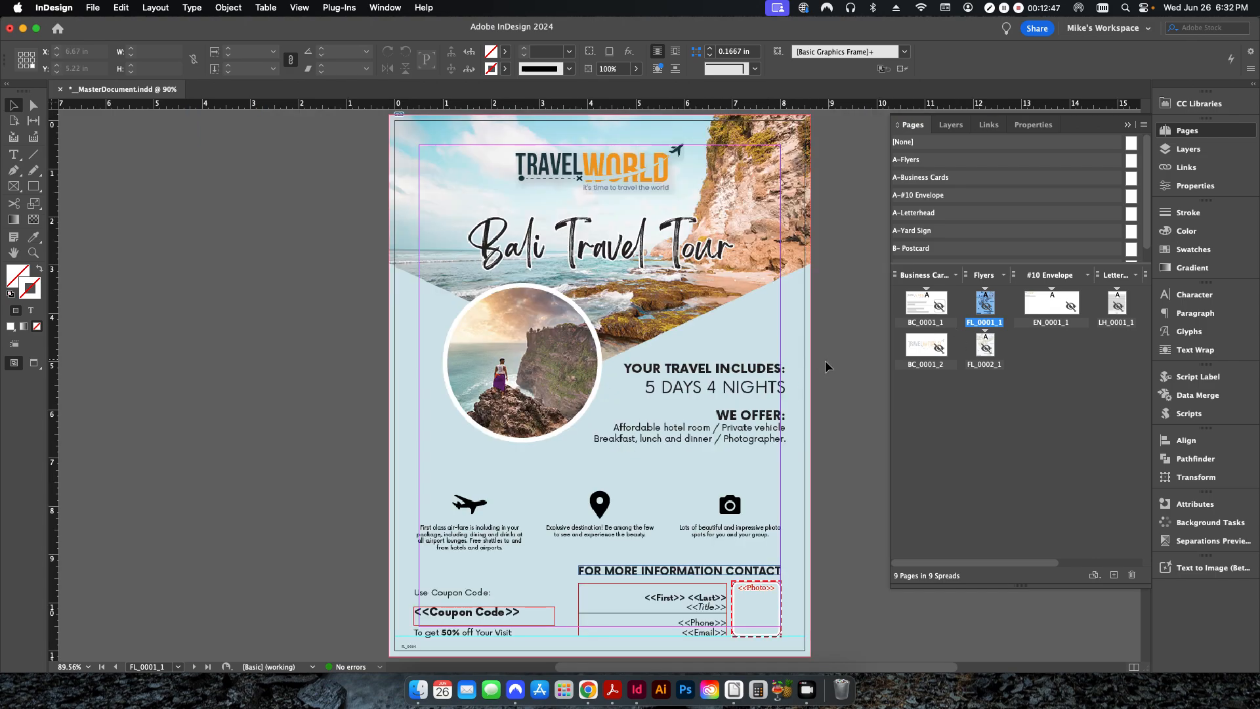
pyautogui.click(695, 313)
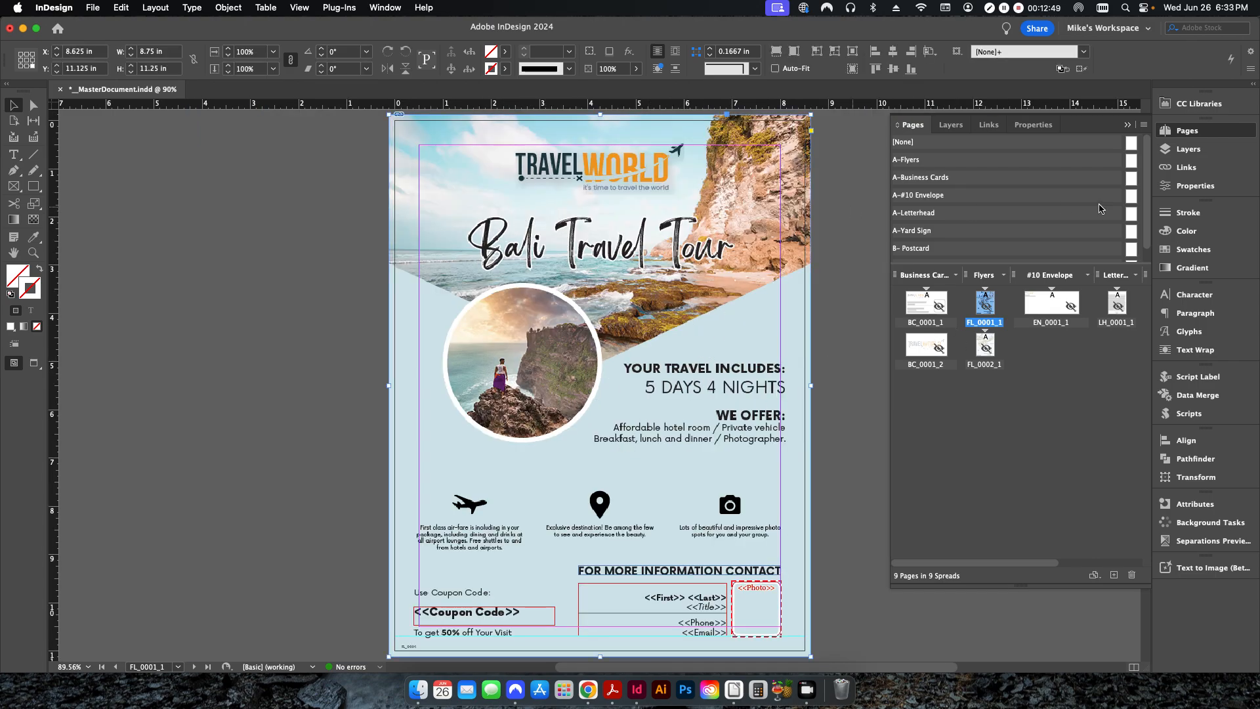
pyautogui.click(1205, 164)
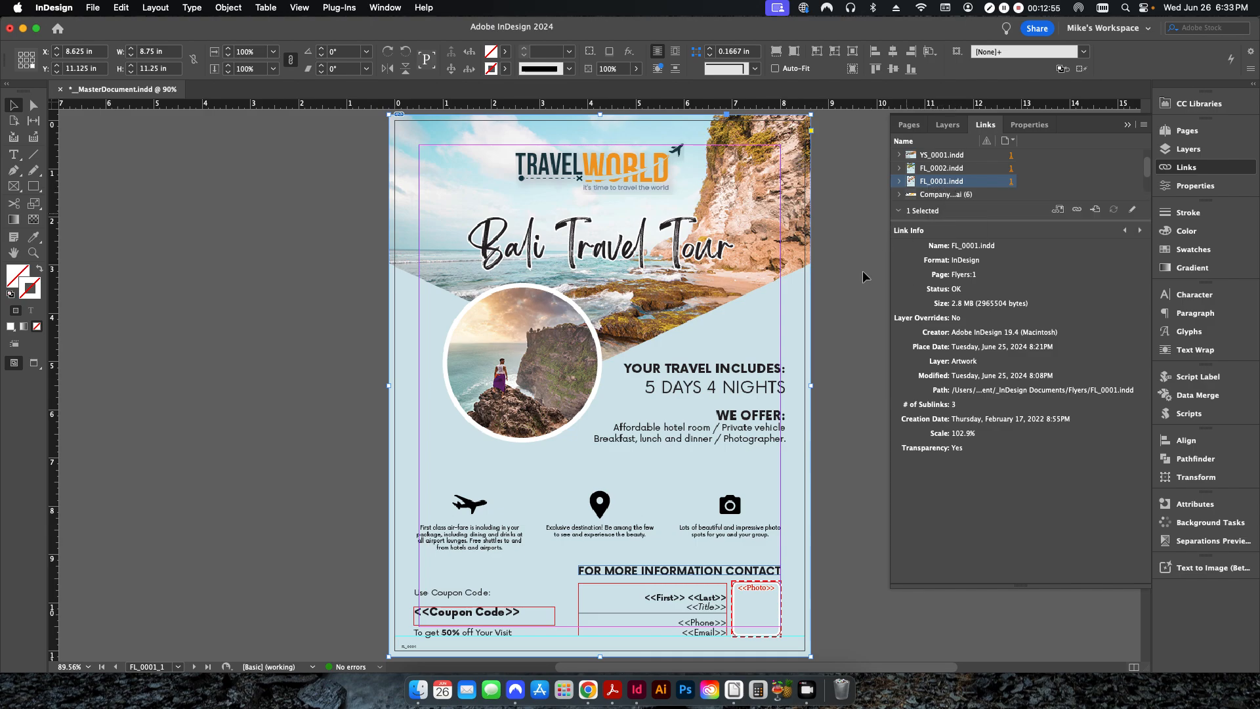
# Switch to Finder to locate FL_0001.indd in the Flyers folder, return to InDesign and deselect the artwork.
pyautogui.click(418, 689)
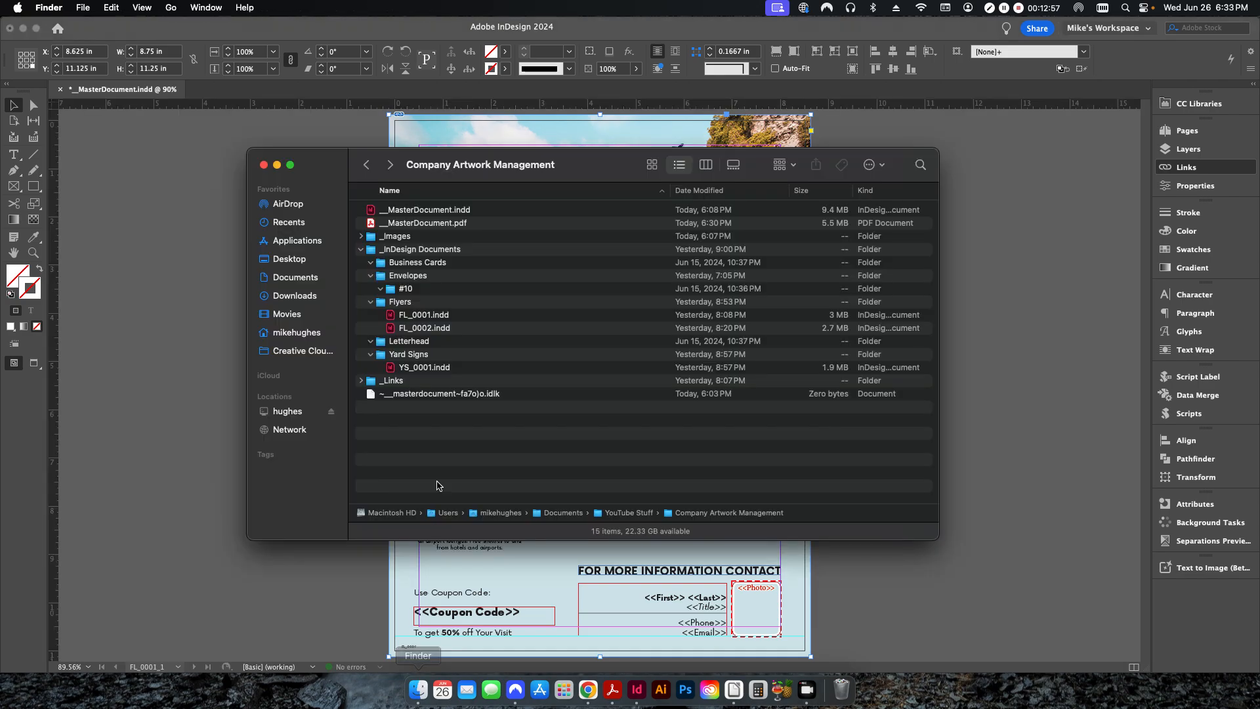
pyautogui.click(403, 318)
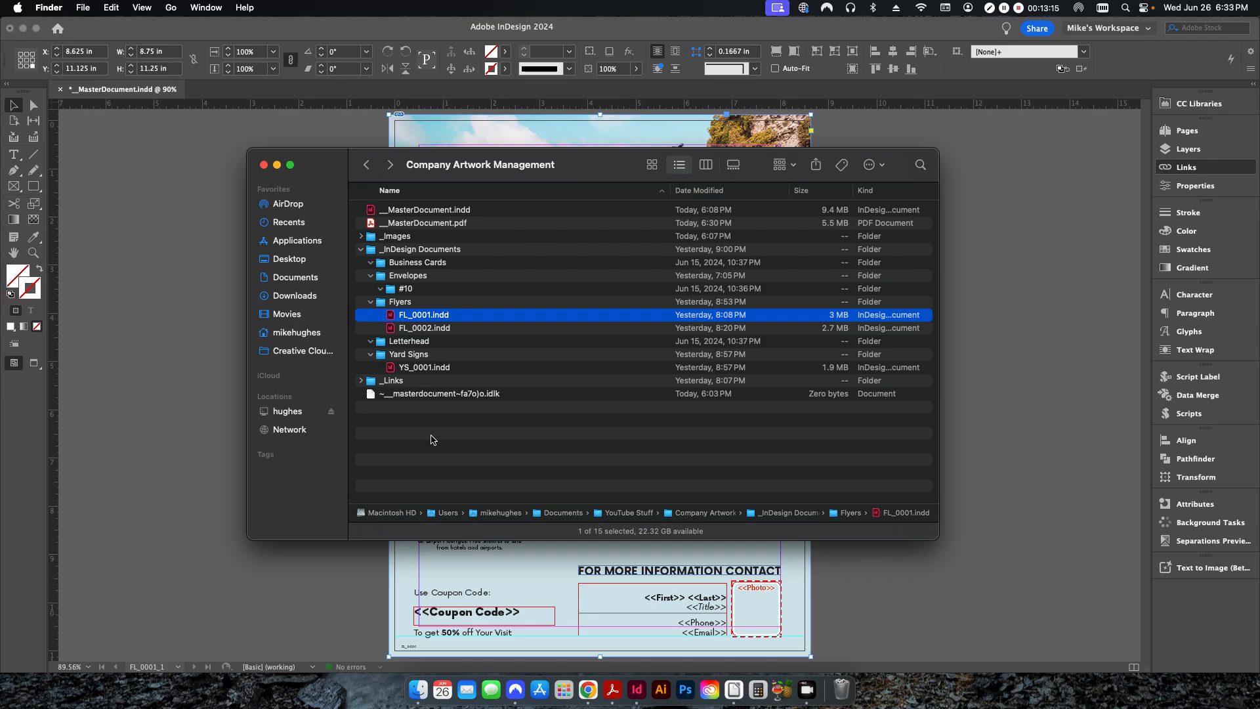
pyautogui.click(200, 342)
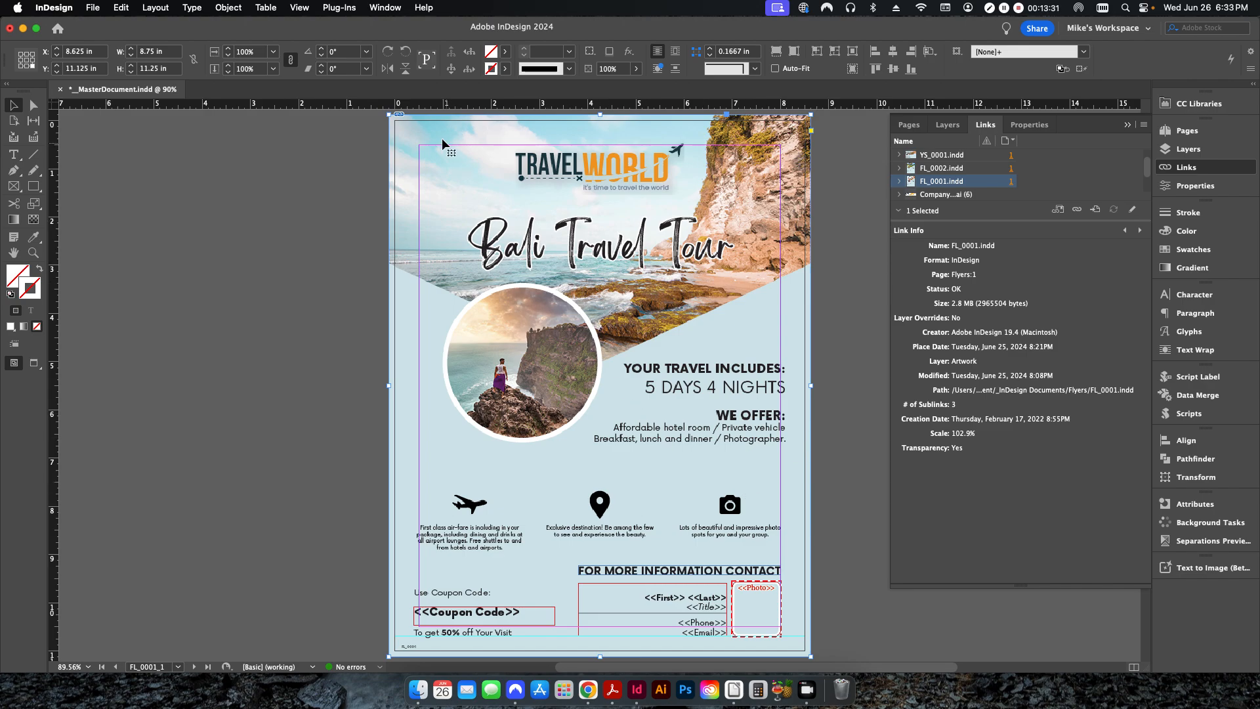
pyautogui.click(857, 480)
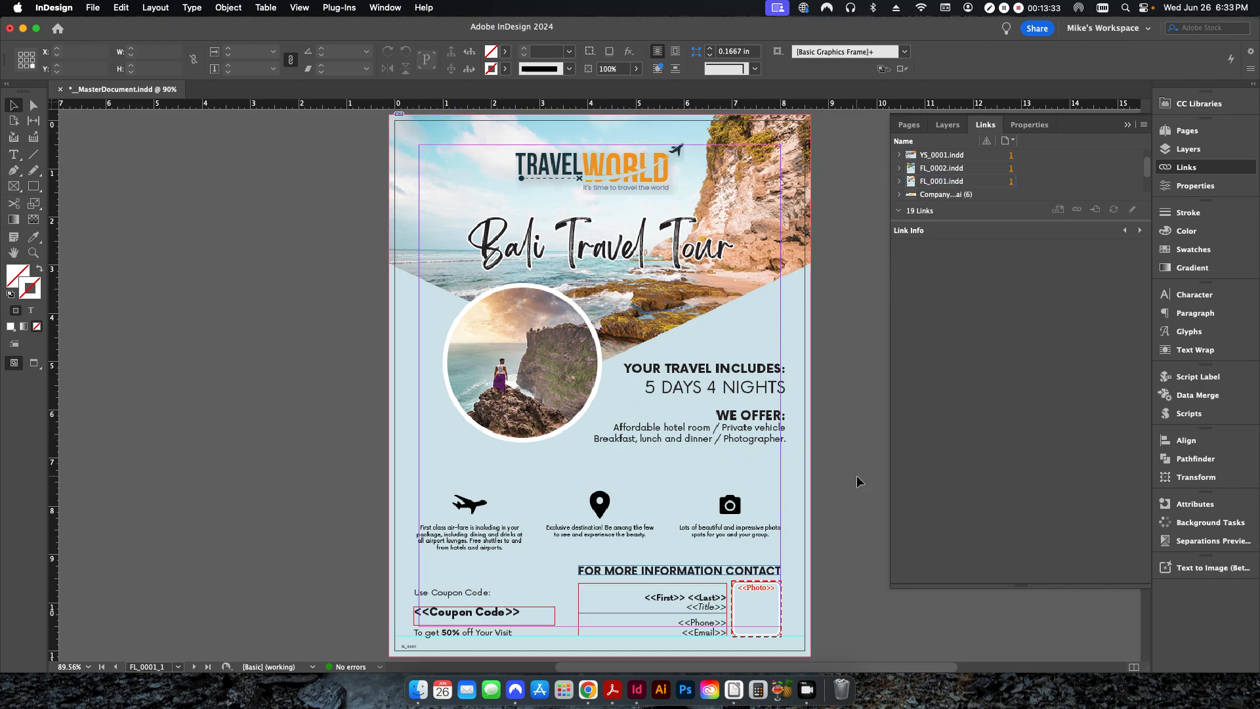
# Review the numbering and section options of flyer page FL_0002_1 without changing them.
pyautogui.click(1187, 131)
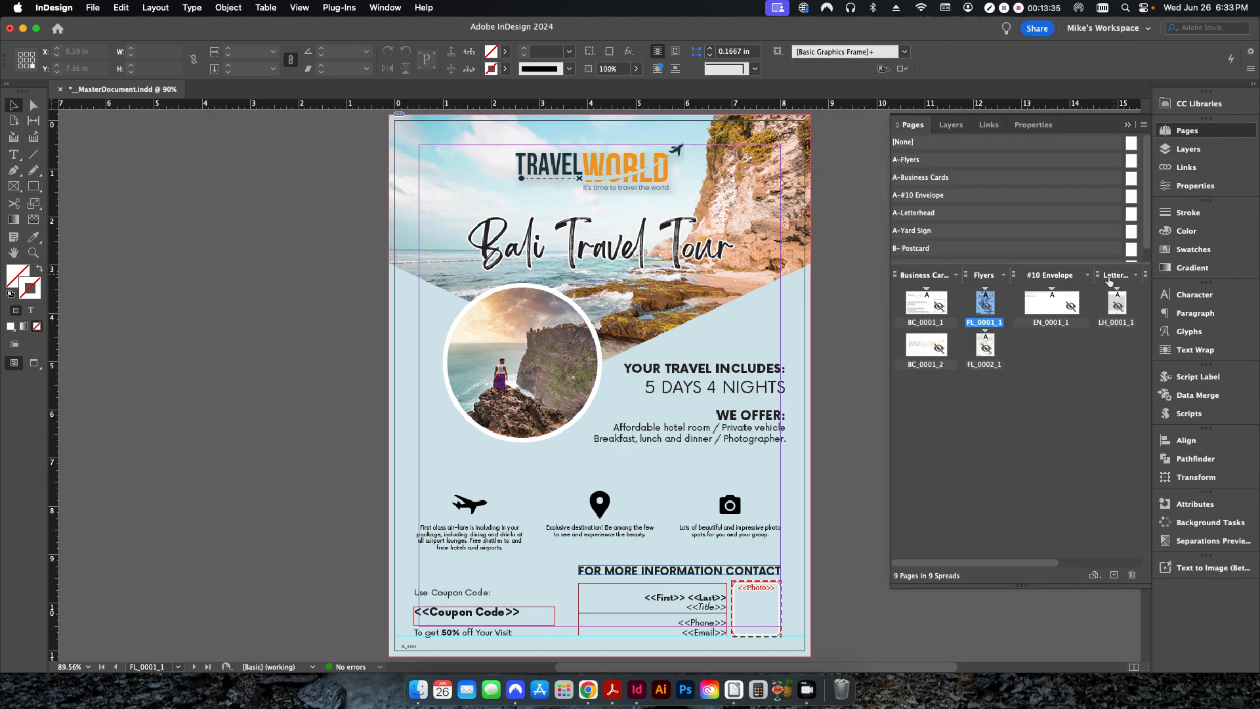
pyautogui.moveTo(999, 564); pyautogui.dragTo(947, 562)
pyautogui.click(997, 353)
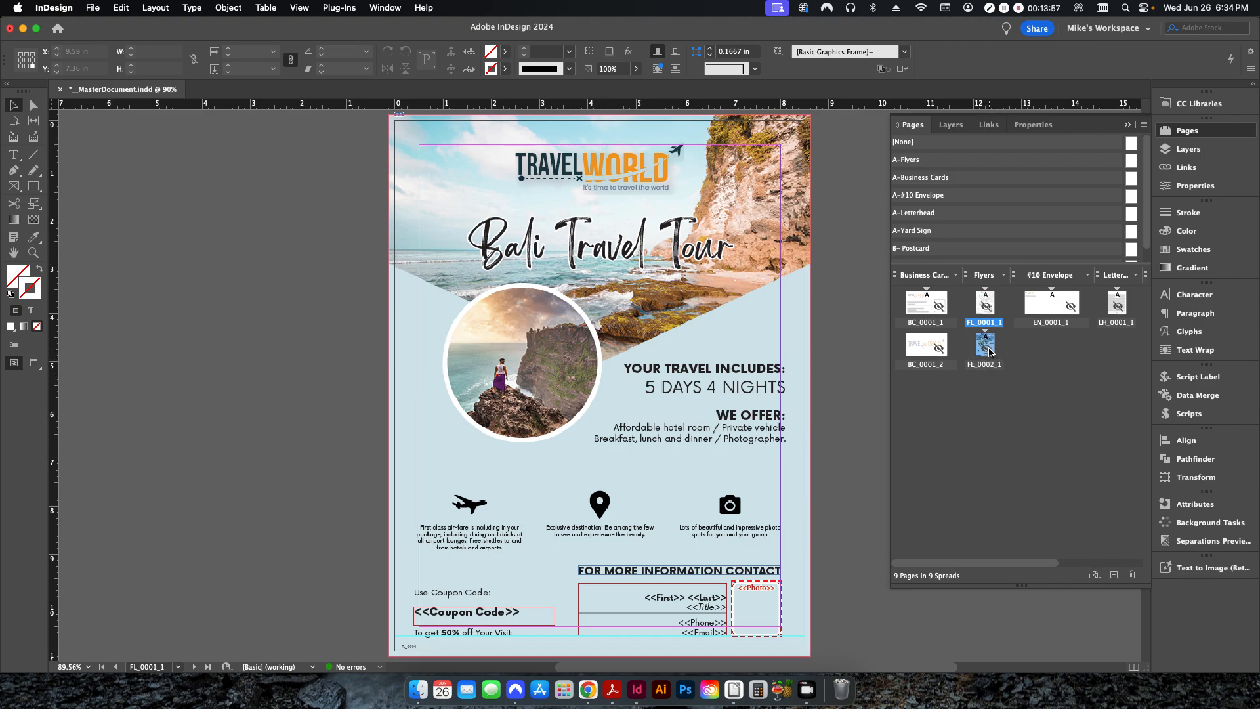
pyautogui.click(1145, 126)
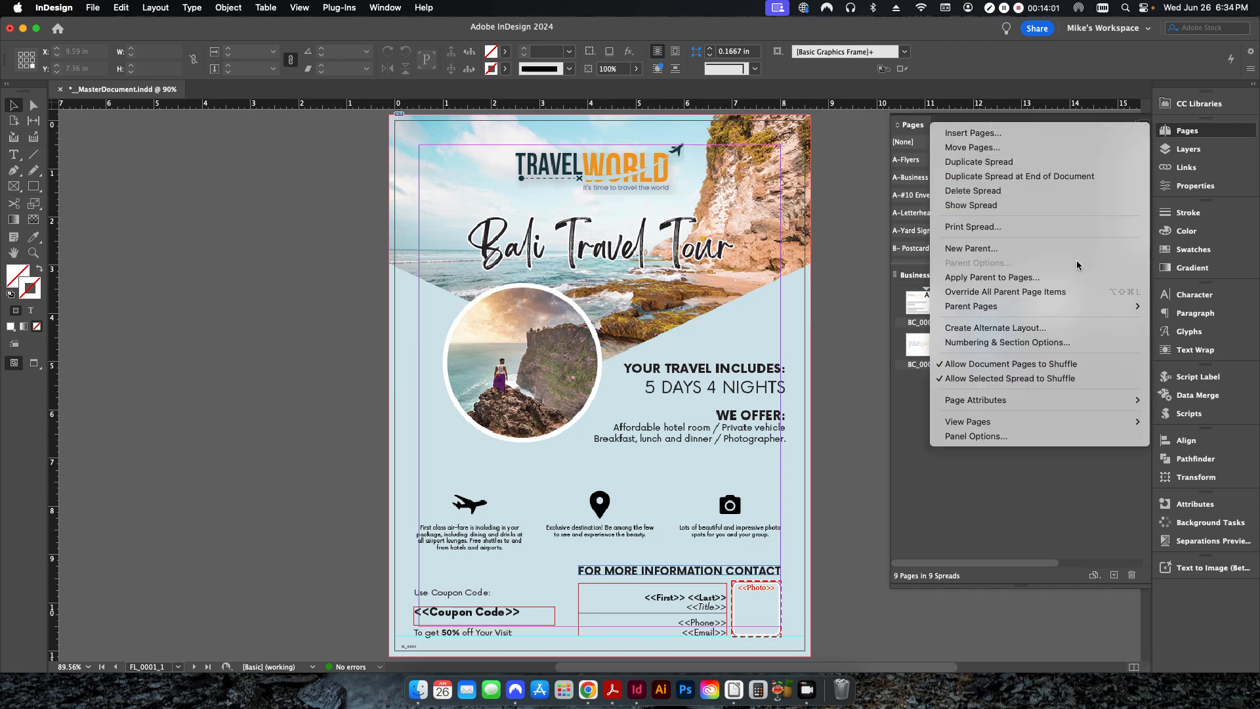
pyautogui.click(1043, 341)
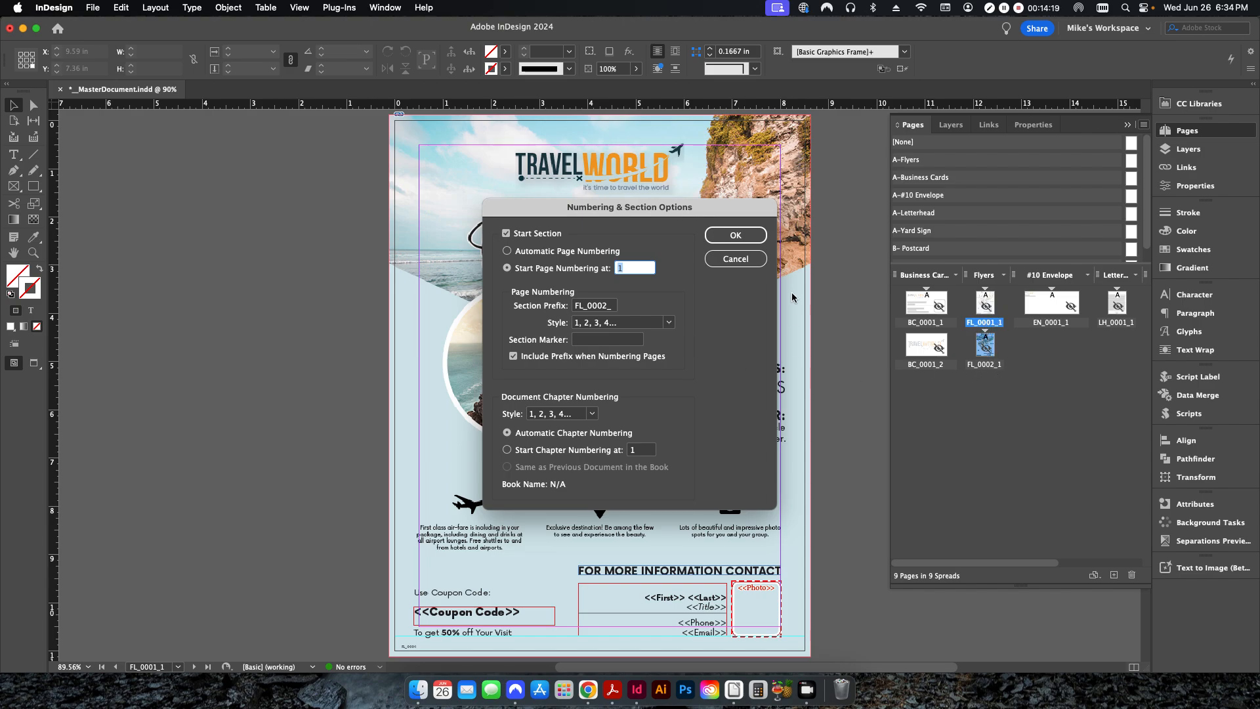
pyautogui.click(736, 258)
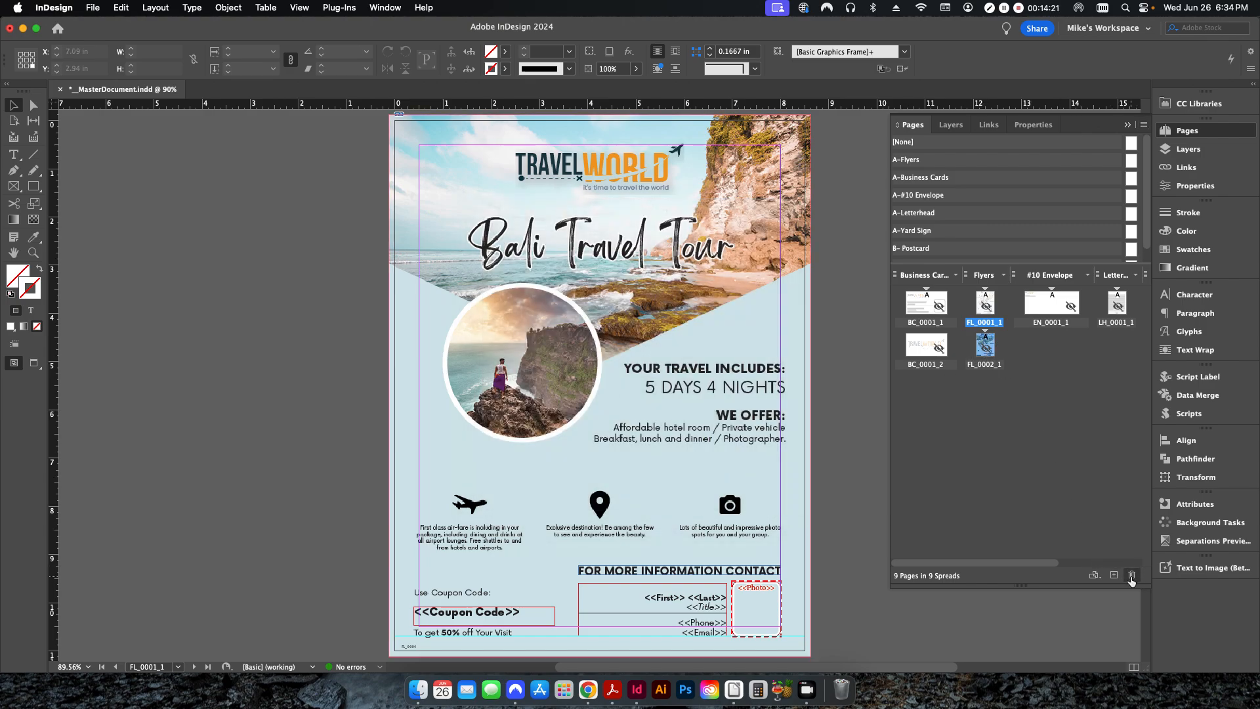
# Add two blank pages below FL_0002_1 in the Flyers layout.
pyautogui.click(1114, 575)
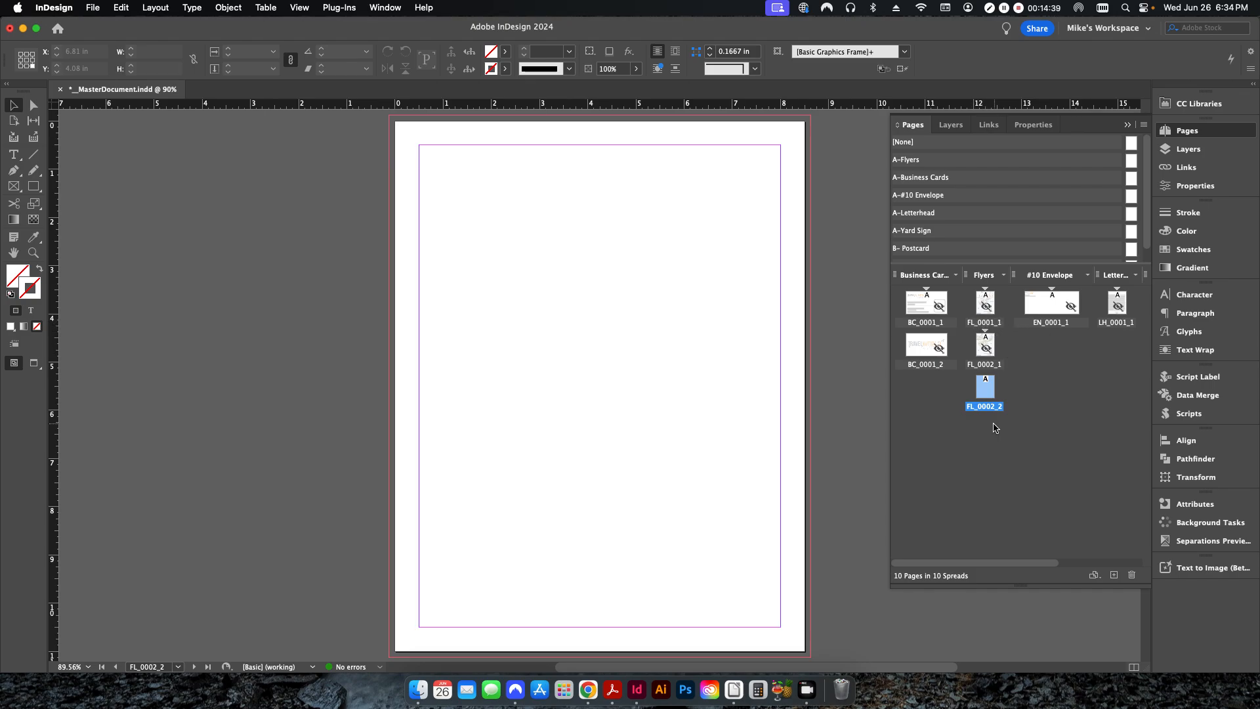
pyautogui.click(1116, 577)
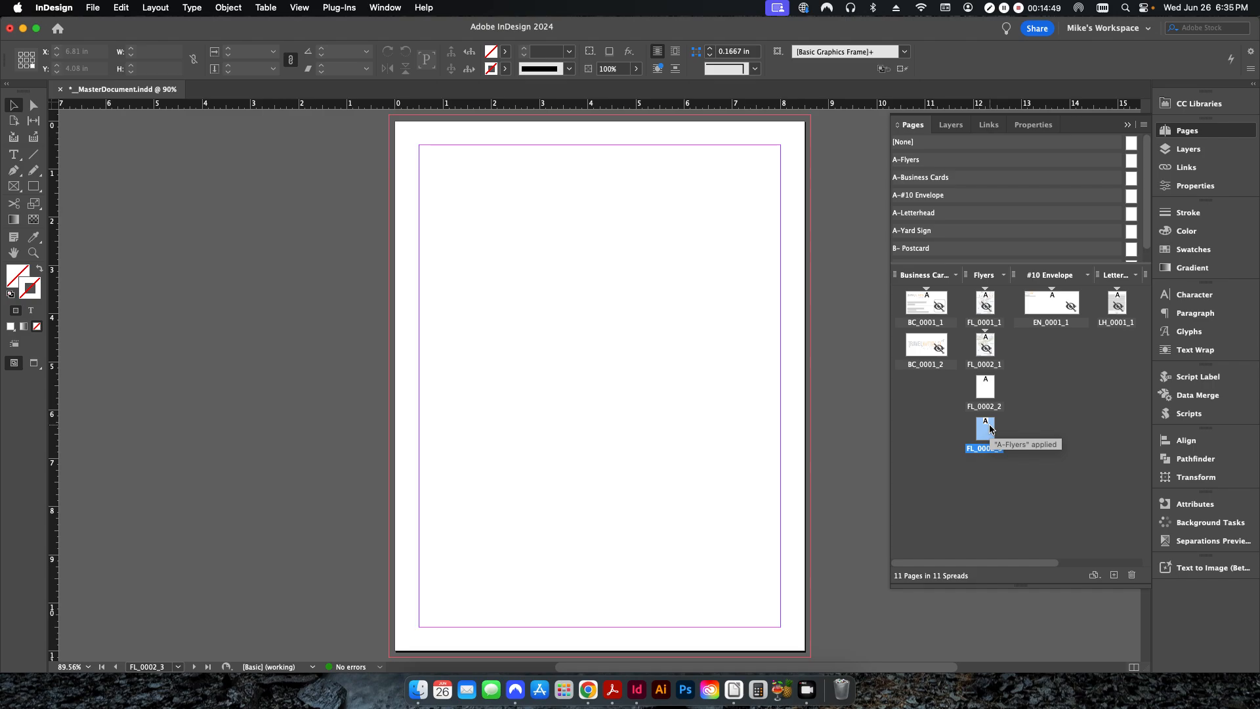
# Start a new section on the last page of the Flyers layout with the section prefix FL_0003.
pyautogui.click(1144, 124)
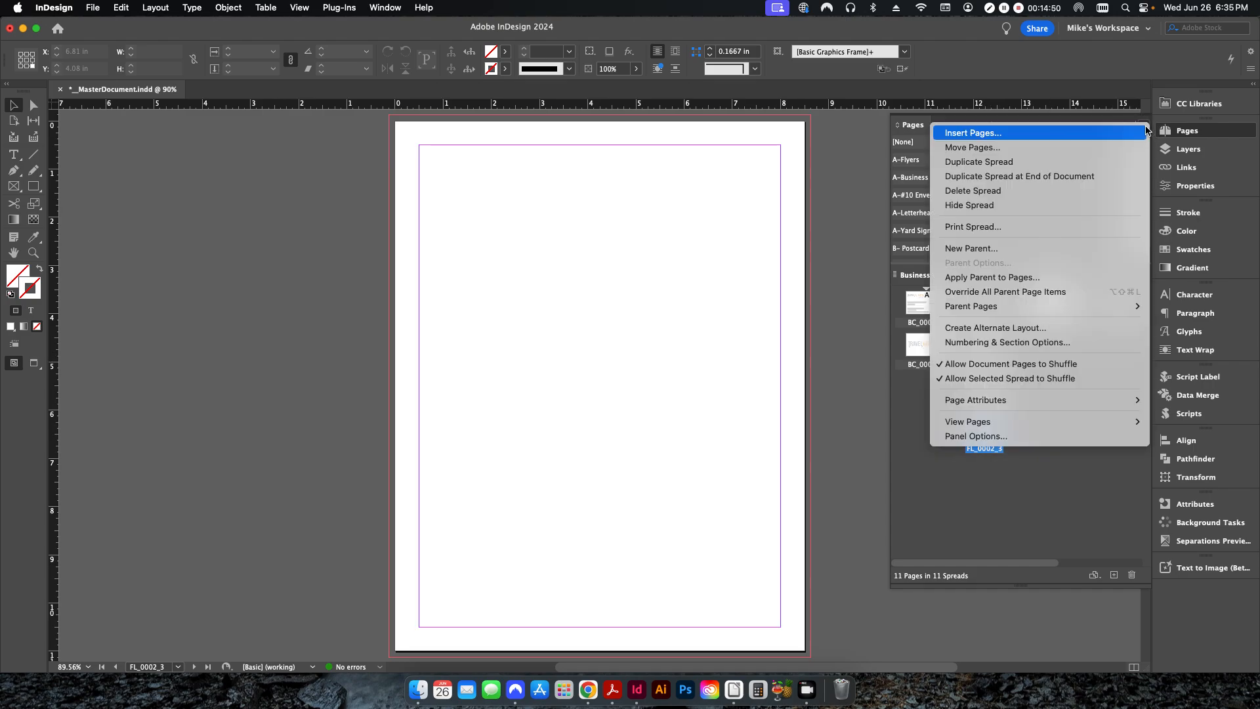
pyautogui.click(1033, 342)
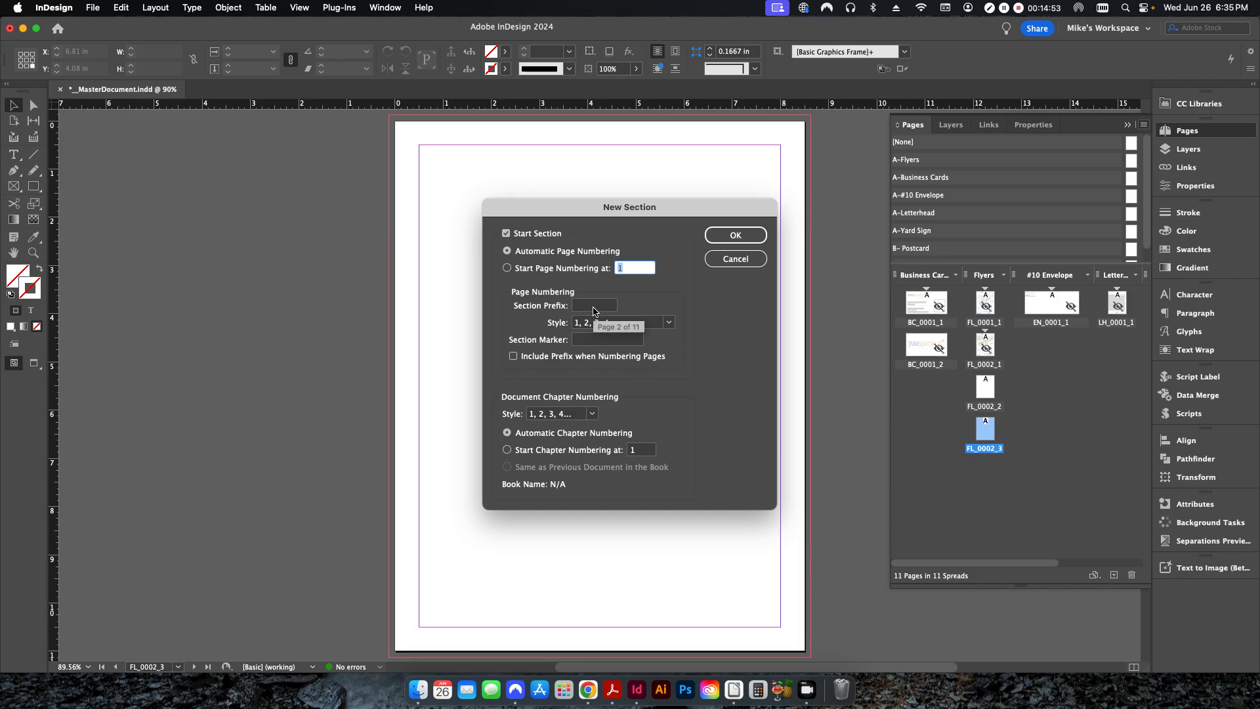
pyautogui.click(593, 308)
pyautogui.write('FL_0003')
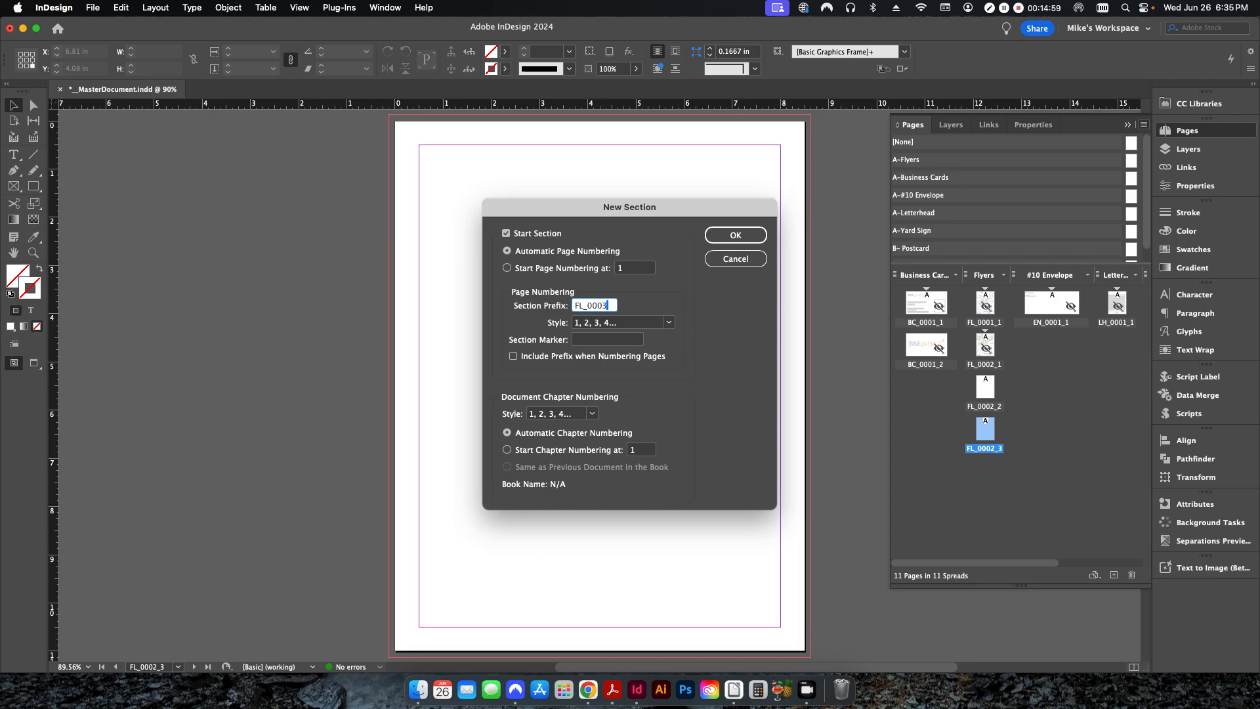
pyautogui.click(735, 235)
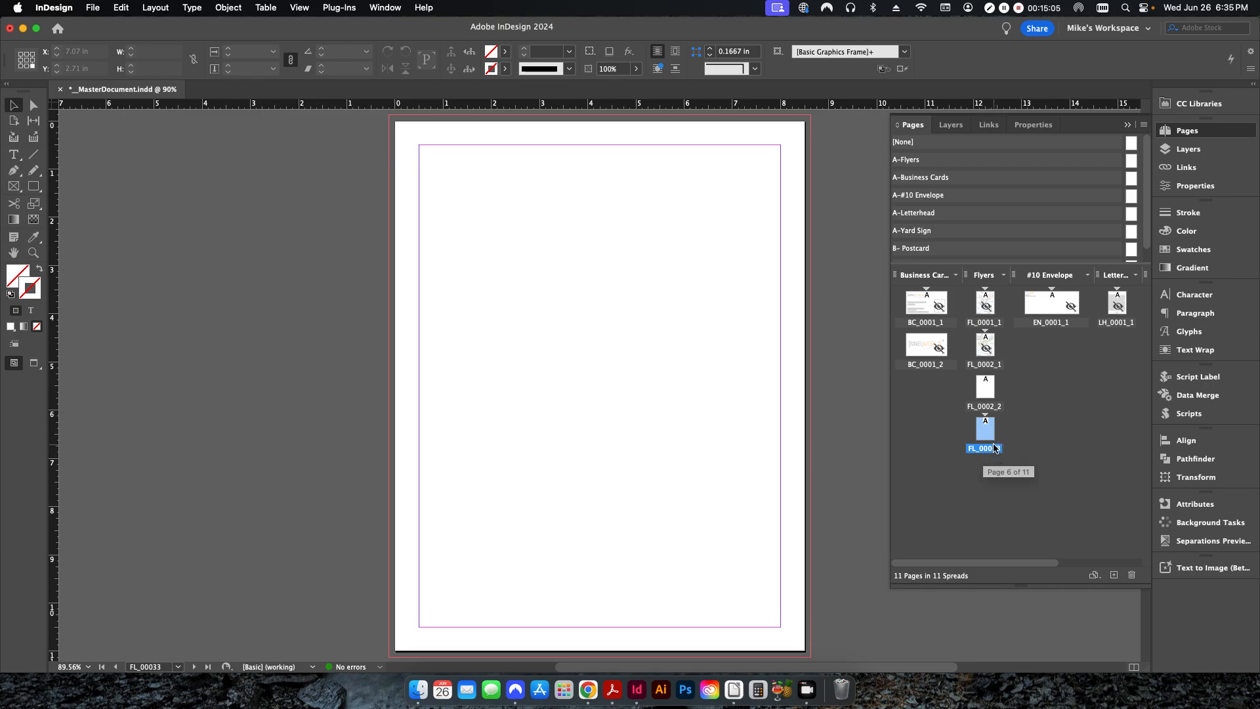
# Correct the last flyer page's section prefix to FL_0003_ with a trailing underscore.
pyautogui.click(1144, 124)
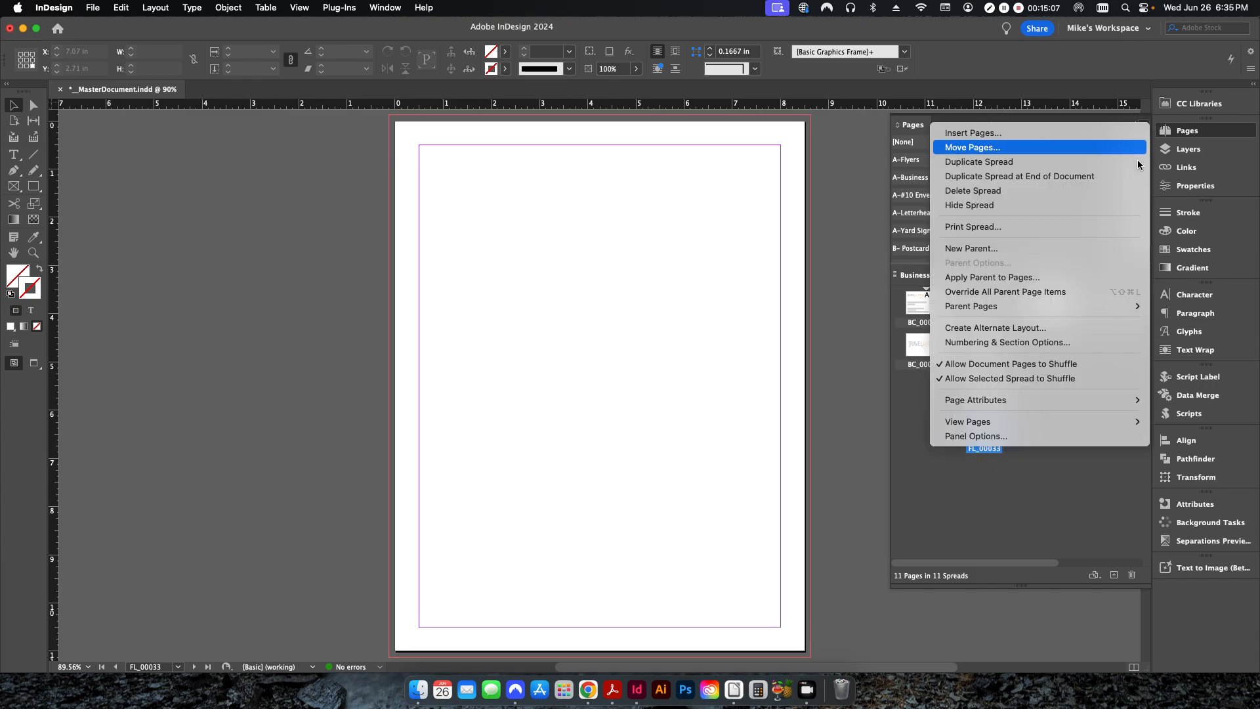
pyautogui.click(984, 378)
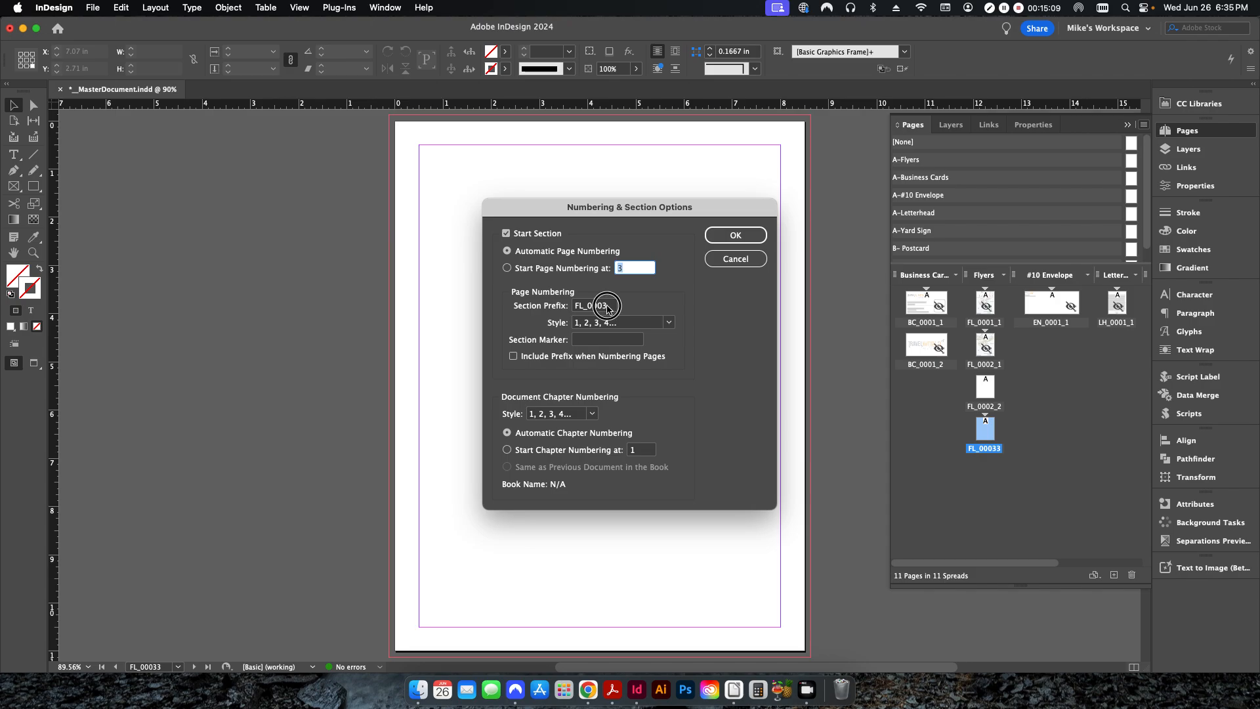
pyautogui.press('Return')
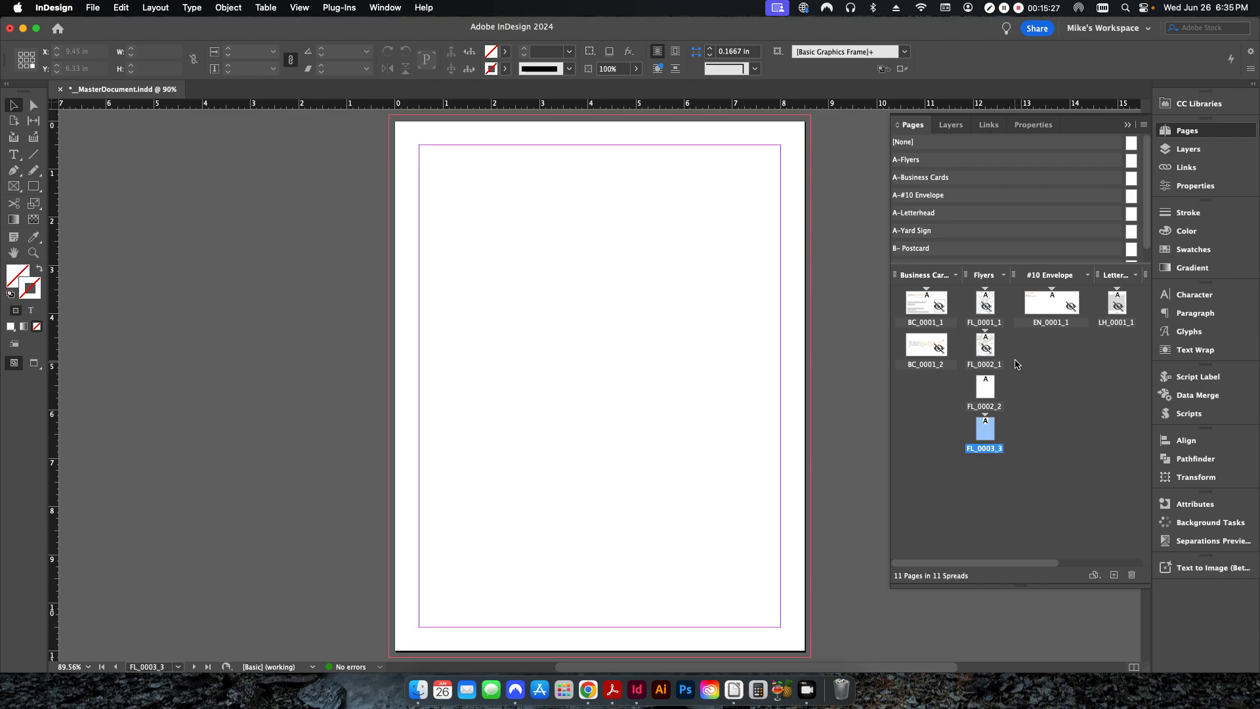
# Show the FL_0001_1 flyer spread and hide the two blank flyer spreads FL_0002_2 and FL_0003_3.
pyautogui.rightClick(985, 306)
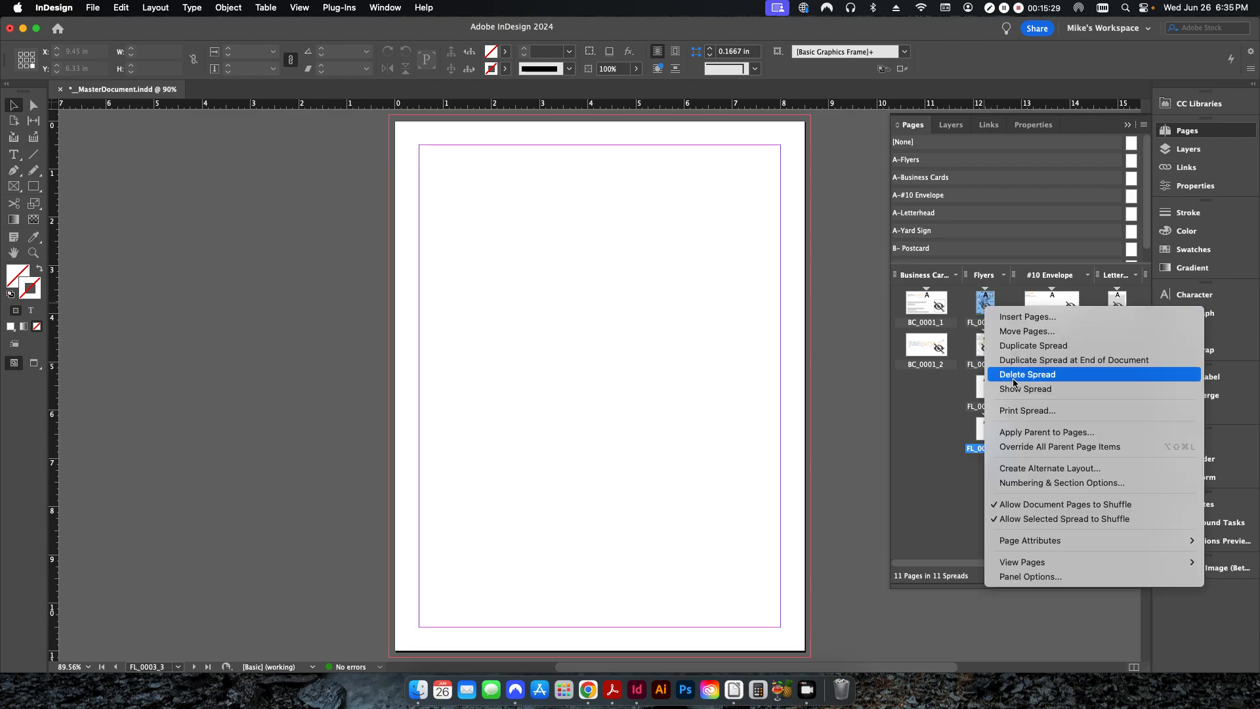
pyautogui.press('Escape')
pyautogui.click(991, 389)
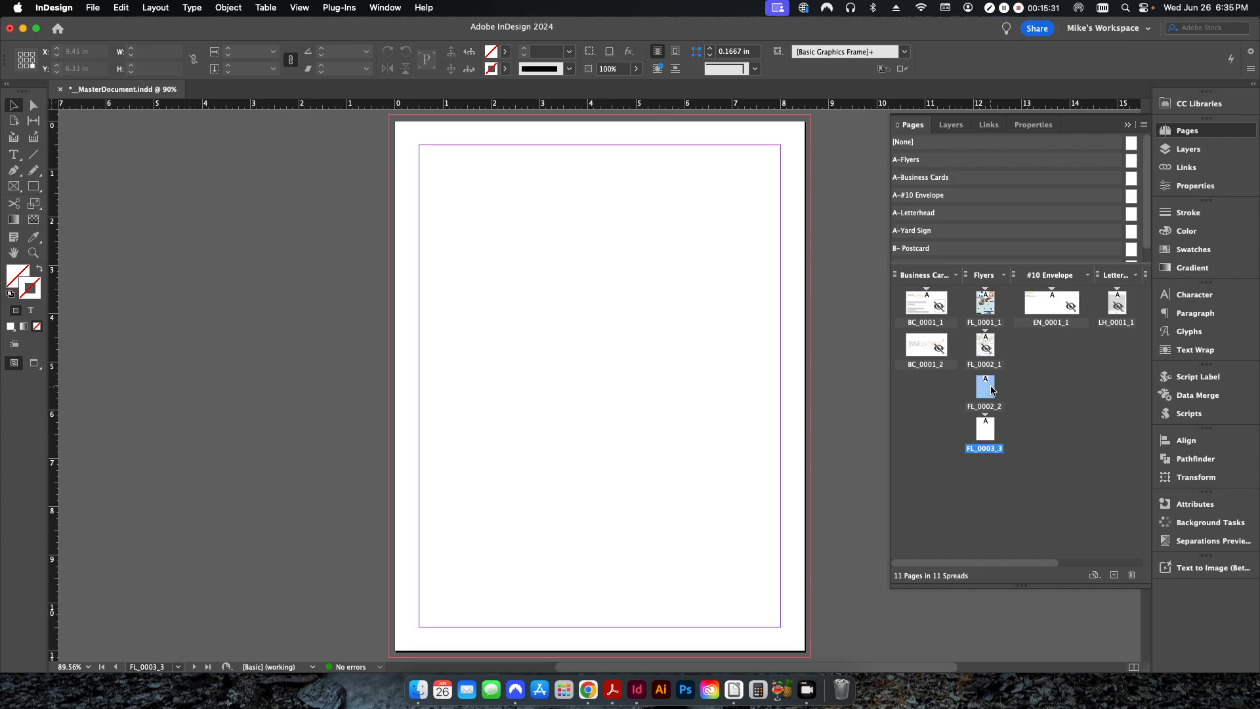
pyautogui.keyDown('shift'); pyautogui.click(983, 419); pyautogui.keyUp('shift')
pyautogui.rightClick(983, 419)
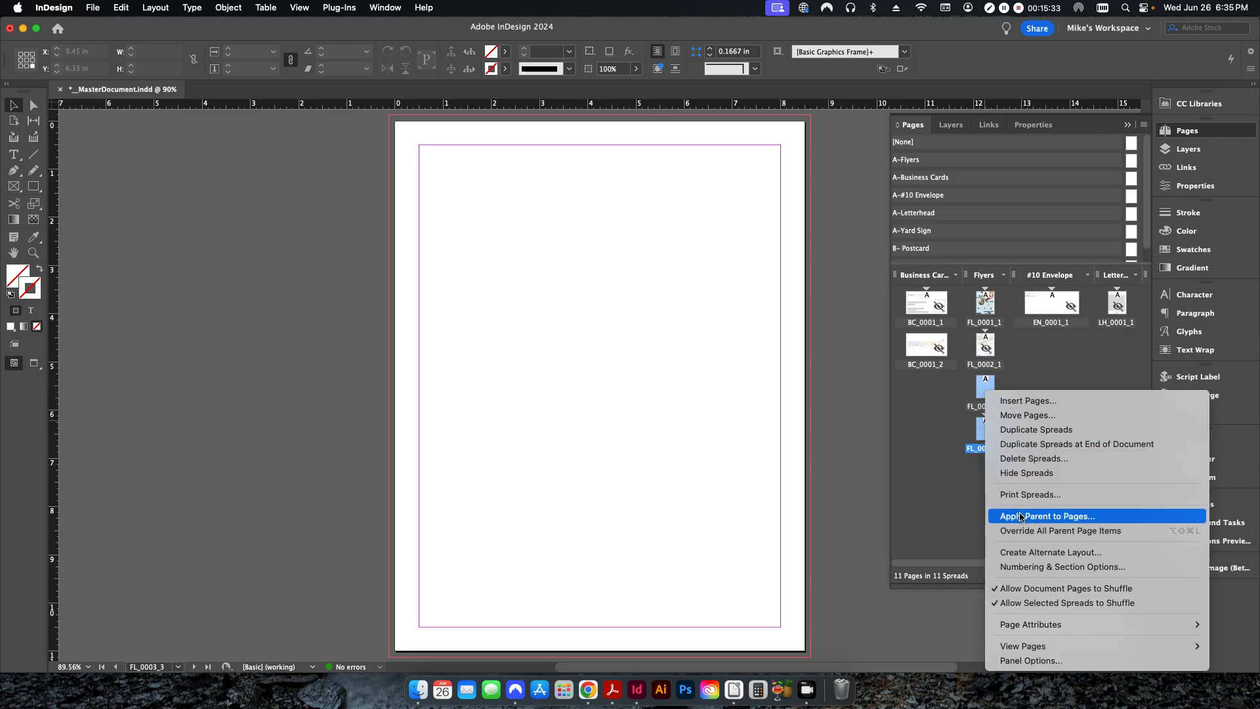
pyautogui.click(1025, 473)
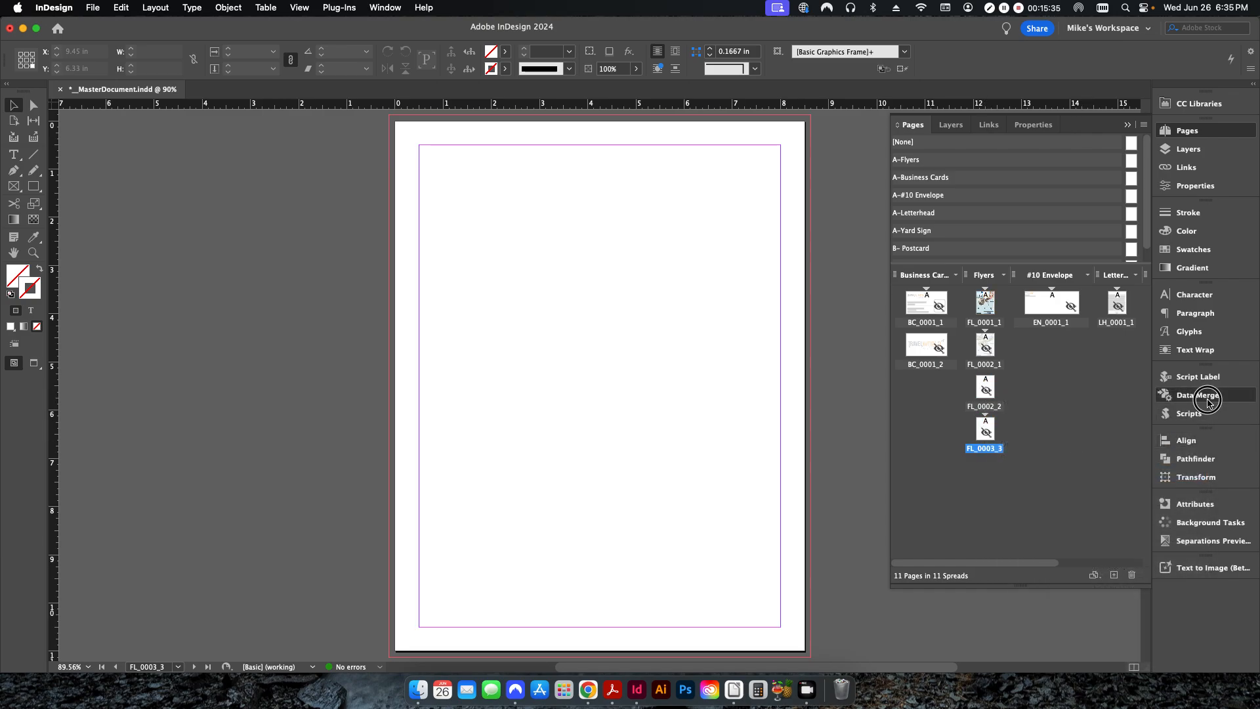
# Review the data merge fields from the employee CSV, return to the page list and open flyer page FL_0001_1.
pyautogui.click(1198, 394)
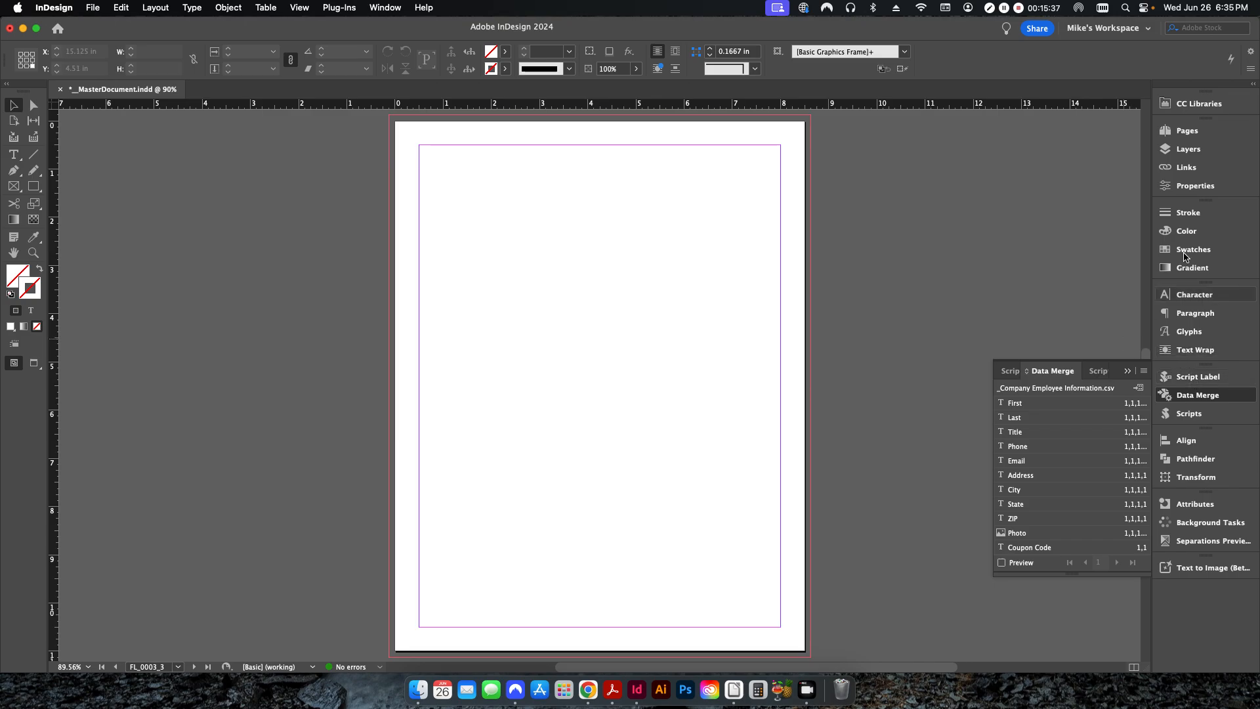
pyautogui.click(1204, 136)
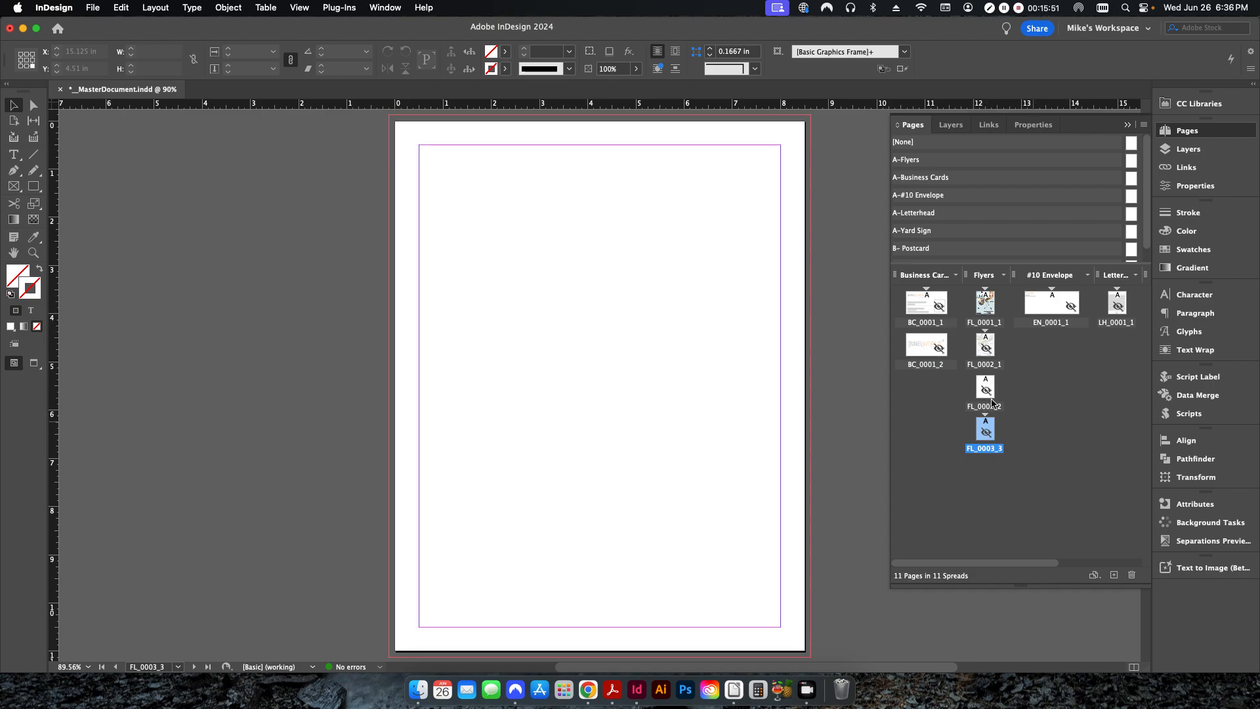
pyautogui.click(1082, 419)
pyautogui.doubleClick(995, 313)
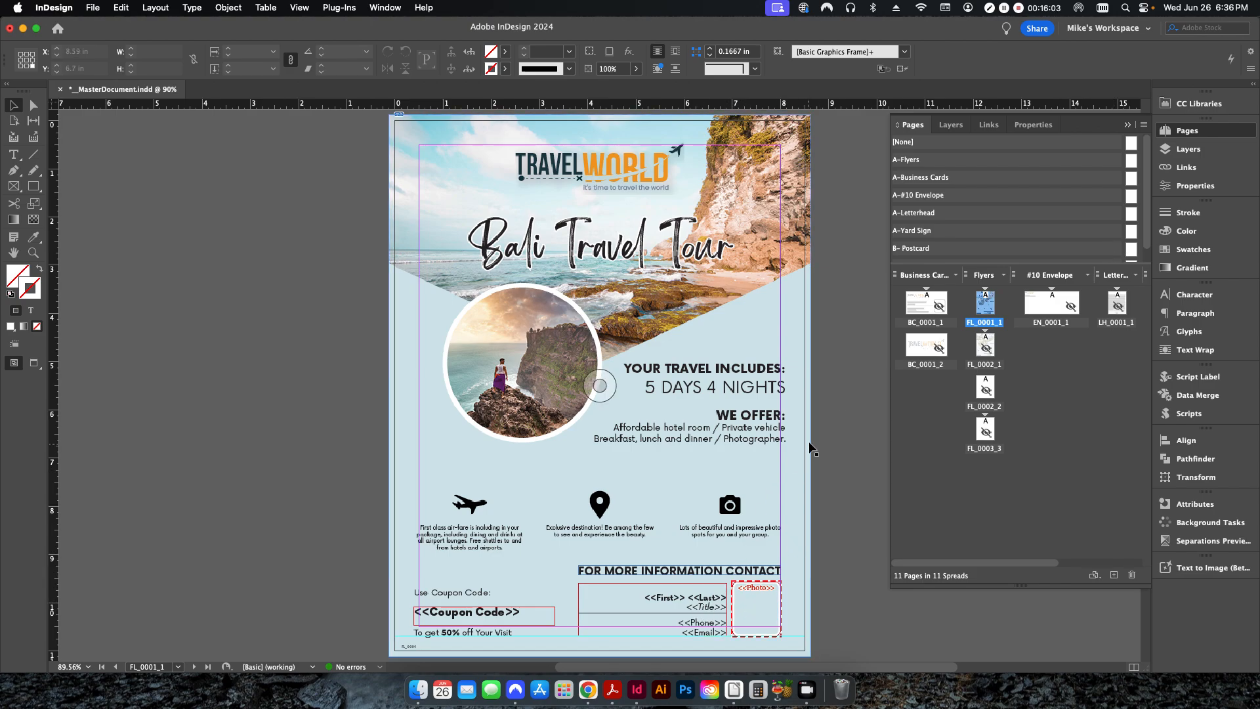
# Look through the parent pages, opening A-Flyers, A-Business Cards, A-#10 Envelope and C-Postcard H to examine their page formats.
pyautogui.scroll(-1, 1064, 188)
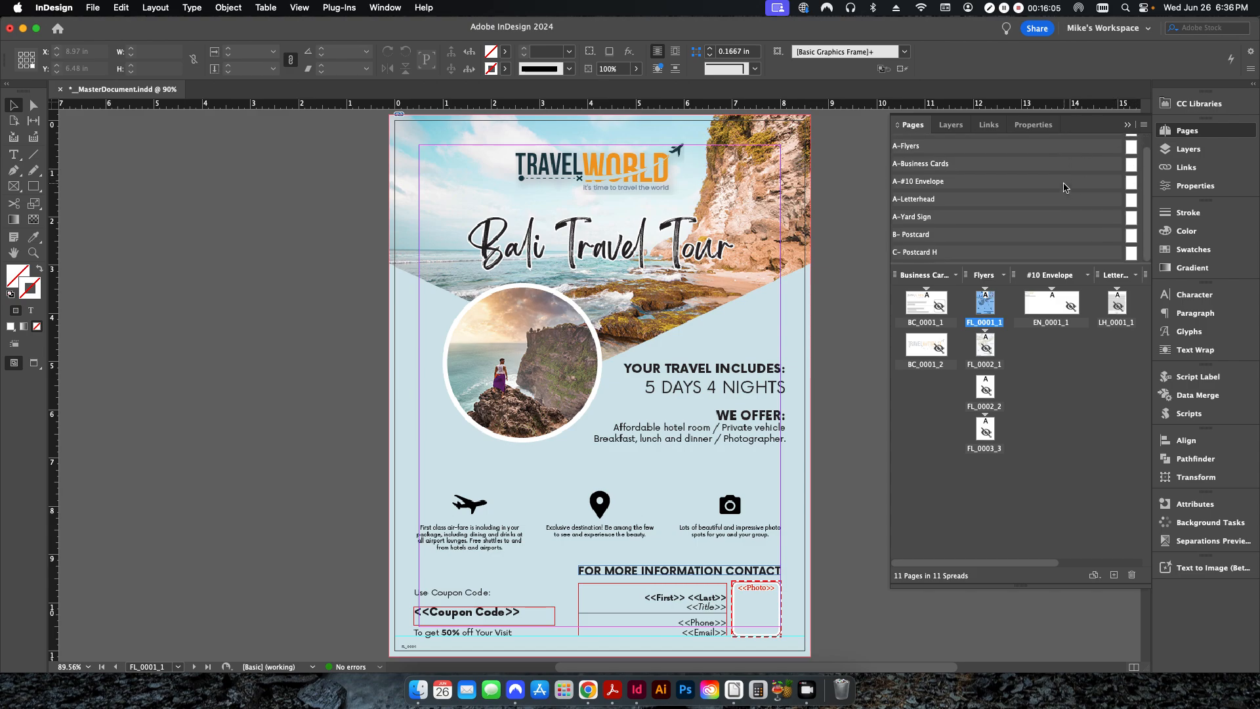
pyautogui.scroll(1, 1028, 229)
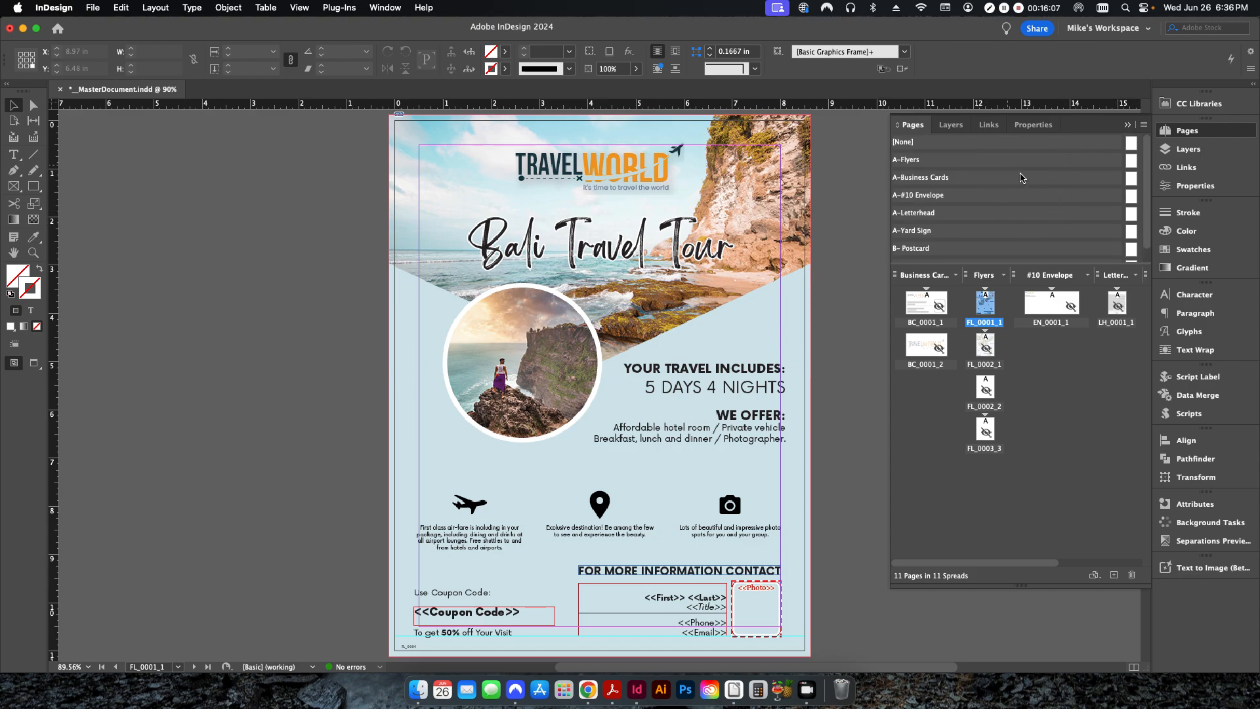
pyautogui.scroll(-1, 1009, 209)
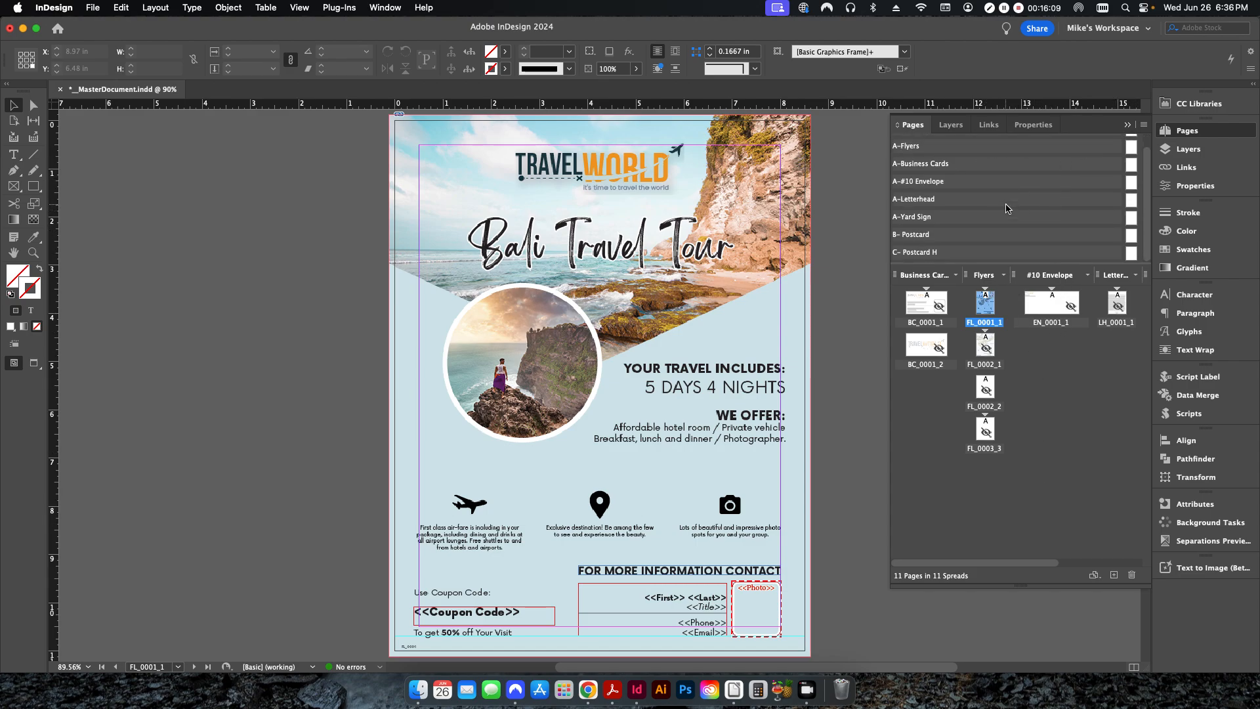
pyautogui.scroll(1, 927, 164)
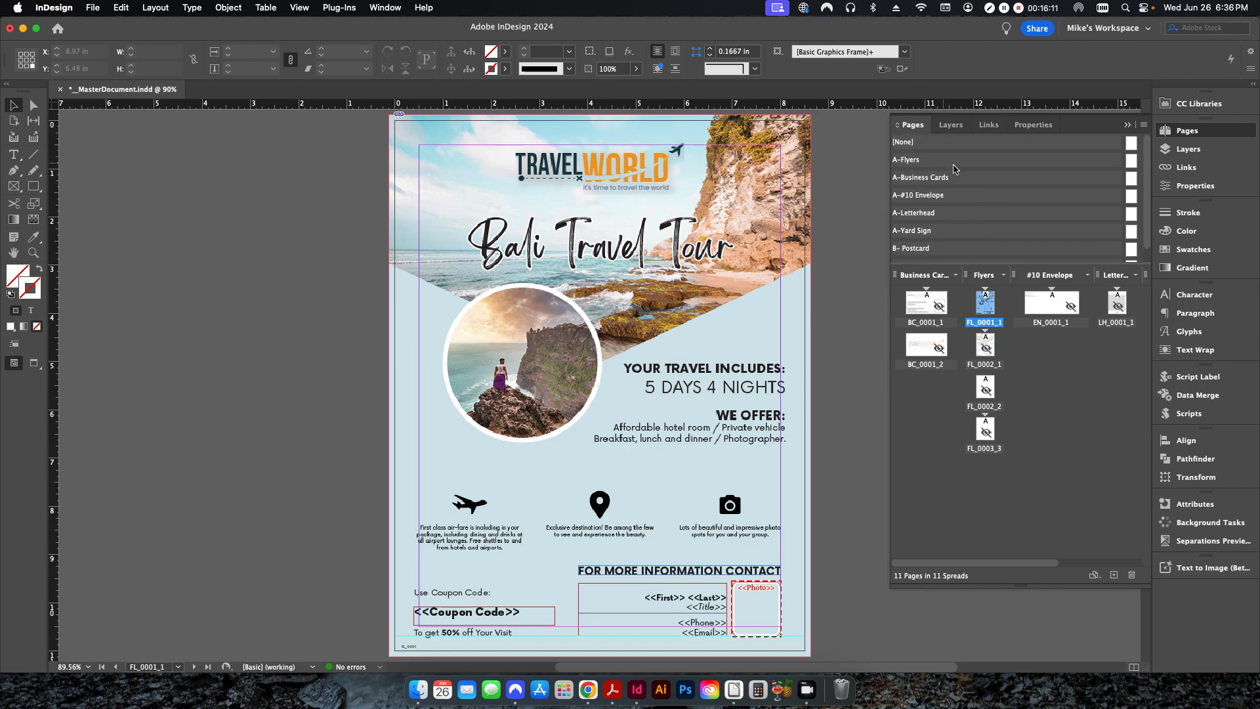
pyautogui.doubleClick(1132, 162)
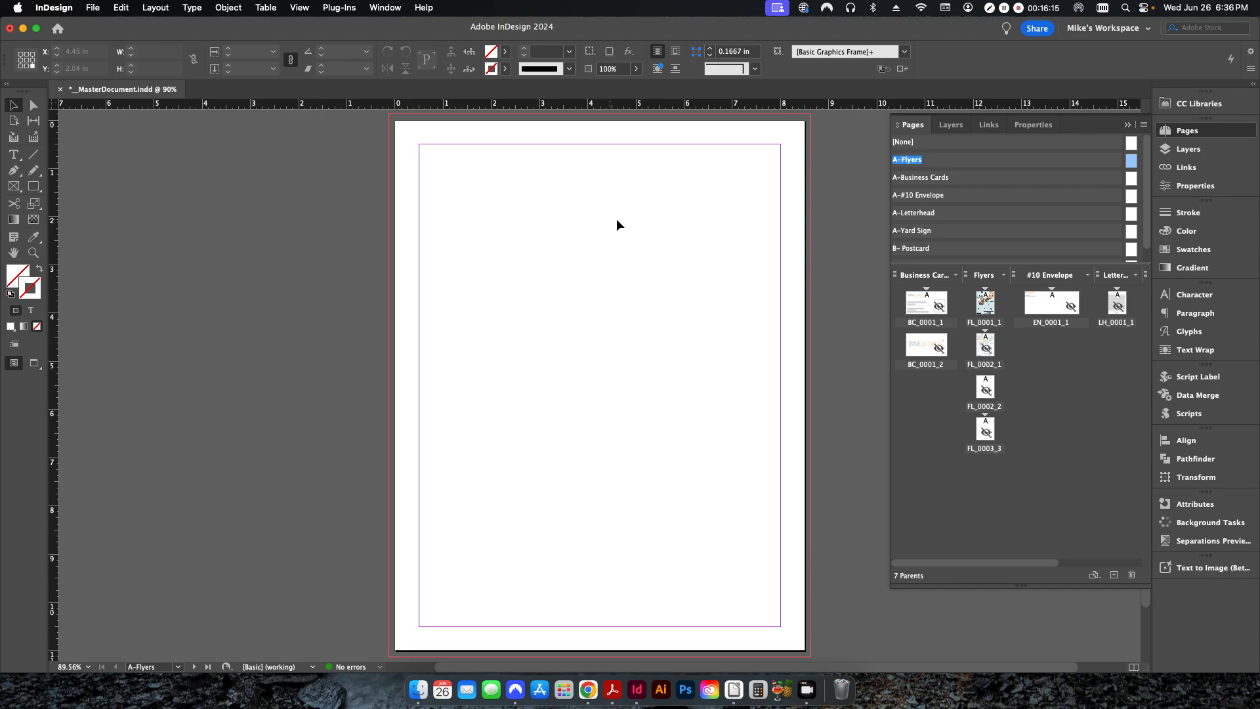
pyautogui.doubleClick(1131, 179)
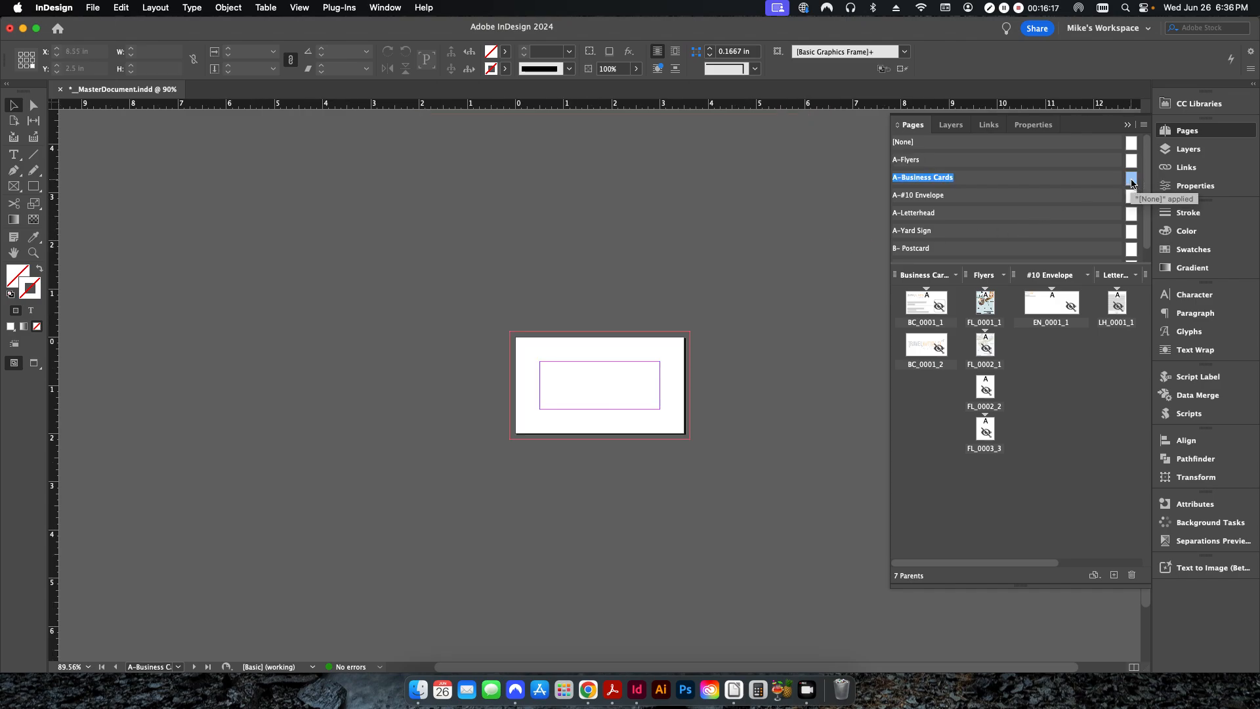
pyautogui.doubleClick(1131, 196)
pyautogui.scroll(-1, 1057, 247)
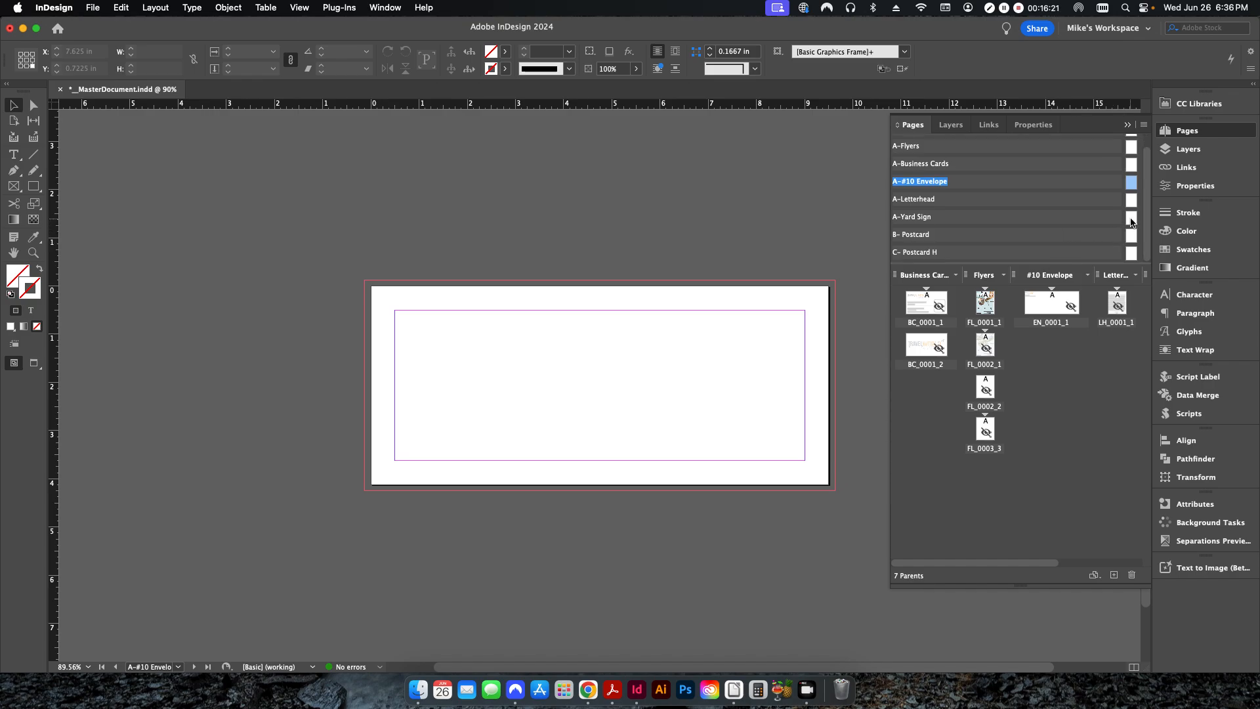
pyautogui.doubleClick(1131, 253)
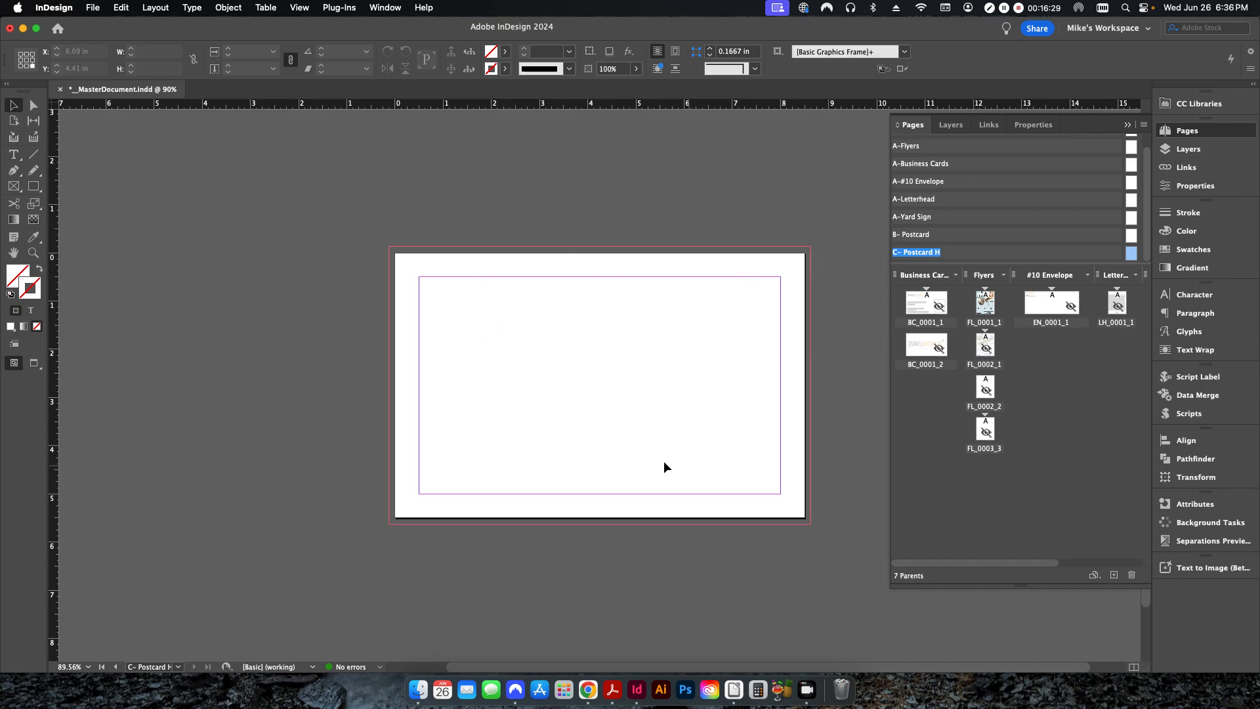
# Compare flyer page FL_0001_1 with the C-Postcard H and A-Flyers parent pages, ending on the flyer.
pyautogui.doubleClick(985, 303)
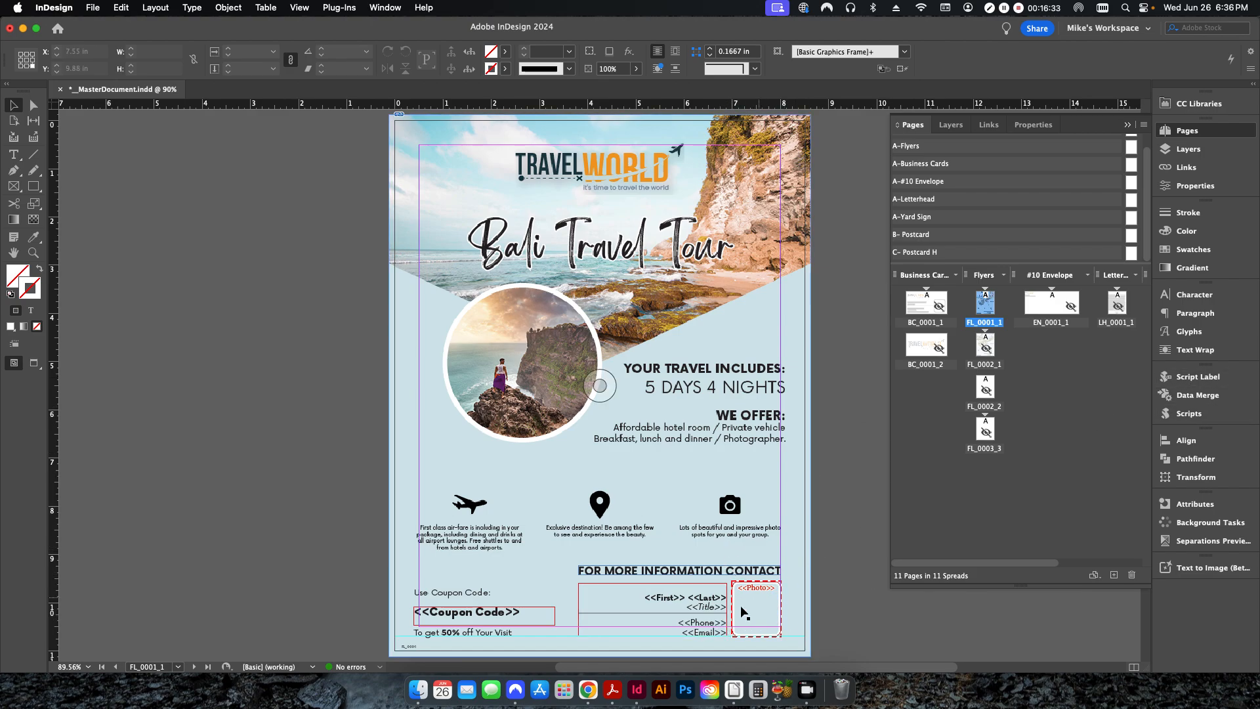
pyautogui.doubleClick(915, 252)
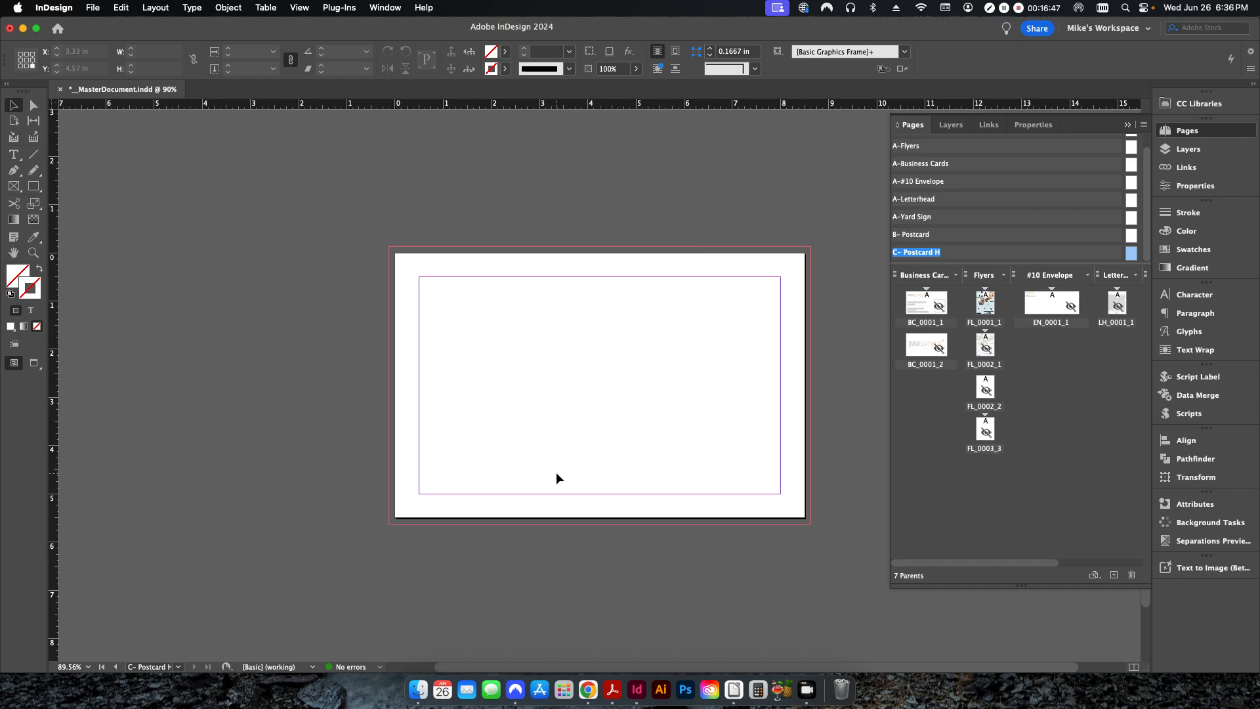
pyautogui.doubleClick(985, 303)
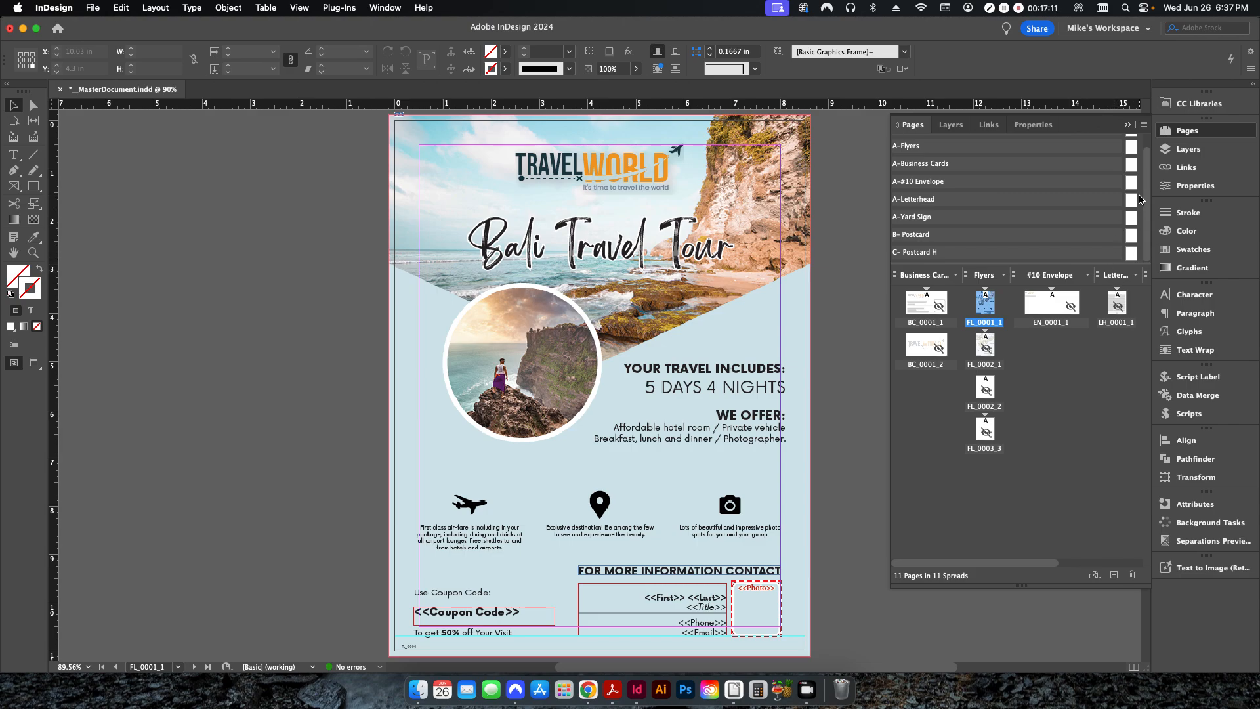
pyautogui.doubleClick(1131, 147)
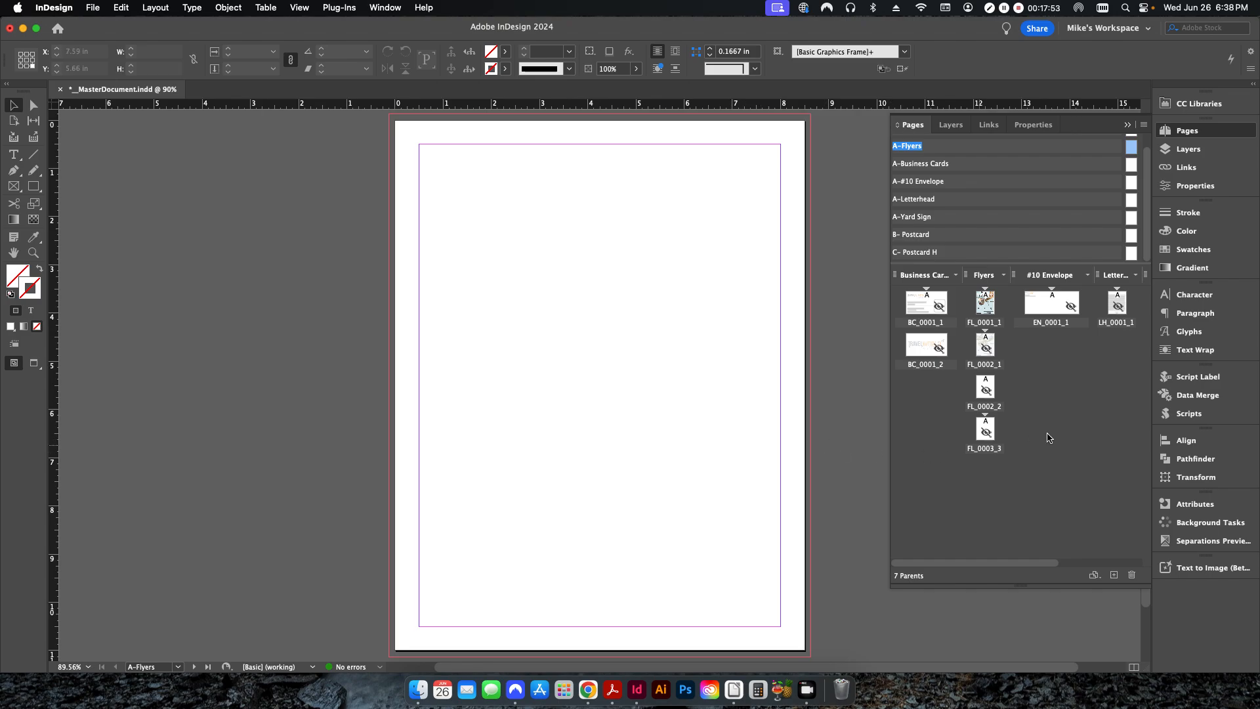
pyautogui.doubleClick(984, 308)
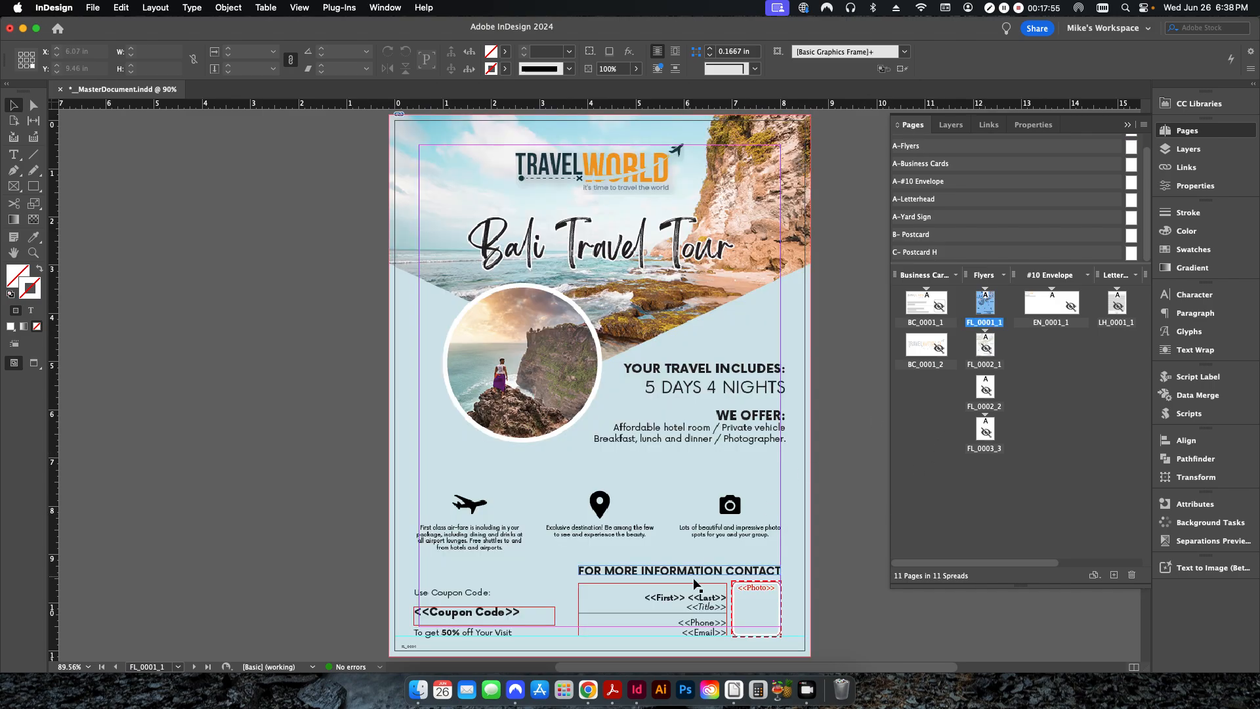